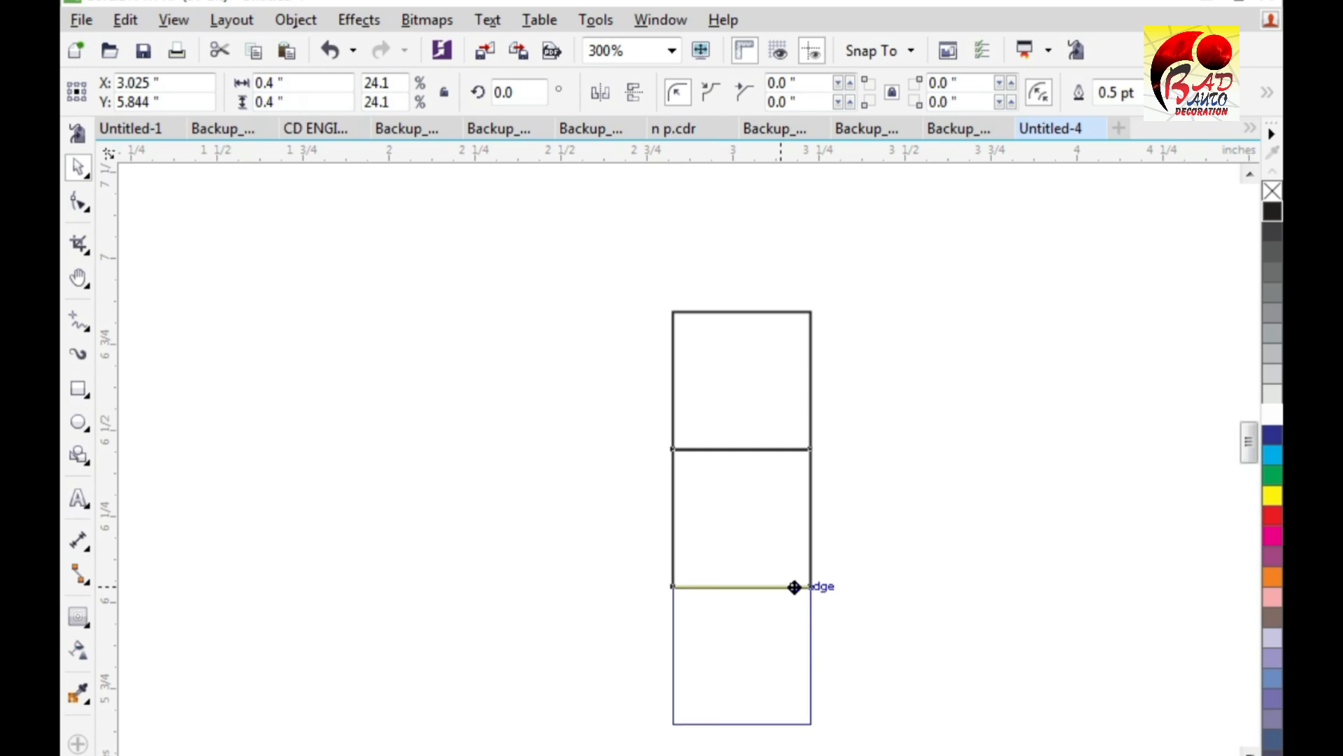
Step: Copy the 0.4-inch square below the two stacked squares, and place another copy against the middle square's right edge
drag(794, 586, 794, 586)
scroll(774, 486, down, 1)
drag(716, 565, 866, 565)
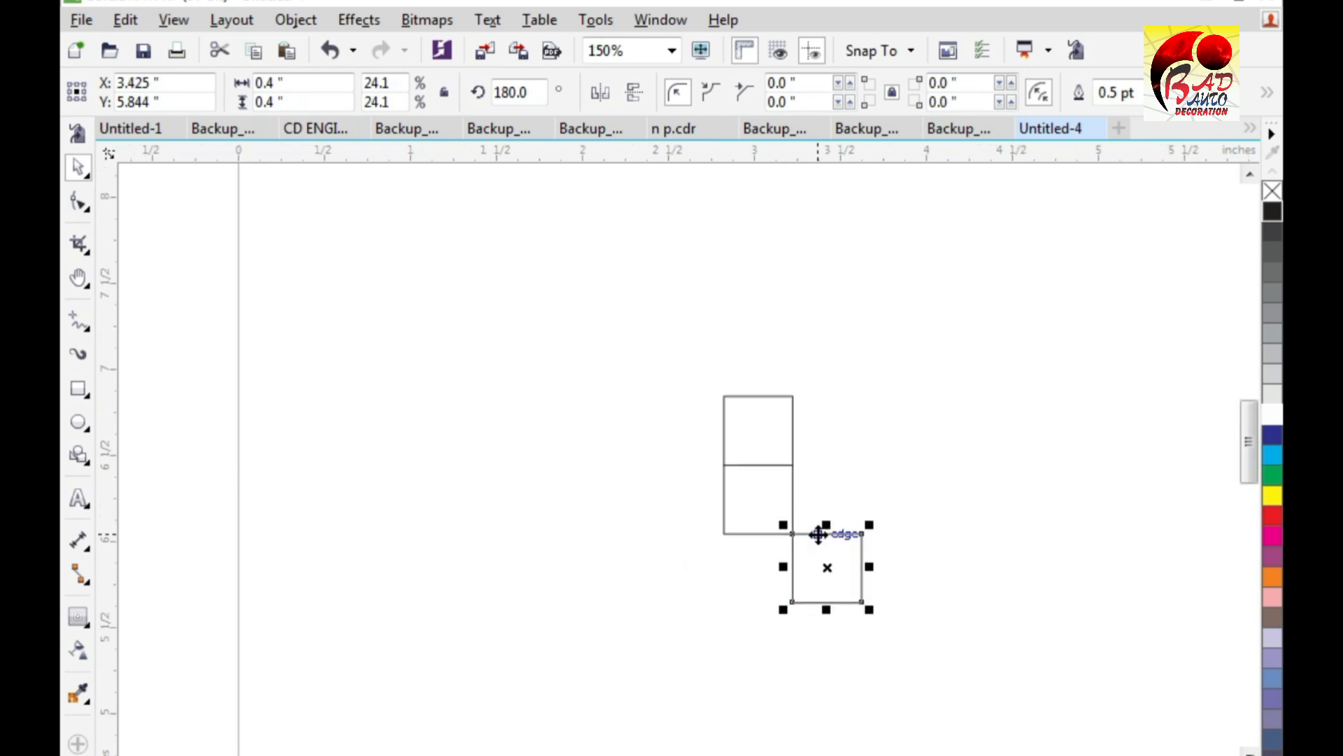
key(ctrl+z)
drag(728, 585, 791, 518)
scroll(755, 526, up, 1)
Step: Align the right-hand square level with the middle square by their horizontal centers
drag(619, 385, 1006, 546)
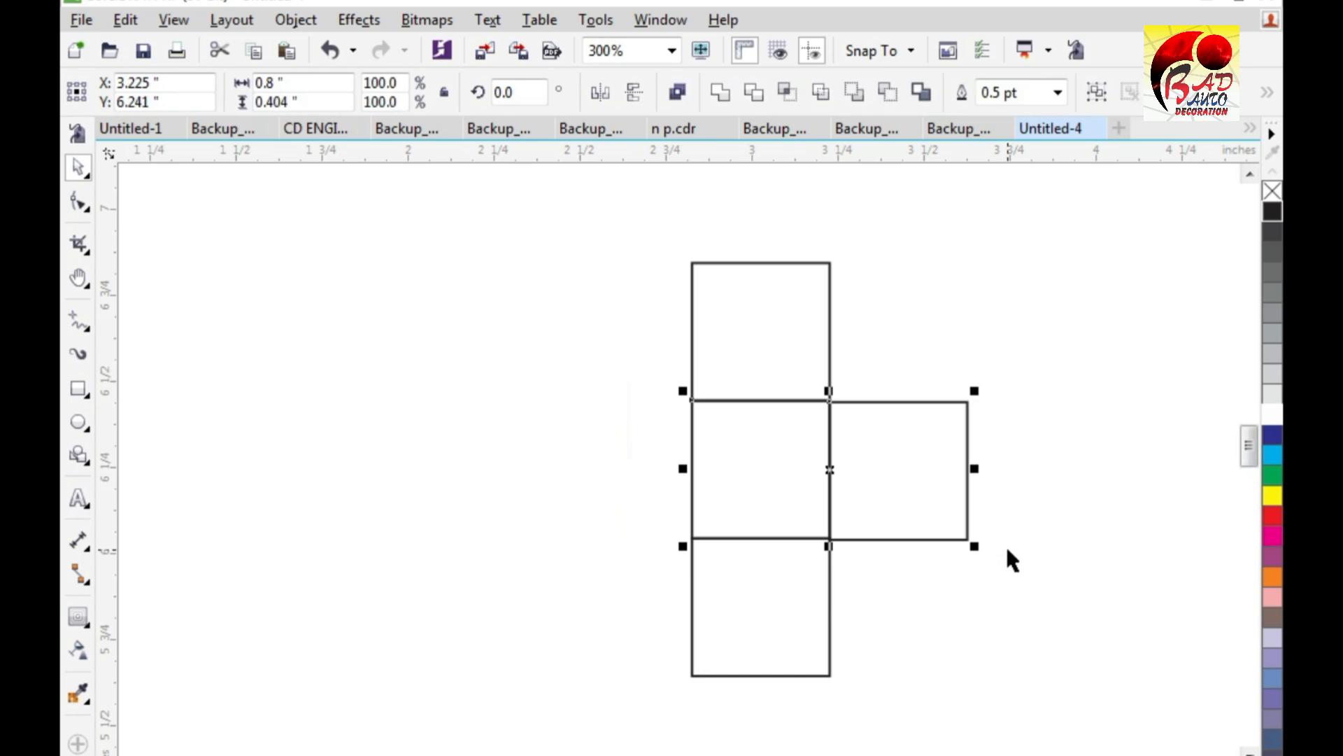
key(e)
click(1006, 545)
Step: Nudge the top square down and the right-hand square left so each overlaps the middle square by 0.02 inch
scroll(778, 525, down, 1)
click(766, 448)
scroll(798, 460, up, 2)
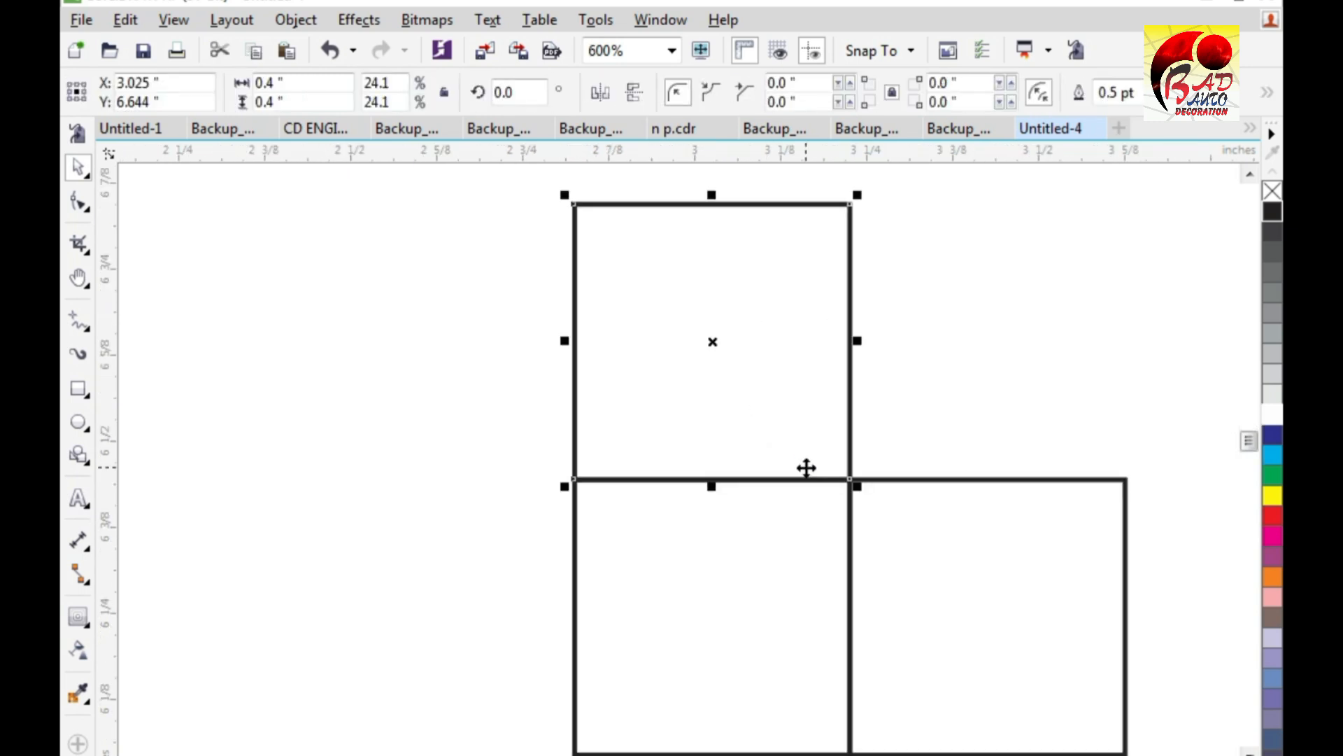
key(Down)
click(984, 540)
scroll(881, 479, down, 1)
scroll(944, 629, up, 1)
key(Left)
key(Left)
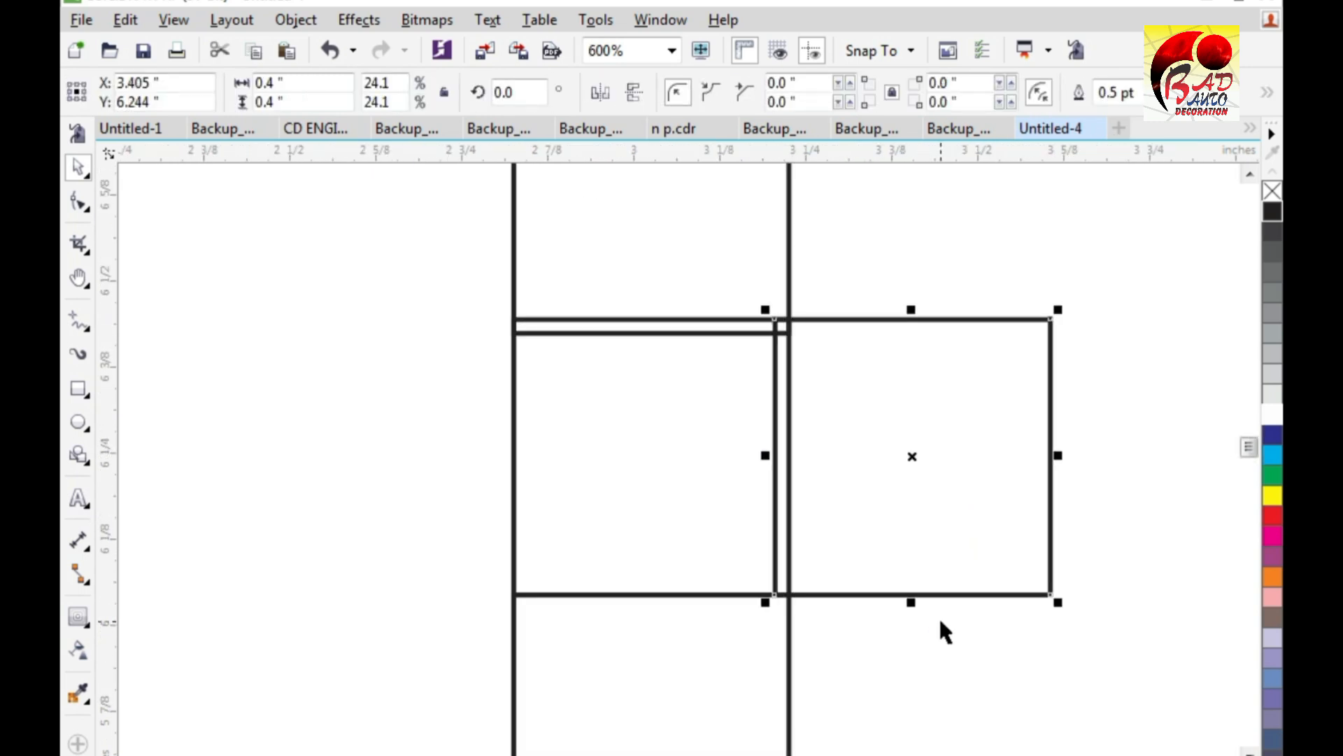
Step: Nudge the bottom square up 0.02 inch so it overlaps the middle square
click(774, 671)
key(Up)
key(Up)
scroll(866, 592, down, 1)
click(870, 603)
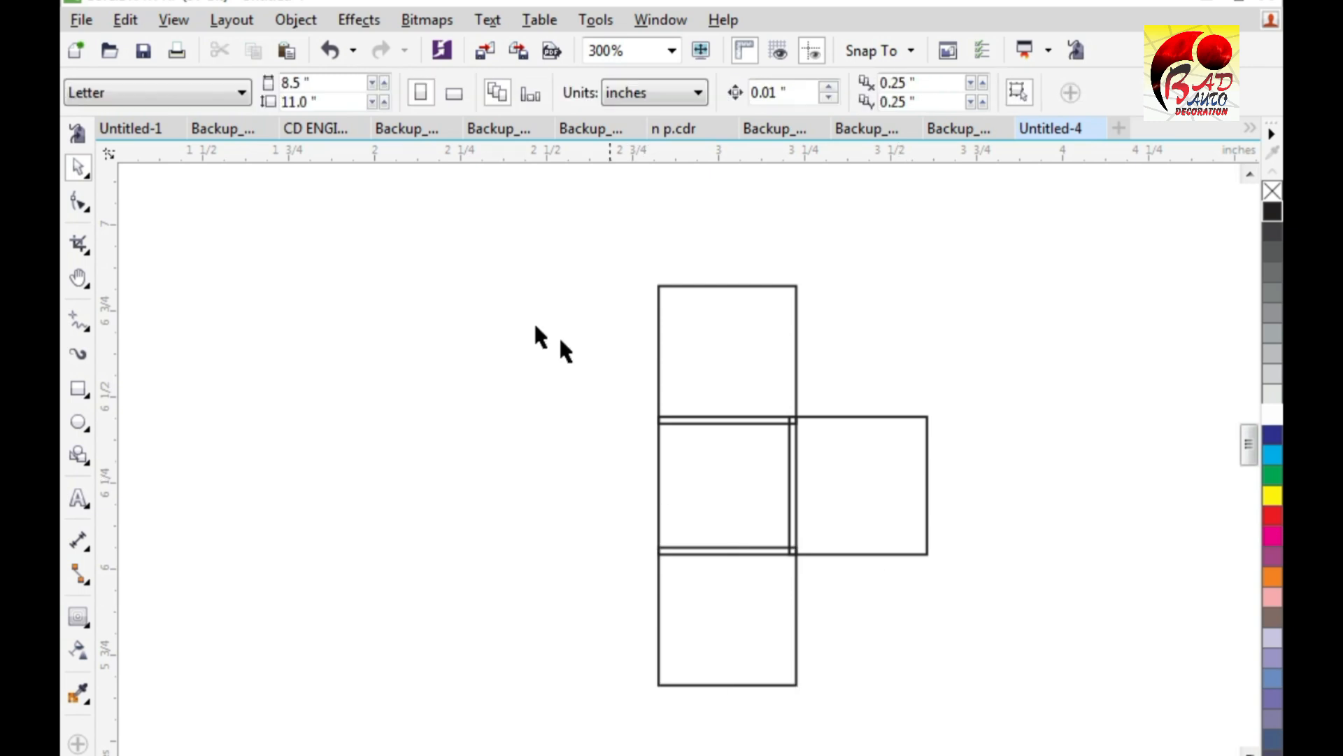
Step: Delete the middle square from the arrangement
scroll(636, 408, down, 1)
click(734, 498)
scroll(733, 499, up, 1)
key(Delete)
scroll(742, 420, down, 1)
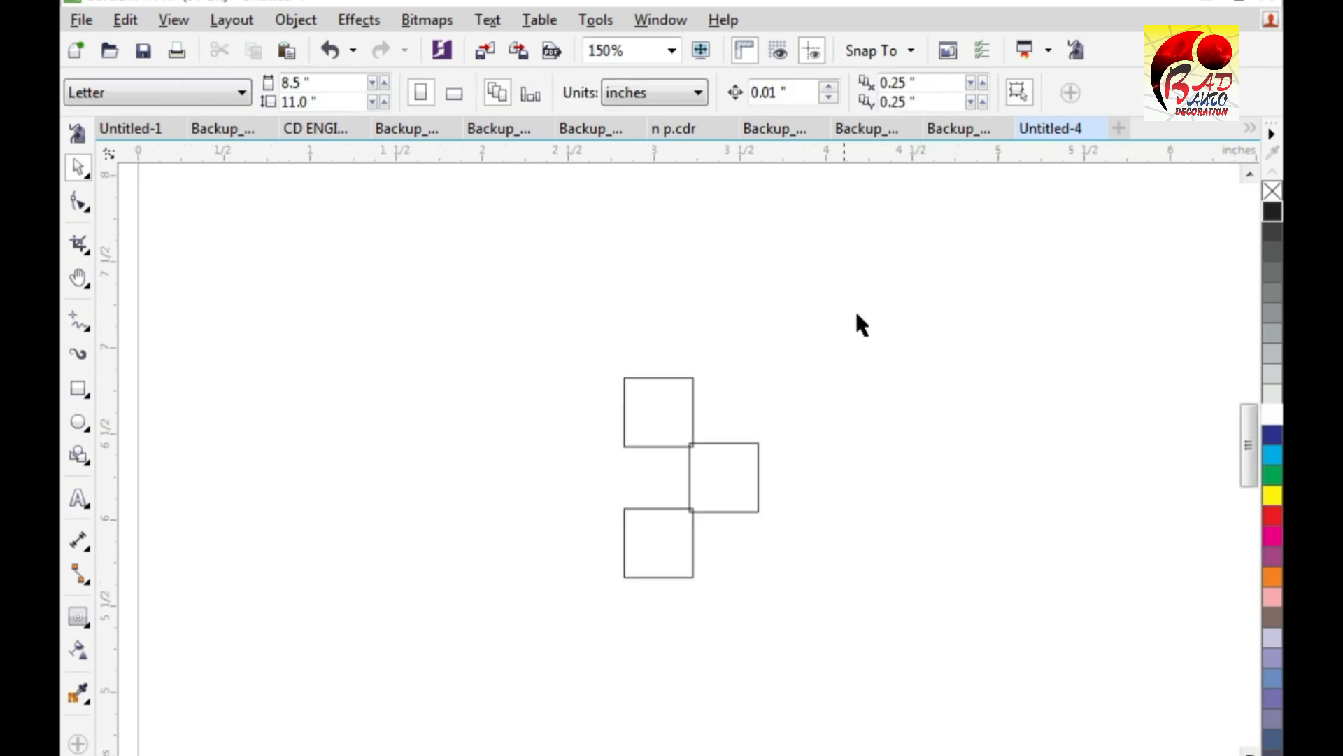
Step: Weld the three remaining squares into a single shape
key(ctrl+a)
click(721, 91)
scroll(550, 469, up, 2)
scroll(508, 424, down, 1)
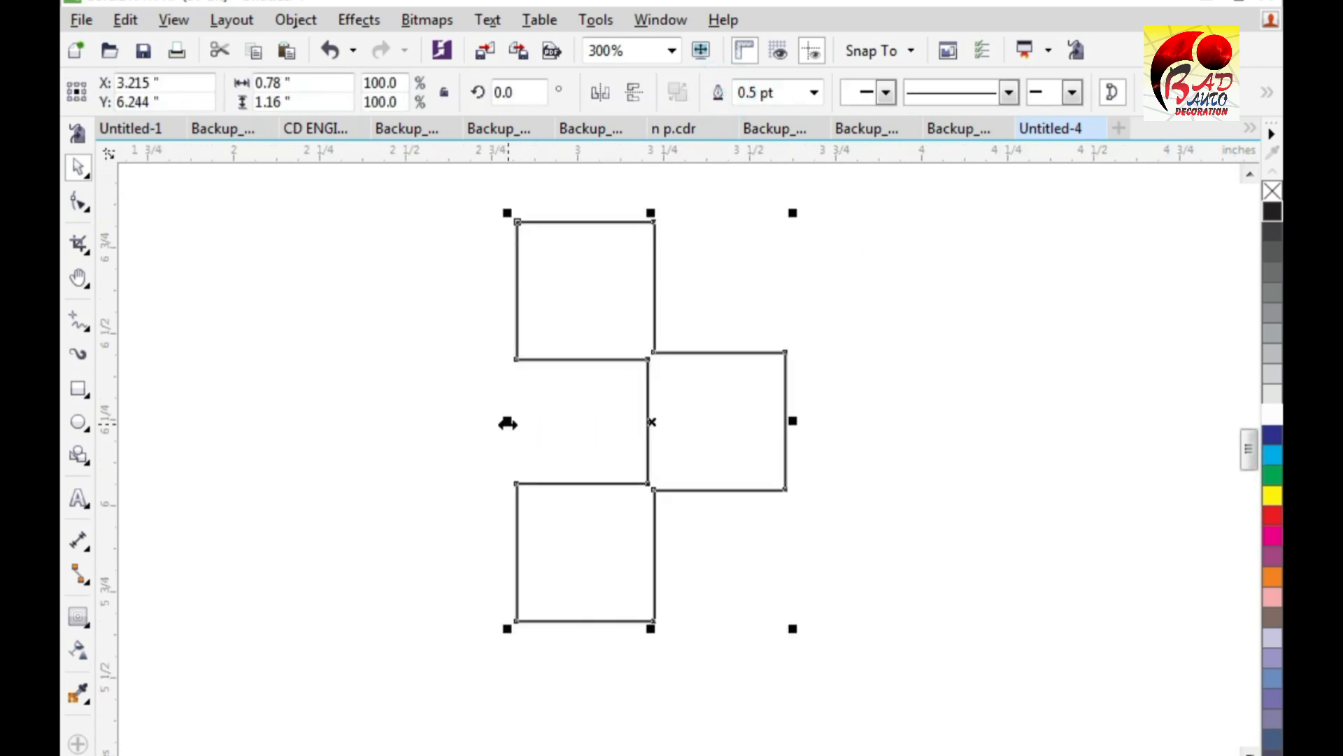
Step: Copy the welded shape about 0.75 inch to the right and repeat the duplication to form a row of six
drag(627, 466, 776, 525)
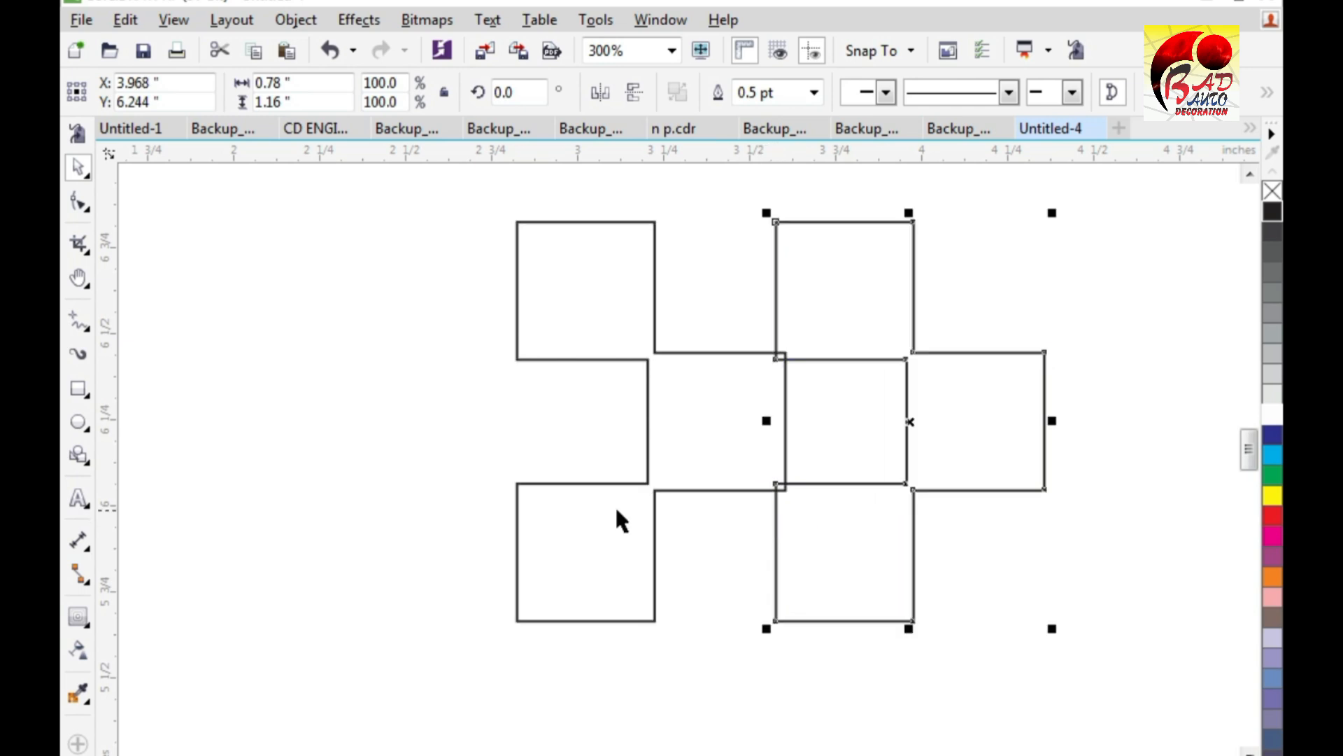
scroll(700, 510, down, 2)
key(ctrl+r)
key(ctrl+r)
key(ctrl+r)
key(ctrl+r)
key(ctrl+r)
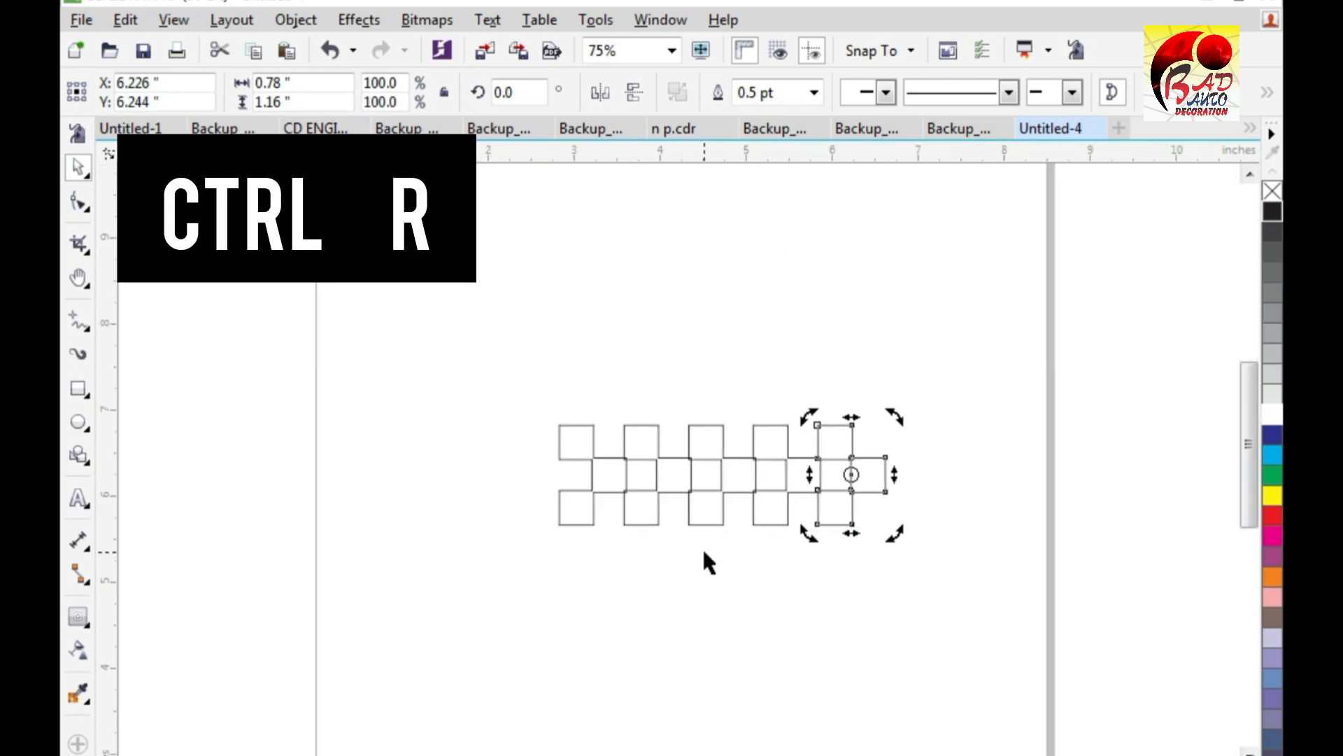
Step: Weld the six units into one checker strip and fill it with black
key(ctrl+a)
click(718, 91)
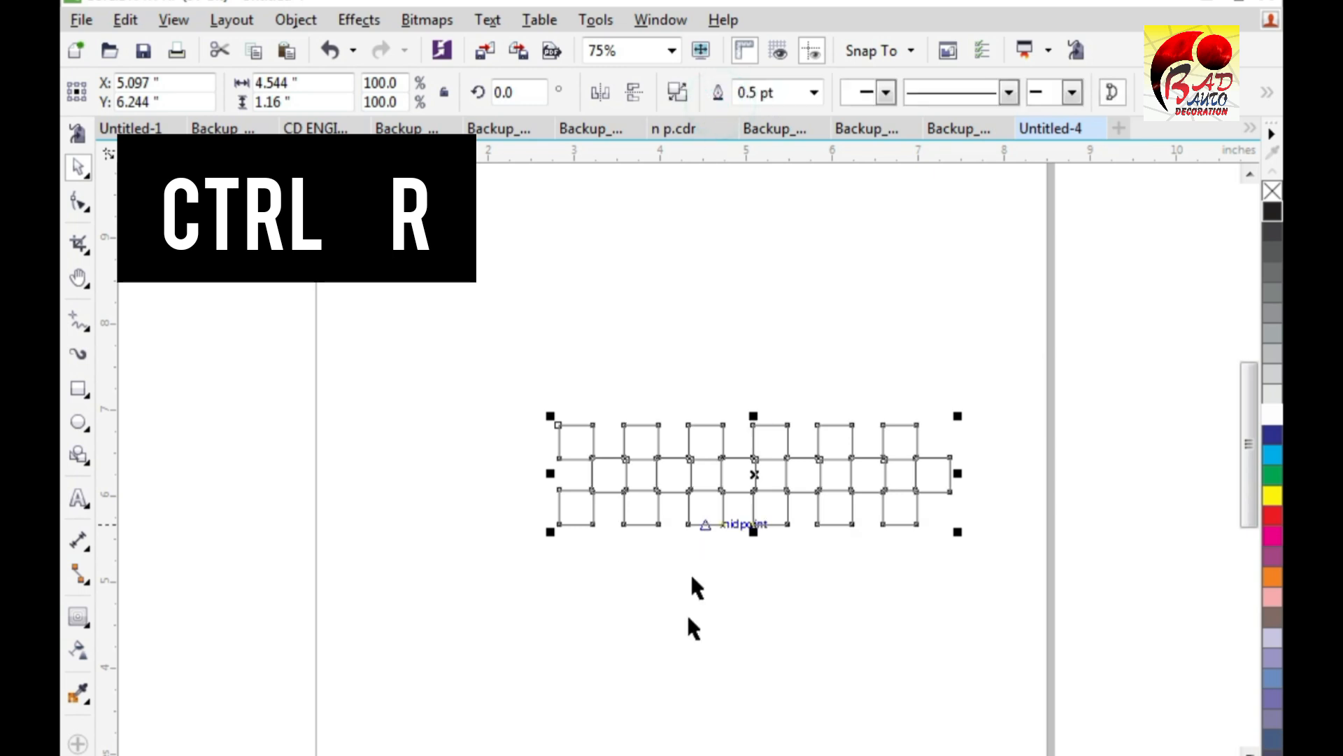
click(691, 614)
click(704, 505)
scroll(705, 507, up, 1)
click(1277, 222)
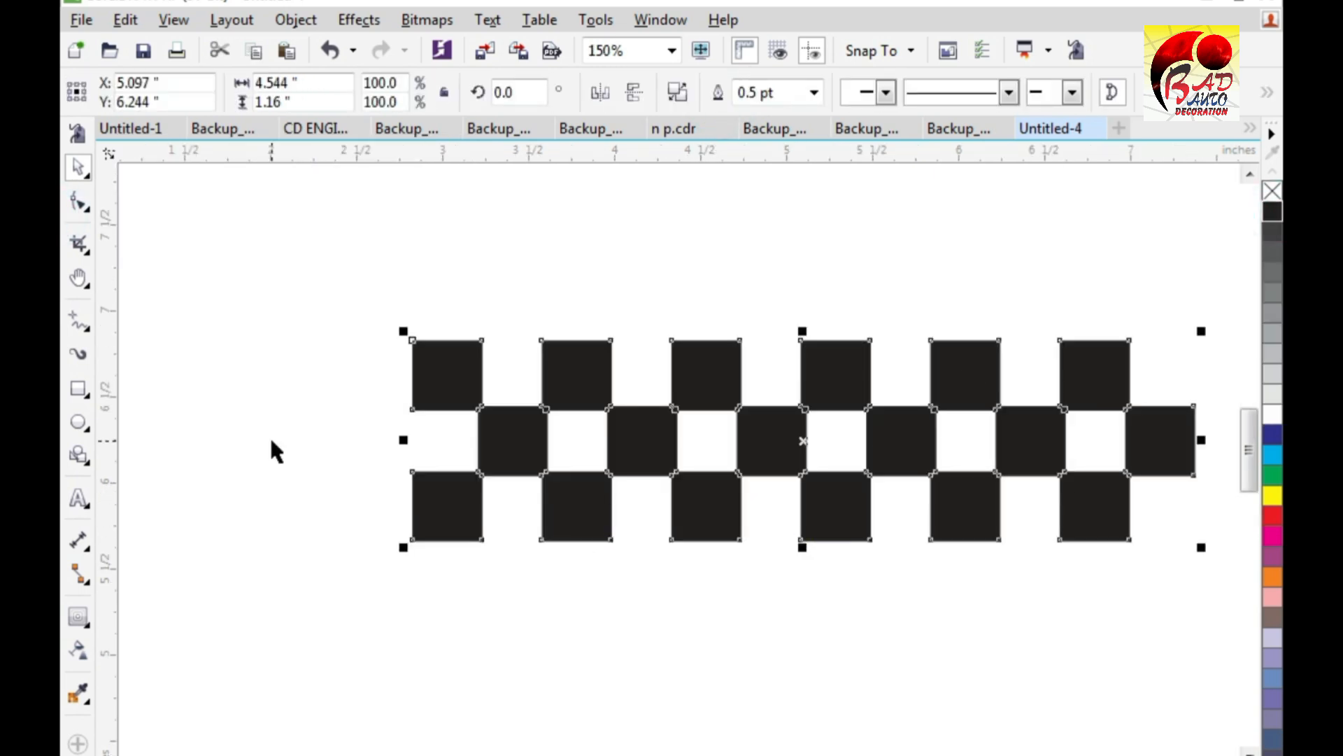
Step: Rotate the checker strip to 270° so it stands vertically and move it toward the page's left side
scroll(272, 450, down, 1)
click(525, 448)
drag(329, 501, 467, 240)
scroll(724, 506, down, 1)
click(707, 612)
mouse_move(654, 514)
mouse_down()
mouse_move(499, 517)
mouse_move(529, 517)
mouse_up()
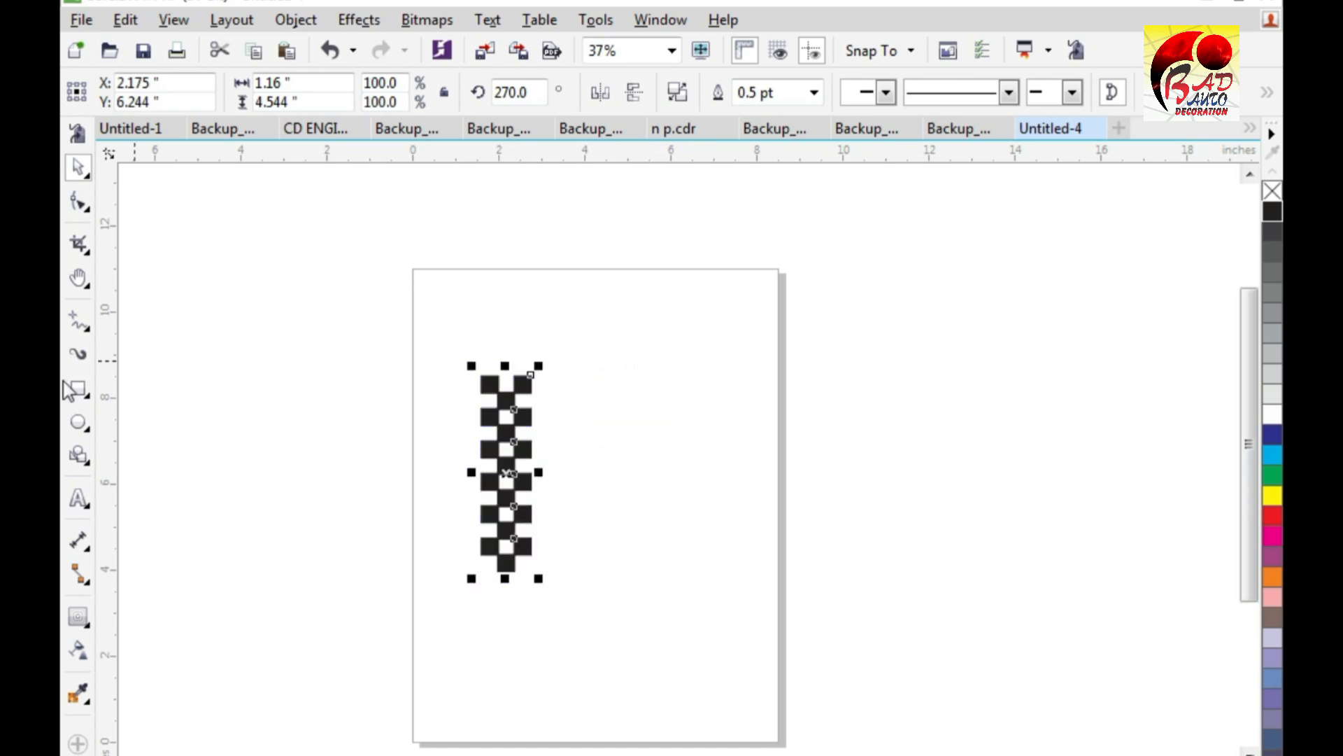
Step: Draw a tall rectangle to the right of the checker strip and set its size to 1.5 by 7 inches
click(78, 389)
mouse_move(585, 353)
mouse_down()
mouse_move(756, 525)
mouse_move(656, 537)
mouse_up()
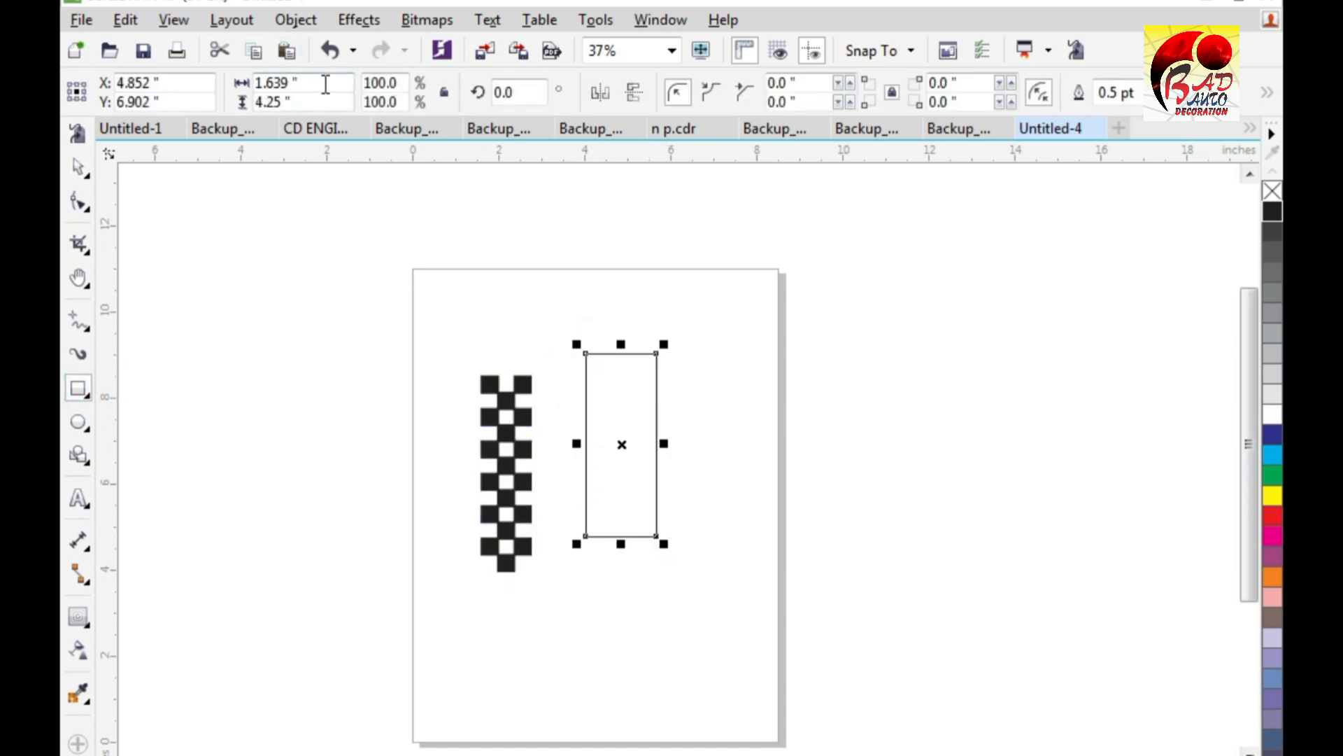
key(BackSpace)
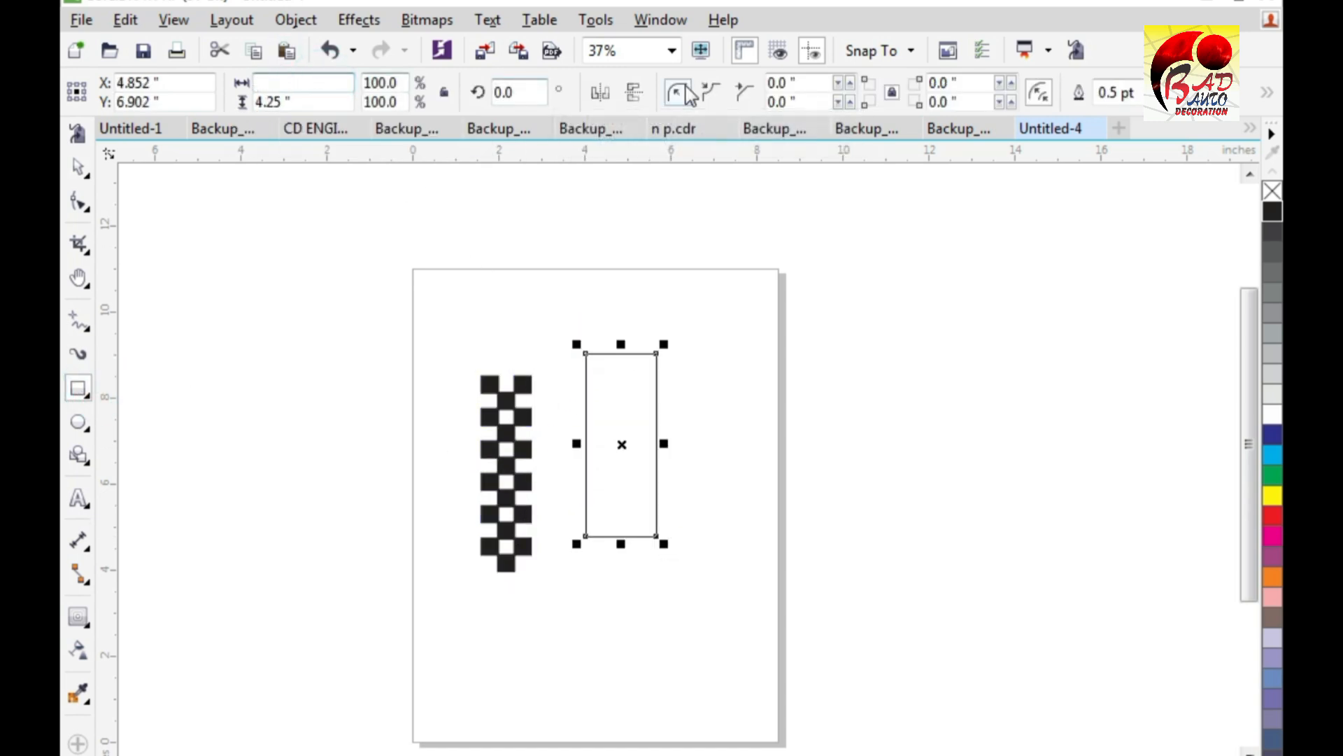
text(1.5)
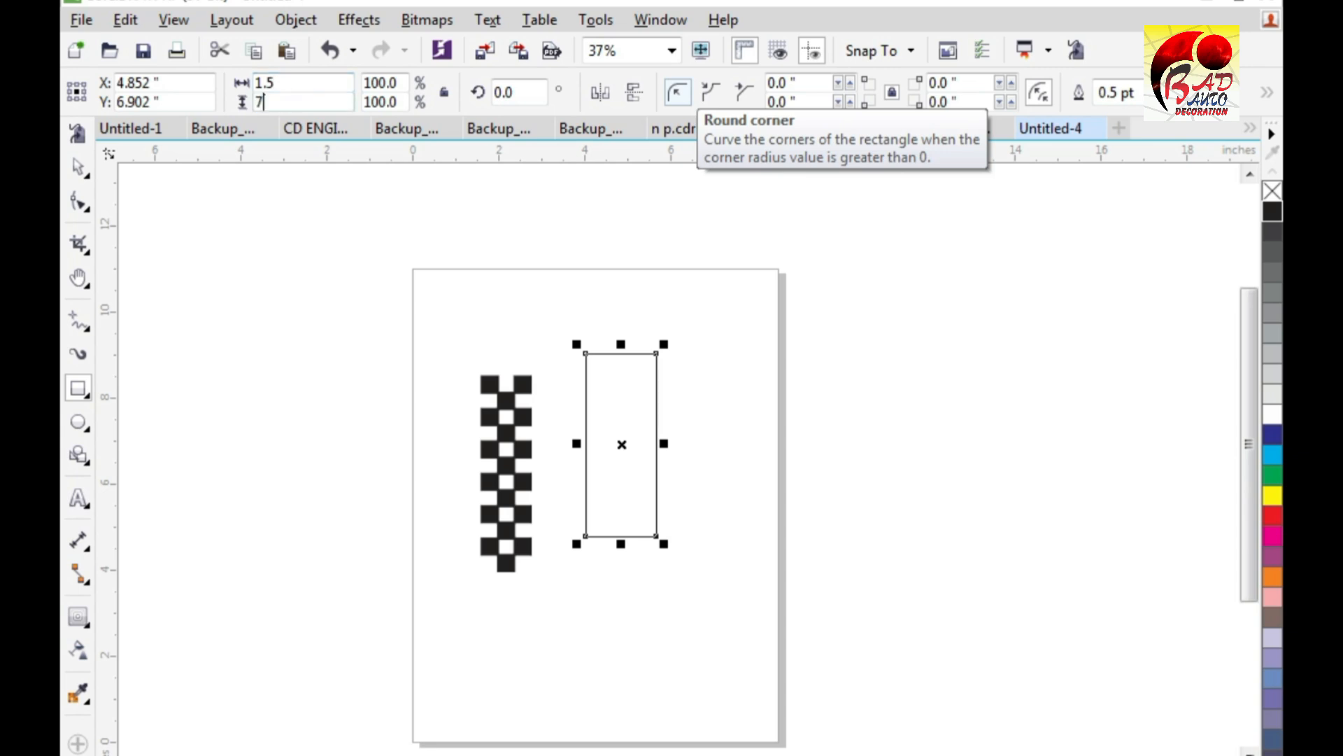
key(Return)
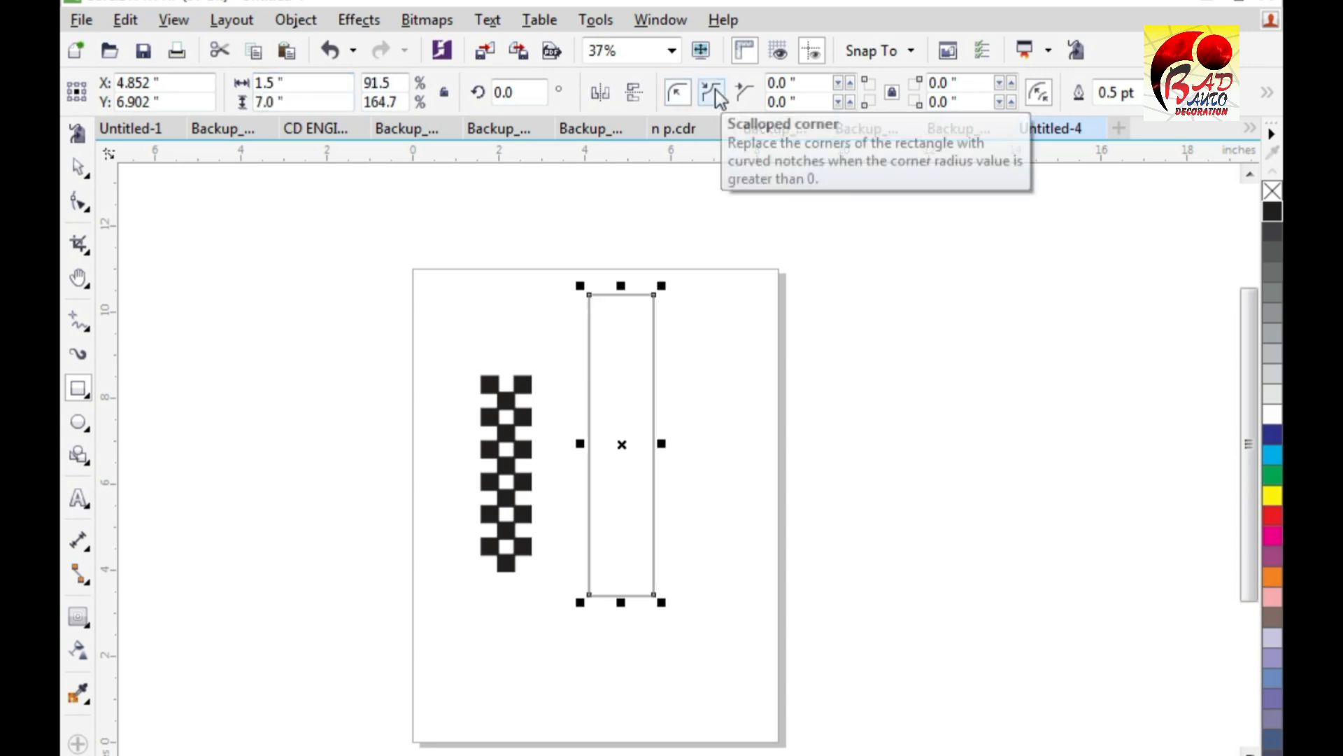
Step: Convert the tall rectangle to curves
click(81, 171)
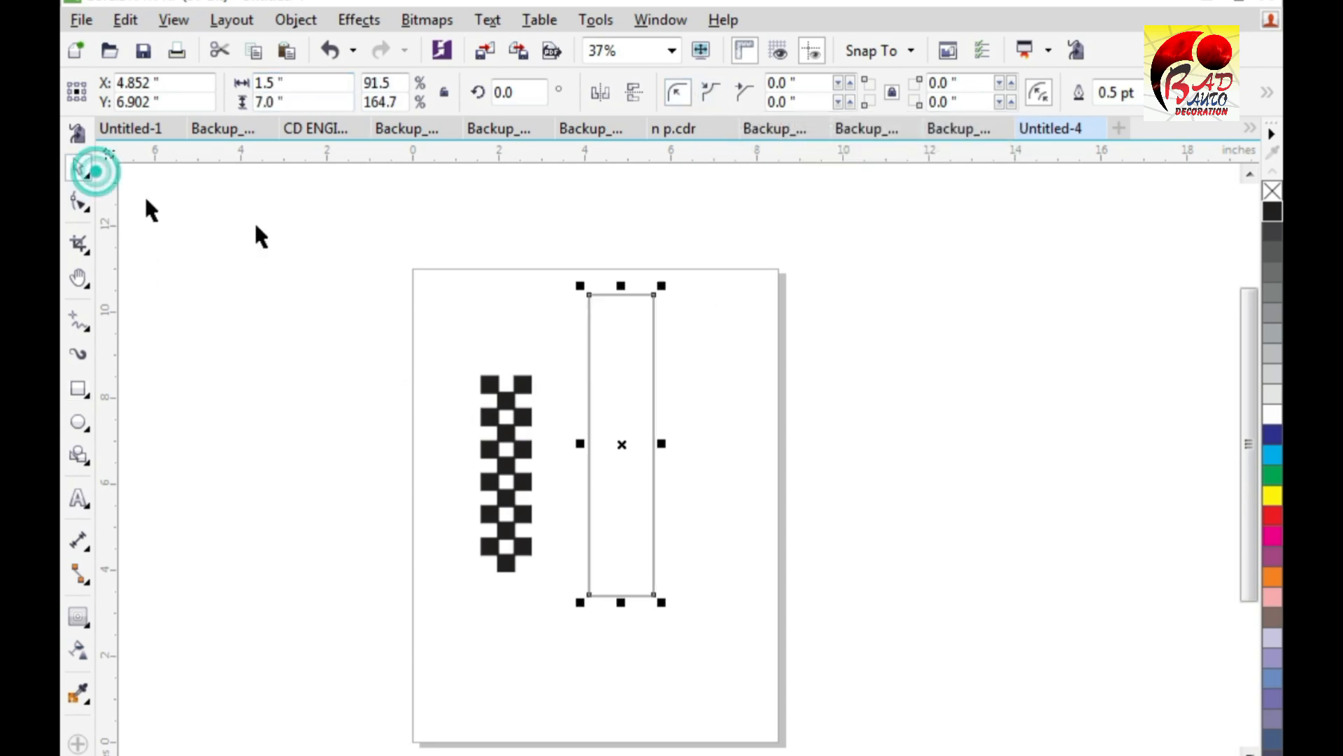
click(305, 26)
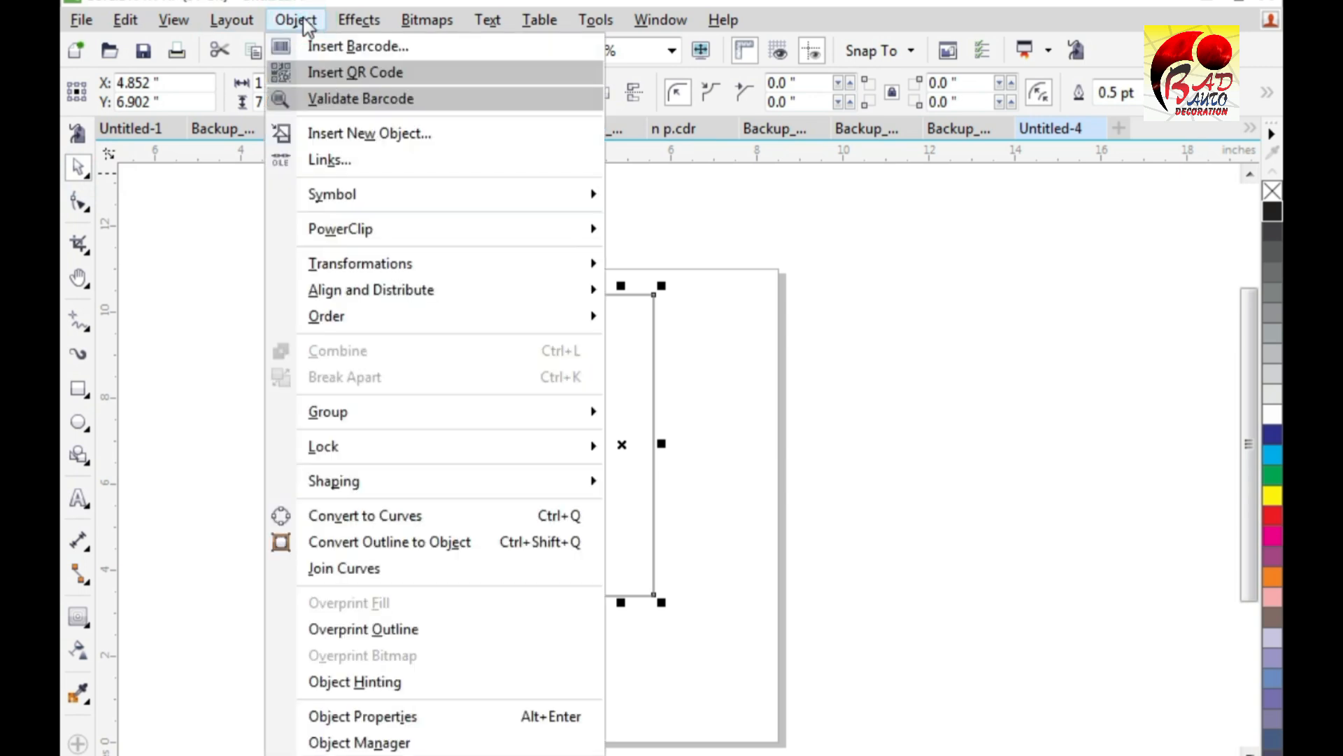
click(417, 515)
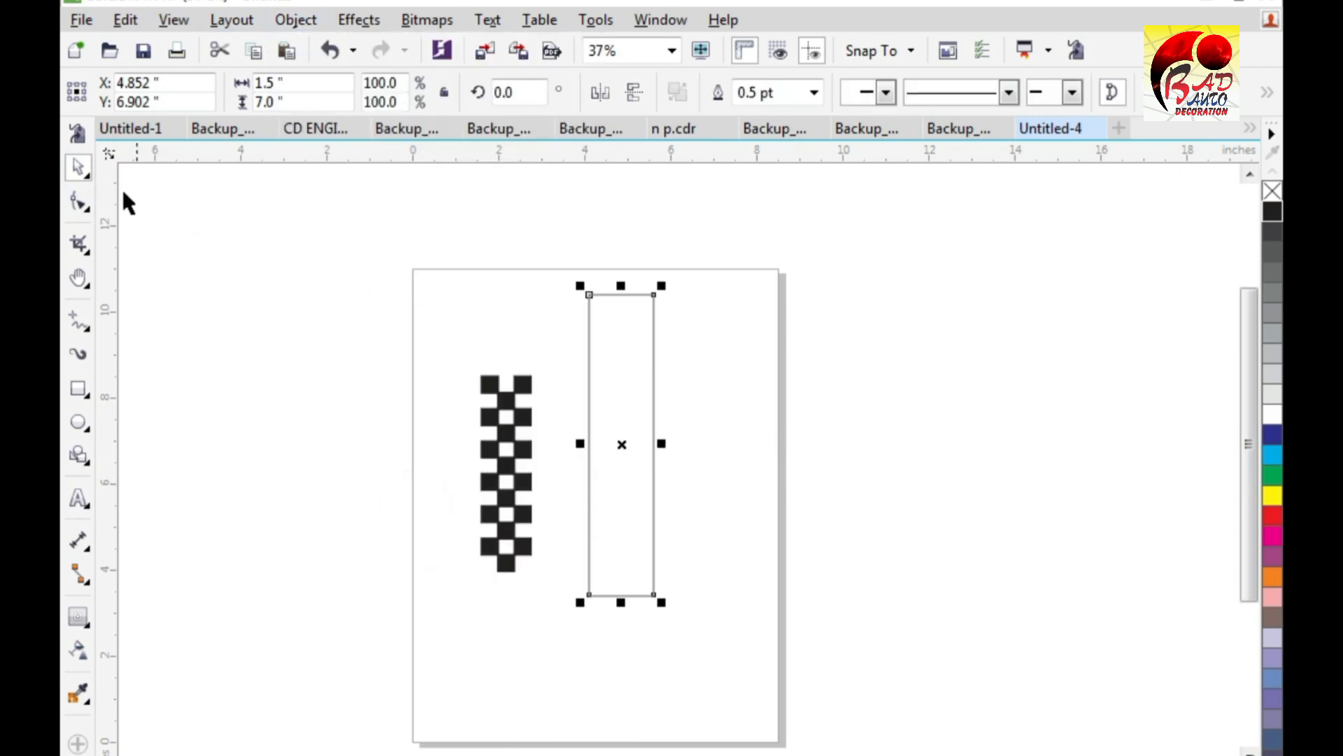
Step: Convert the tall rectangle's left edge into a curve segment using its lower-left node
click(79, 205)
drag(516, 224, 616, 340)
drag(647, 532, 610, 625)
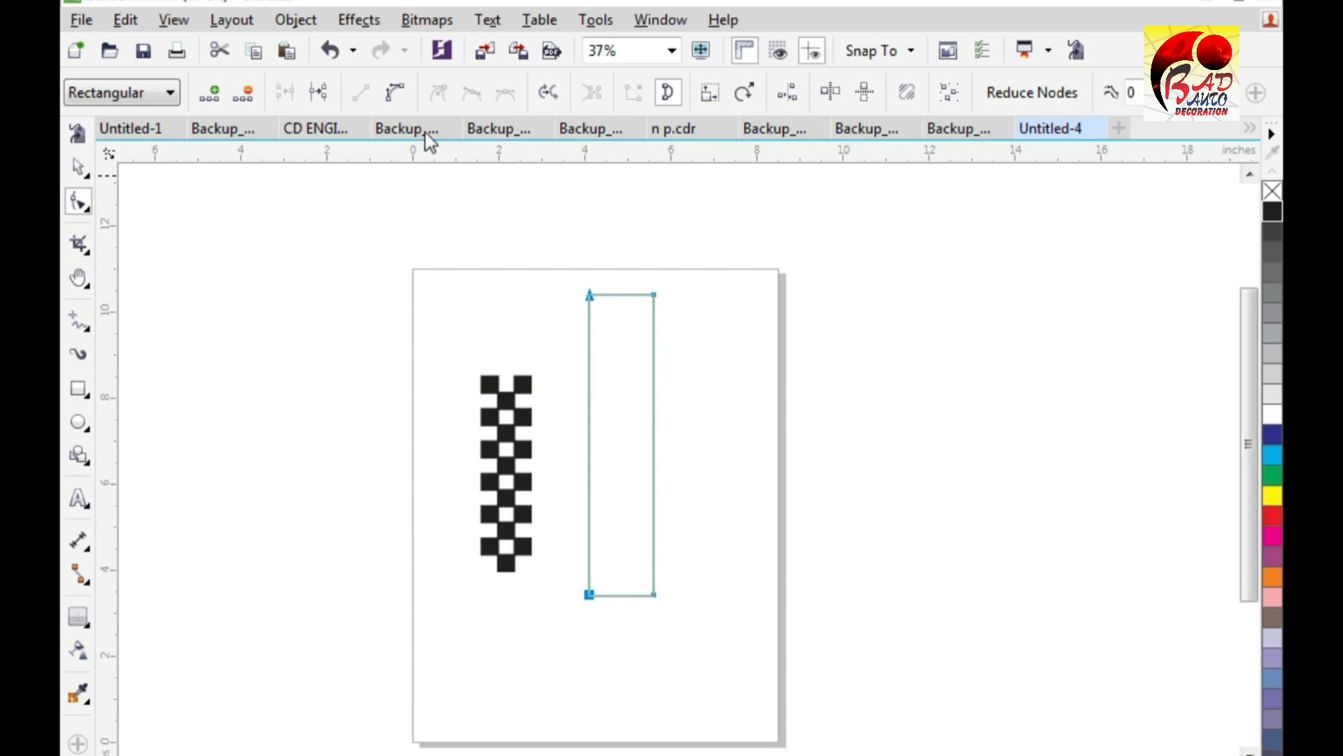
click(396, 91)
Step: Move the shape's lower-left node inward and adjust the left edge's control handles so it bows smoothly toward the narrow bottom
drag(543, 570, 627, 594)
click(587, 594)
scroll(570, 418, up, 2)
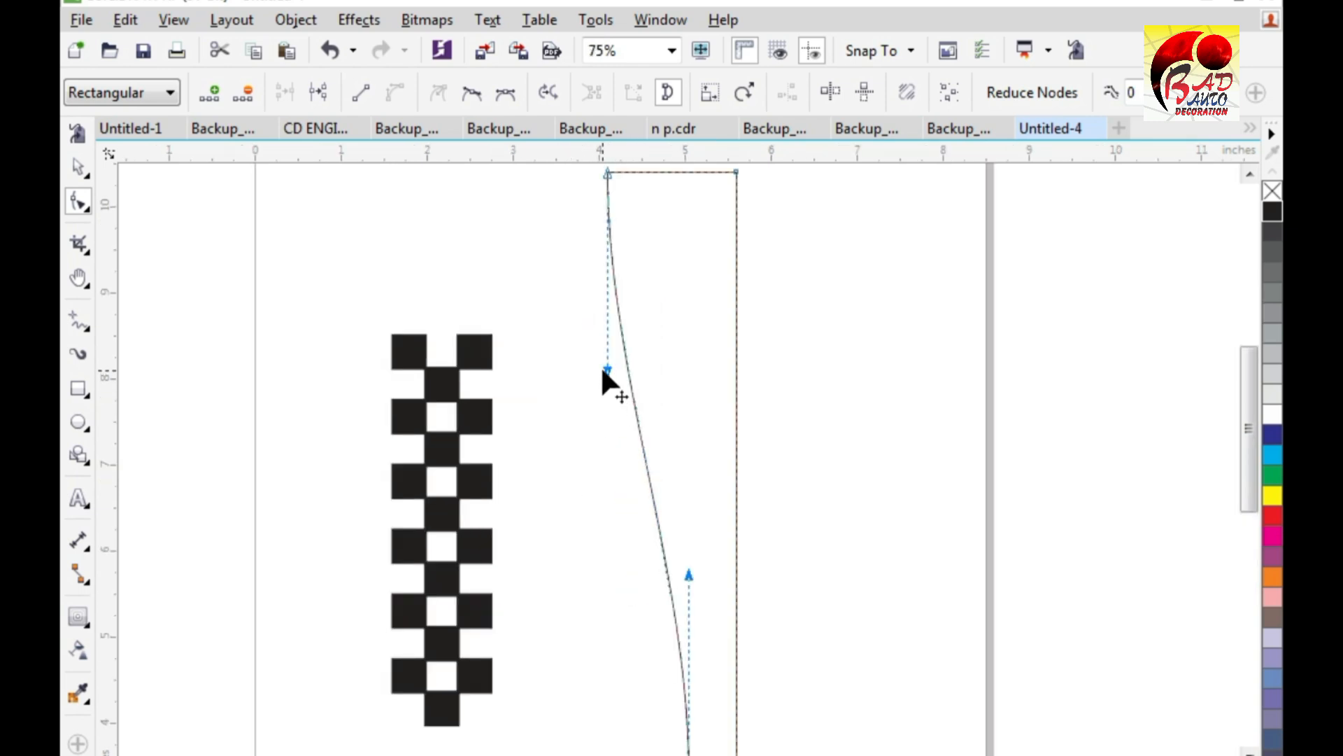
drag(604, 369, 676, 323)
scroll(617, 452, down, 2)
scroll(617, 451, up, 2)
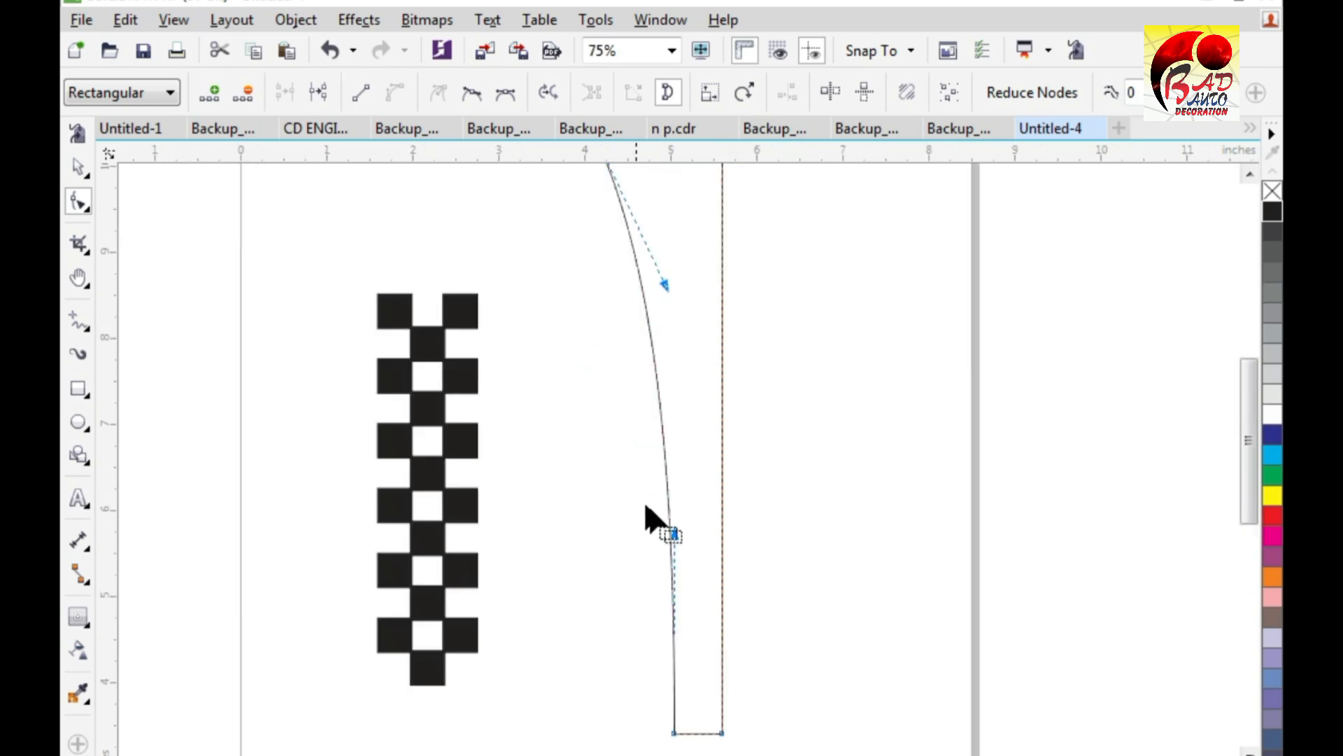
click(676, 533)
scroll(678, 521, down, 2)
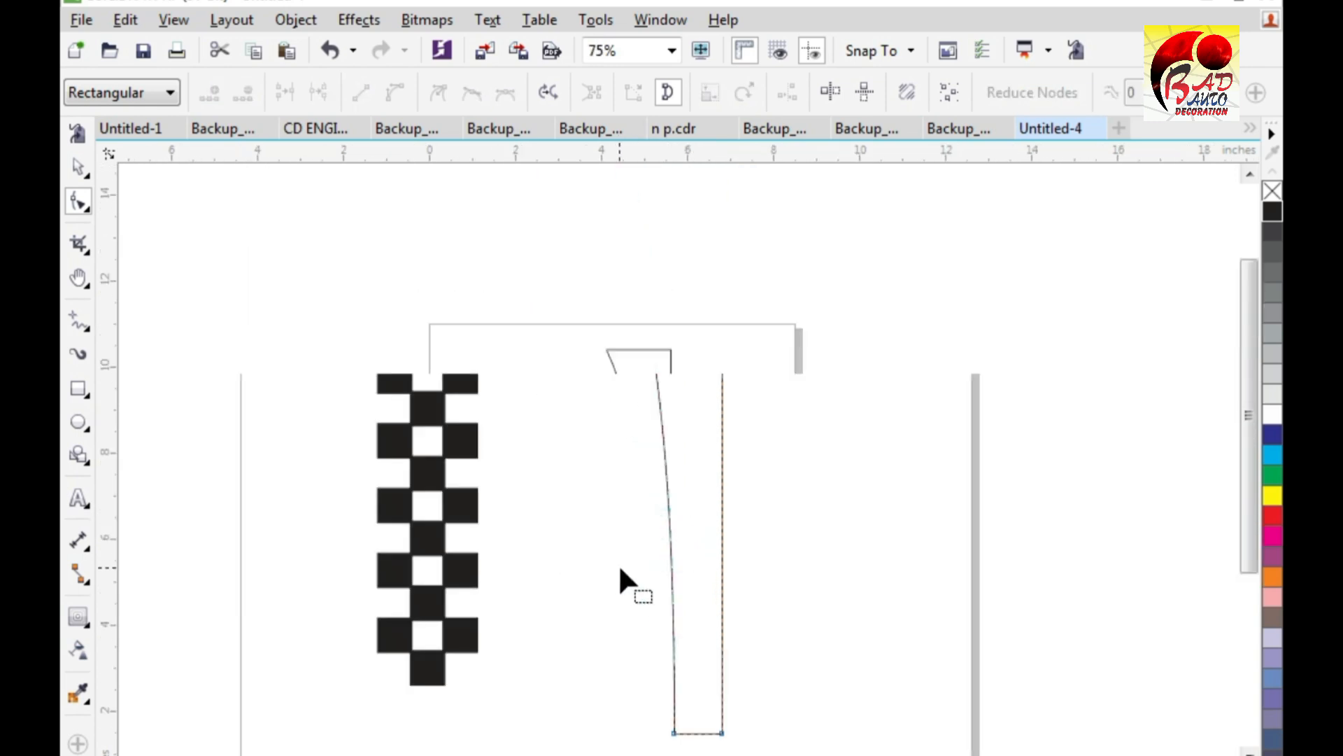
Step: Convert the shape's top edge to a curve and bend it downward, shifting the upper-left corner slightly down and inward
scroll(562, 376, up, 2)
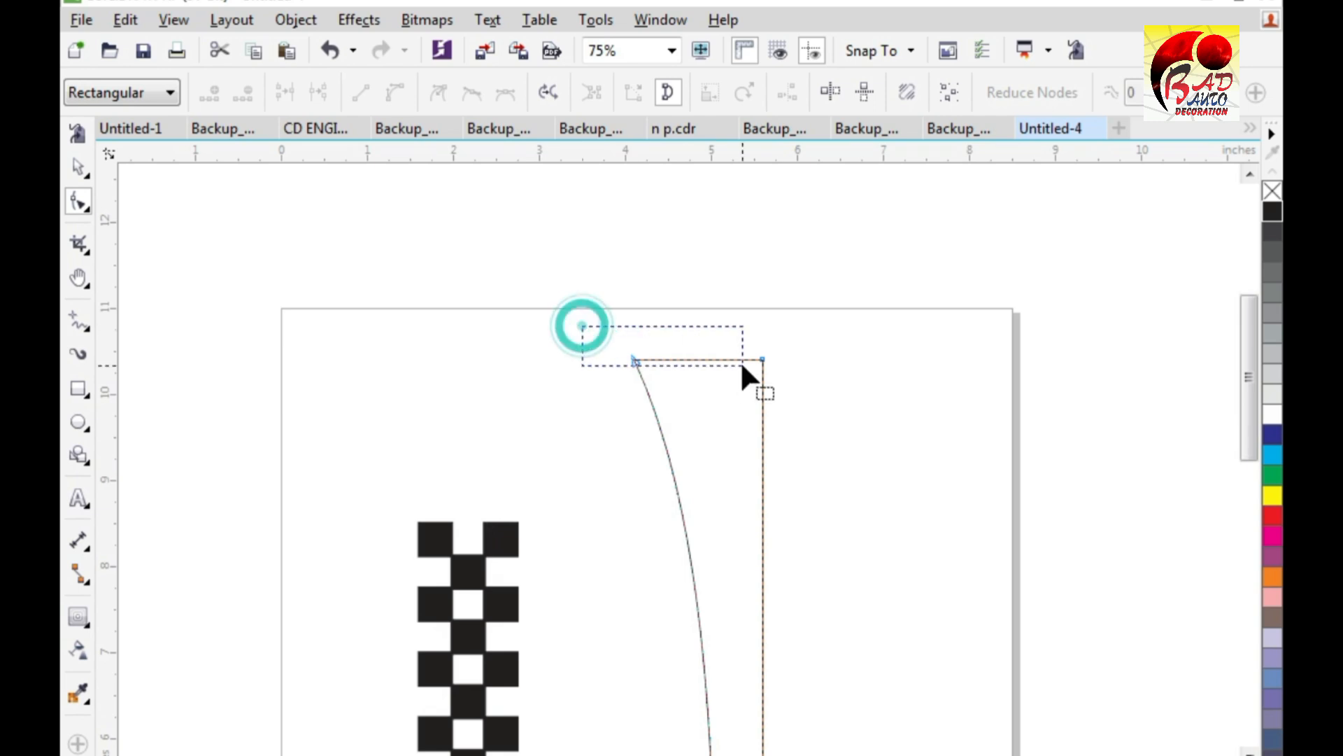
drag(582, 325, 855, 395)
click(397, 93)
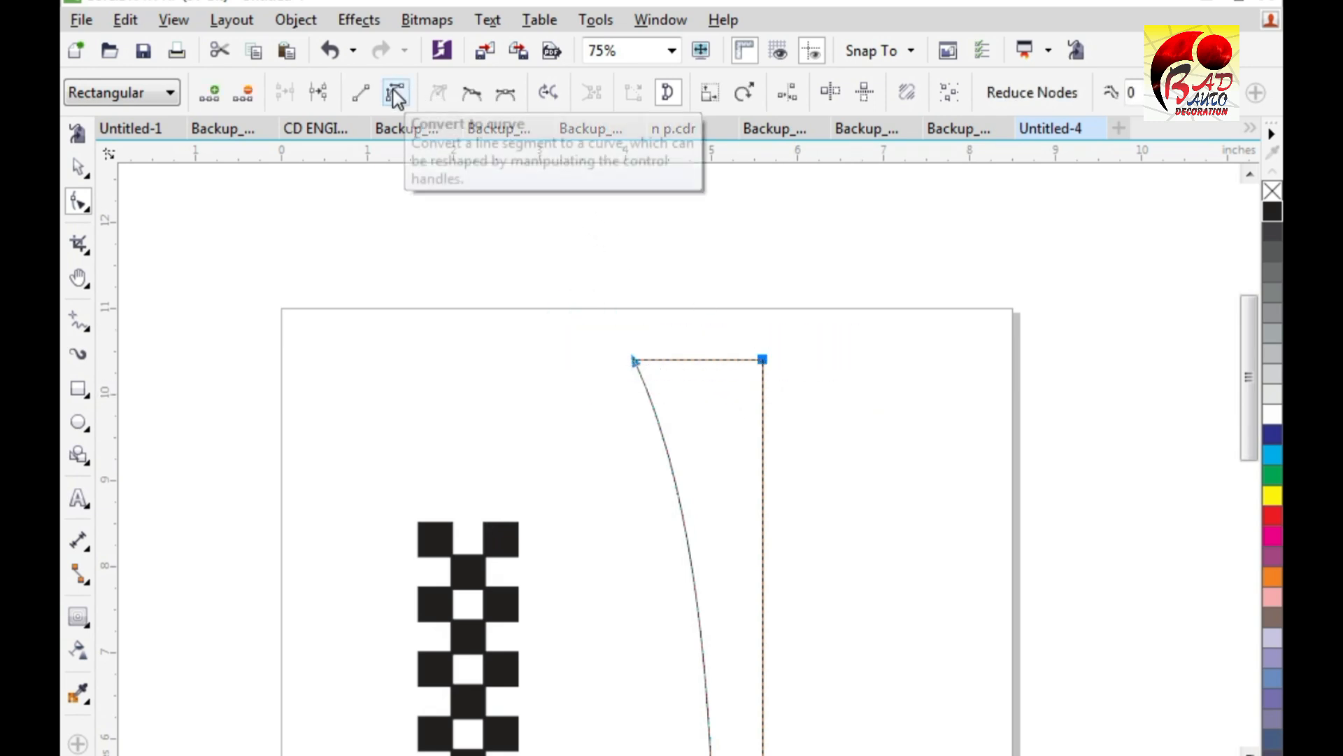
click(592, 304)
scroll(683, 396, up, 2)
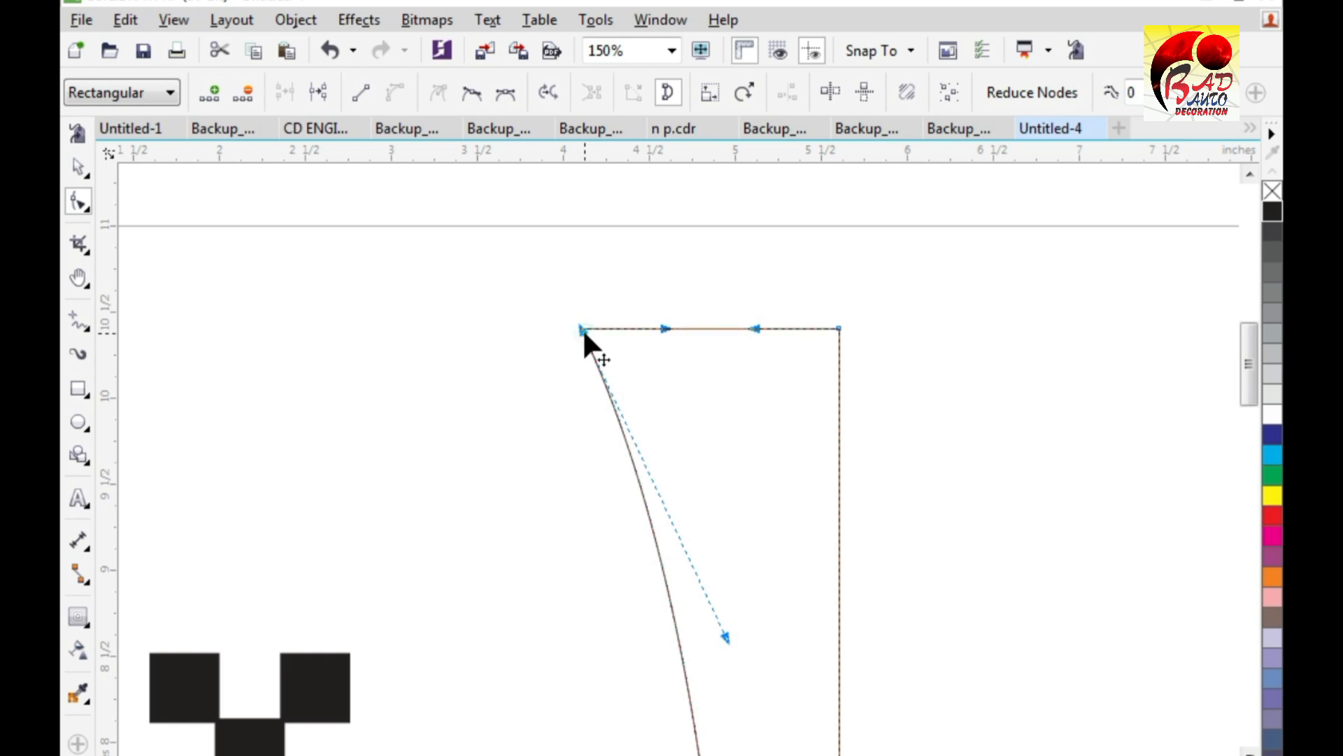
drag(583, 332, 676, 370)
click(771, 338)
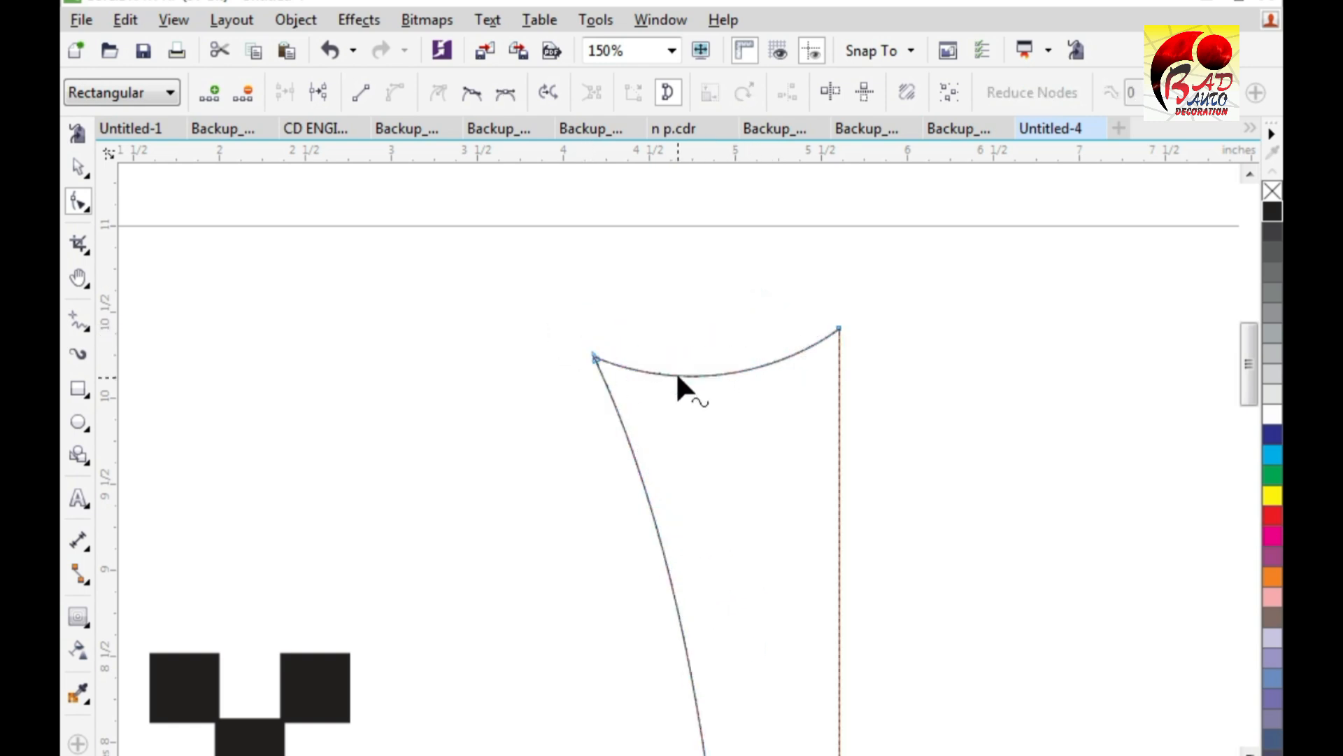
scroll(650, 382, down, 2)
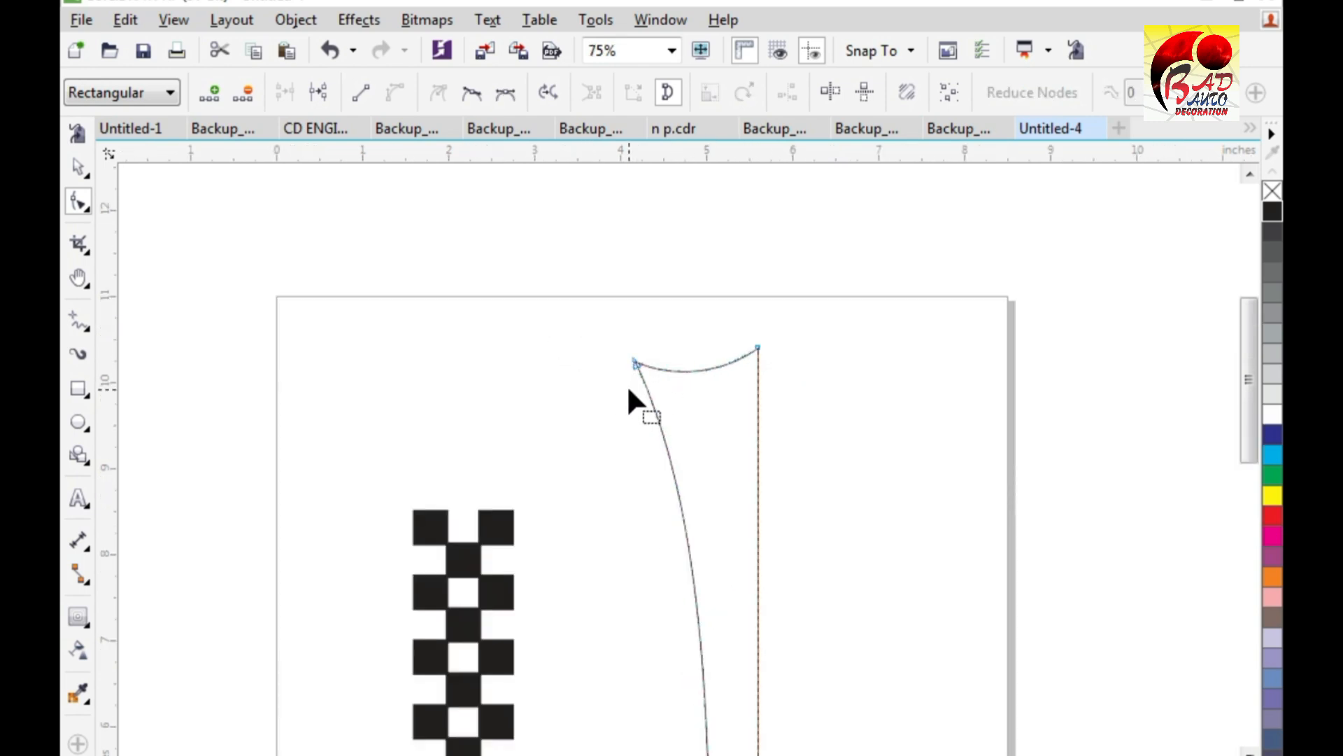
Step: Draw a rectangle about 2.28 by 4.08 inches over the curved shape's lower part and nudge it downward
click(91, 389)
click(590, 533)
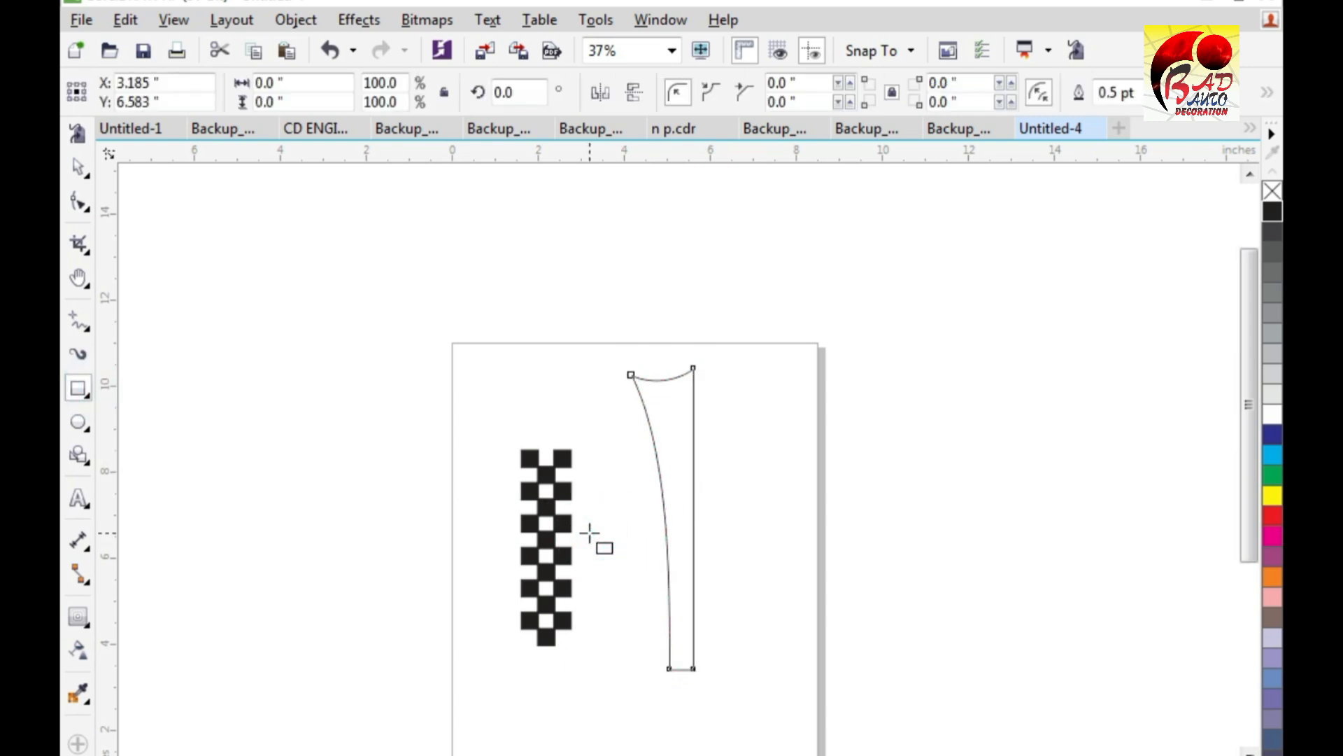
drag(621, 518, 720, 696)
key(Down)
key(Down)
key(Down)
key(Down)
key(Down)
key(Down)
key(Down)
key(Down)
key(Down)
key(Down)
key(Down)
key(Down)
key(Down)
key(Down)
key(Down)
key(Down)
key(Down)
key(Down)
key(Down)
key(Down)
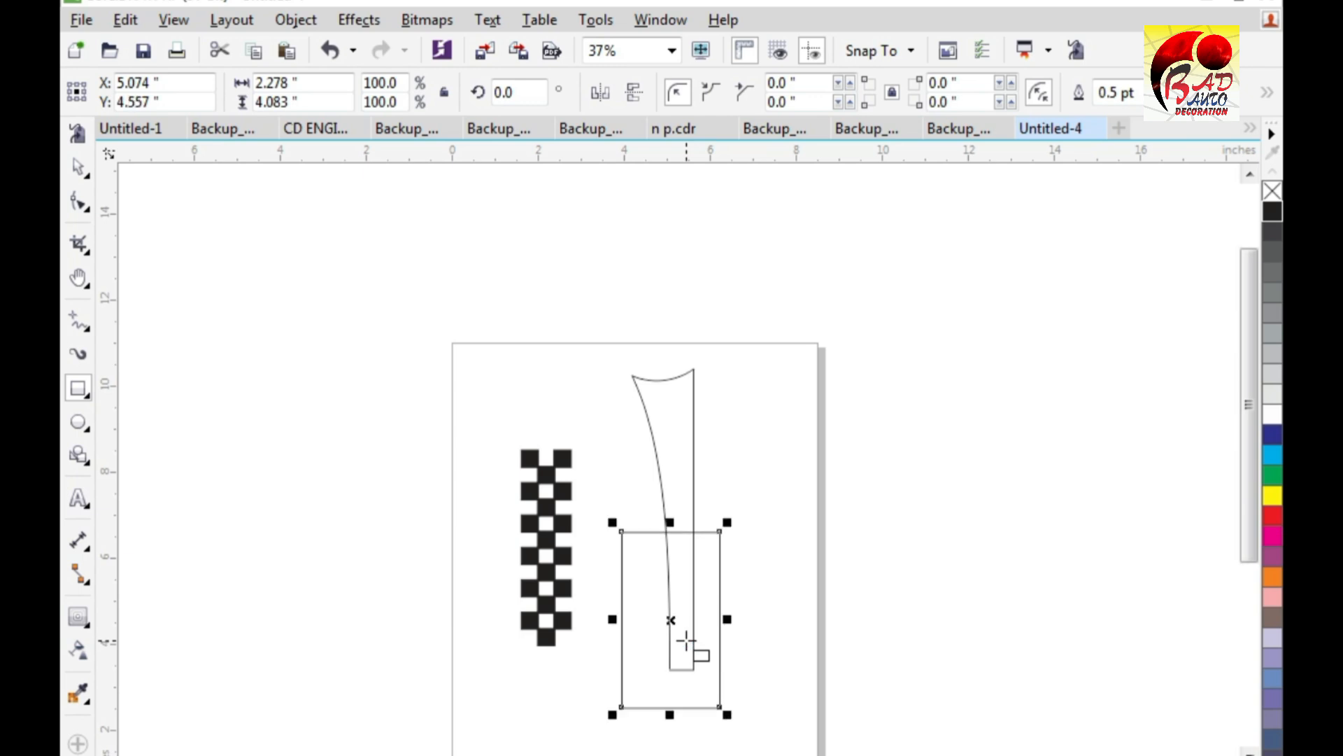
Step: Use Smart Fill to create a shape from the curved outline's portion above the rectangle, and place it to the right without fill
click(82, 166)
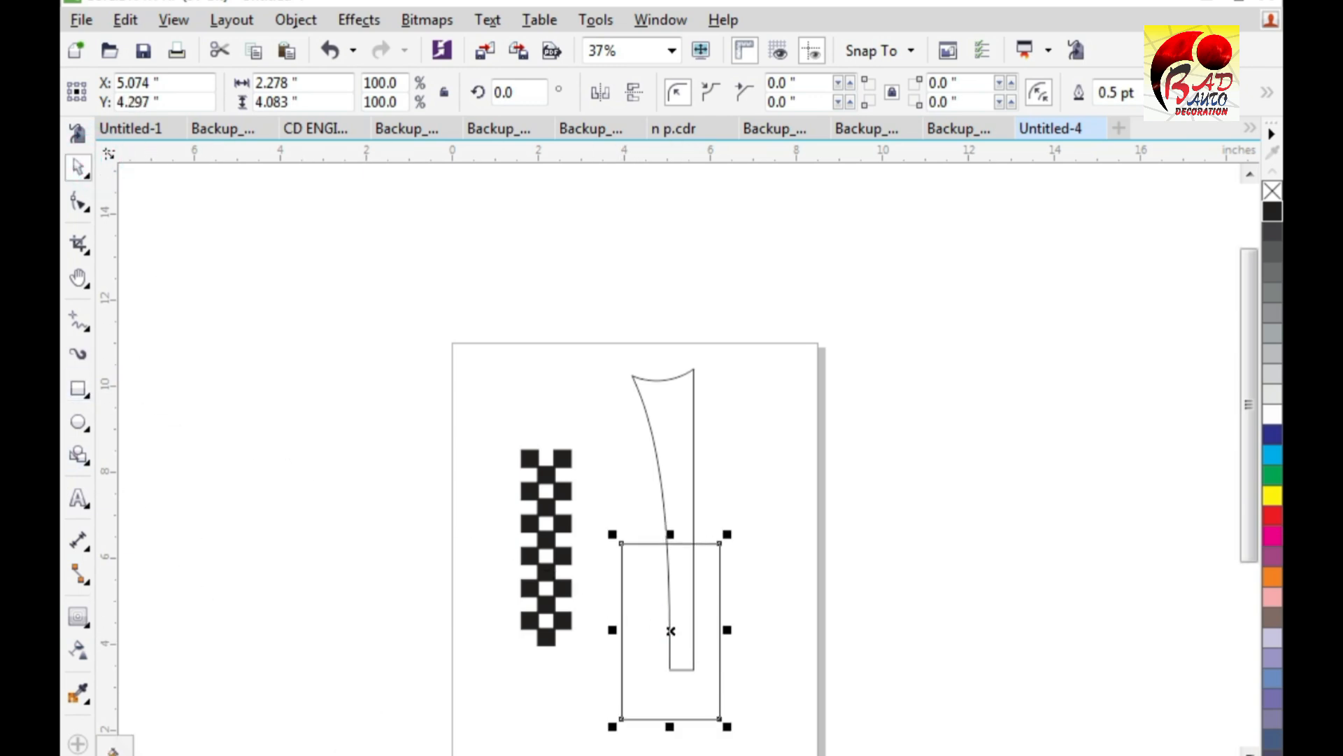
click(666, 459)
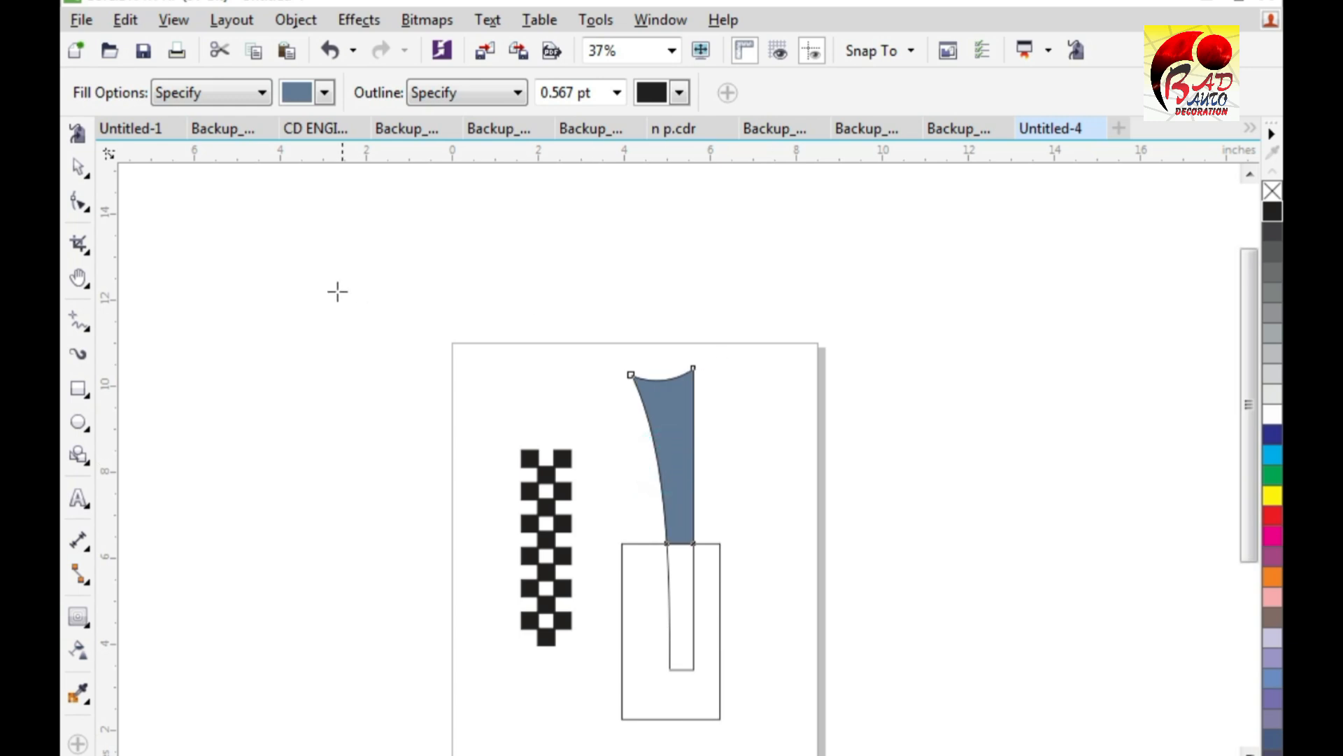
click(86, 166)
drag(672, 456, 755, 456)
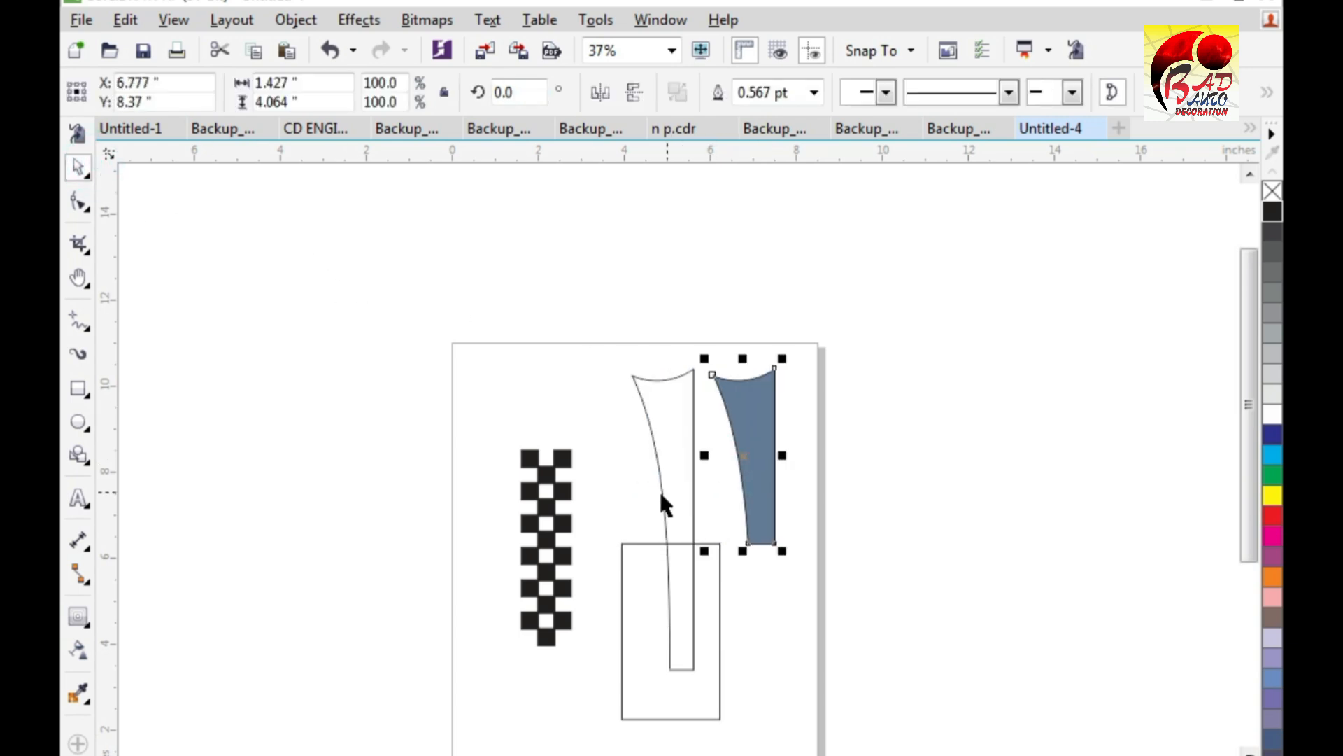
click(1271, 193)
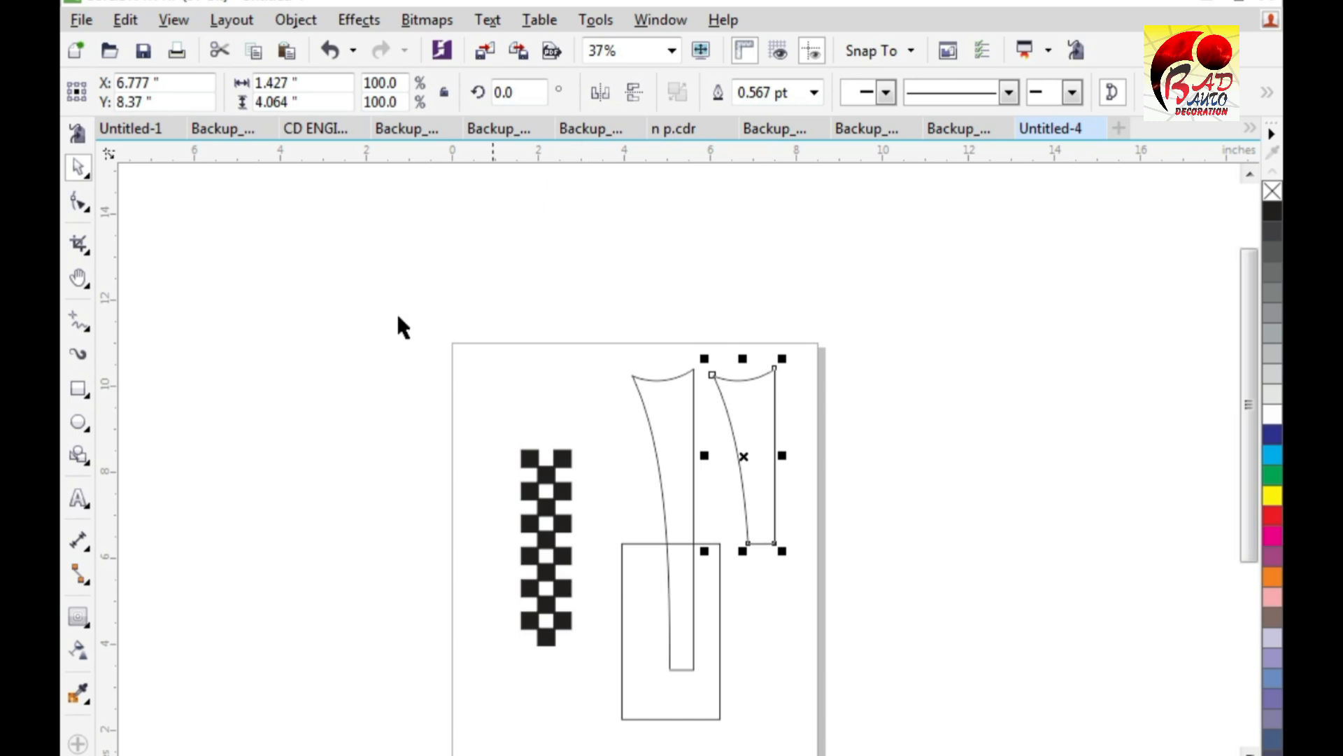
Step: Apply an envelope to the checkered strip, using the short curved tapered outline as the envelope shape in Putty mode
click(550, 501)
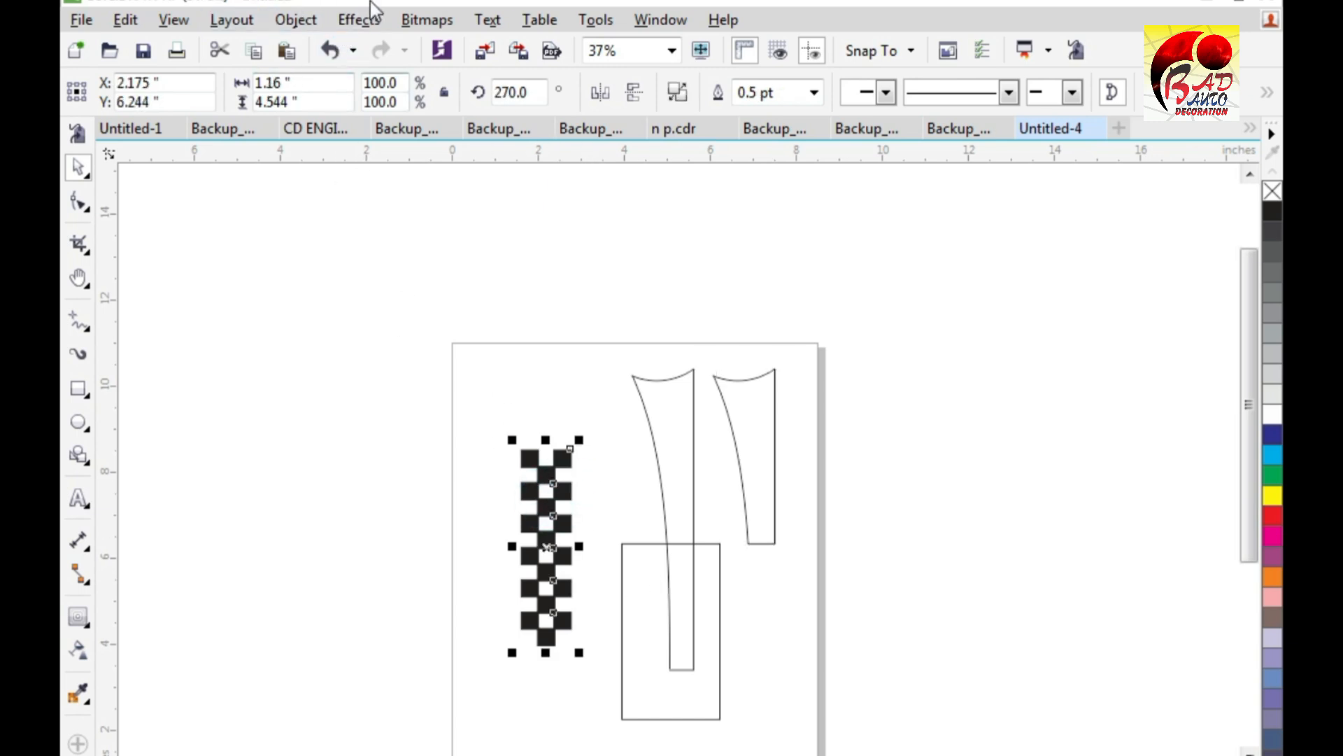
click(358, 19)
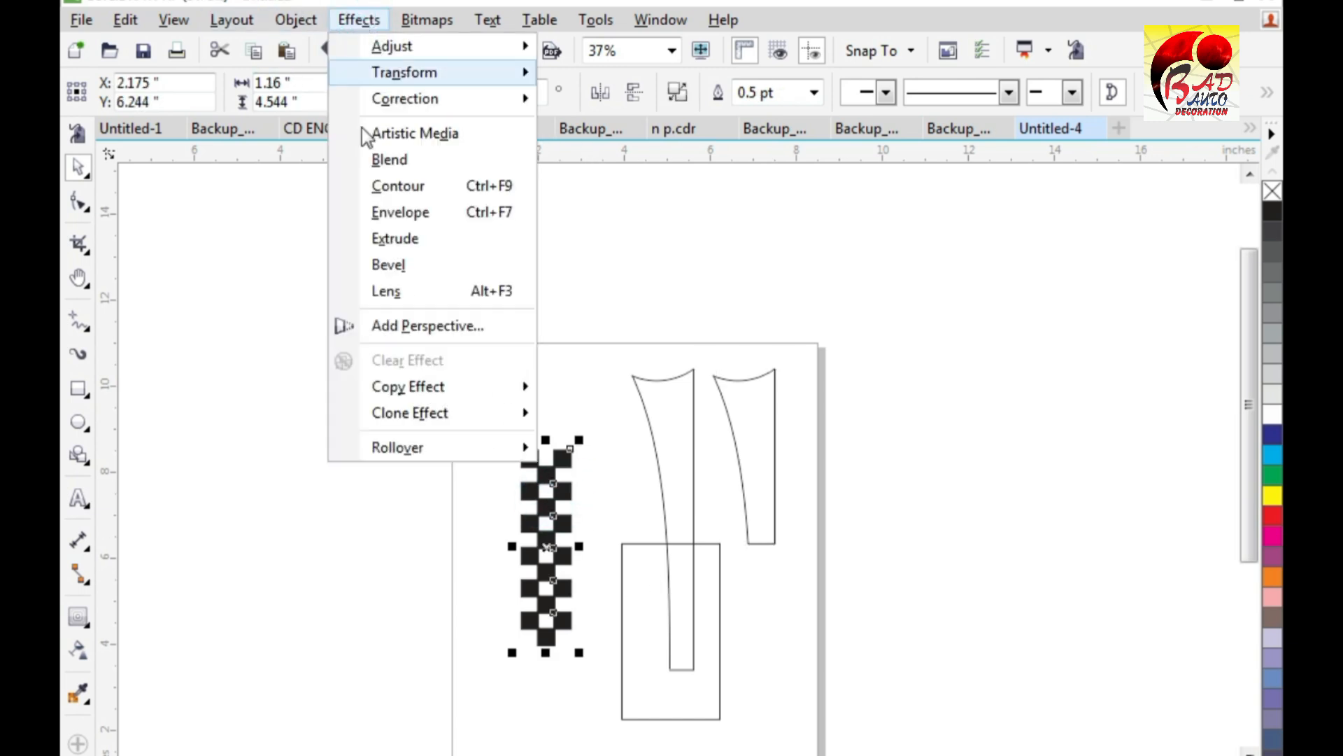
click(439, 213)
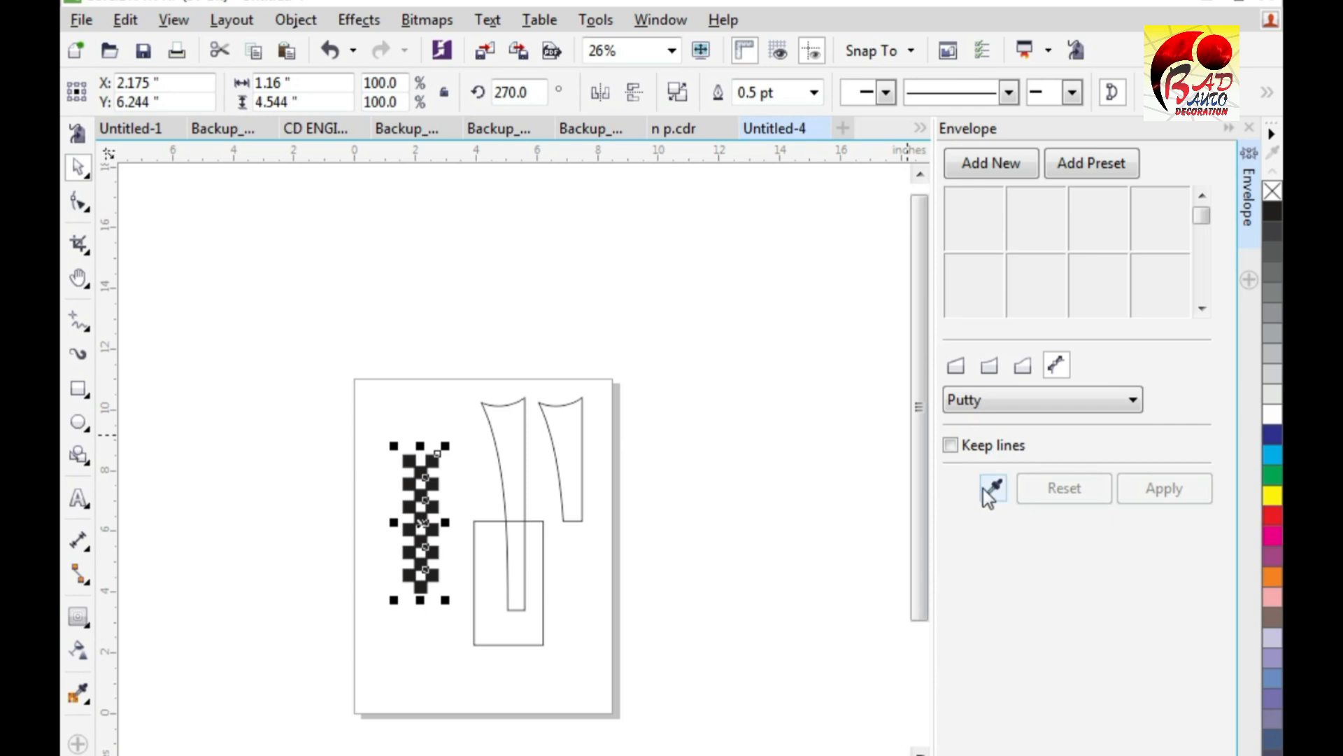
click(988, 495)
click(599, 458)
click(615, 459)
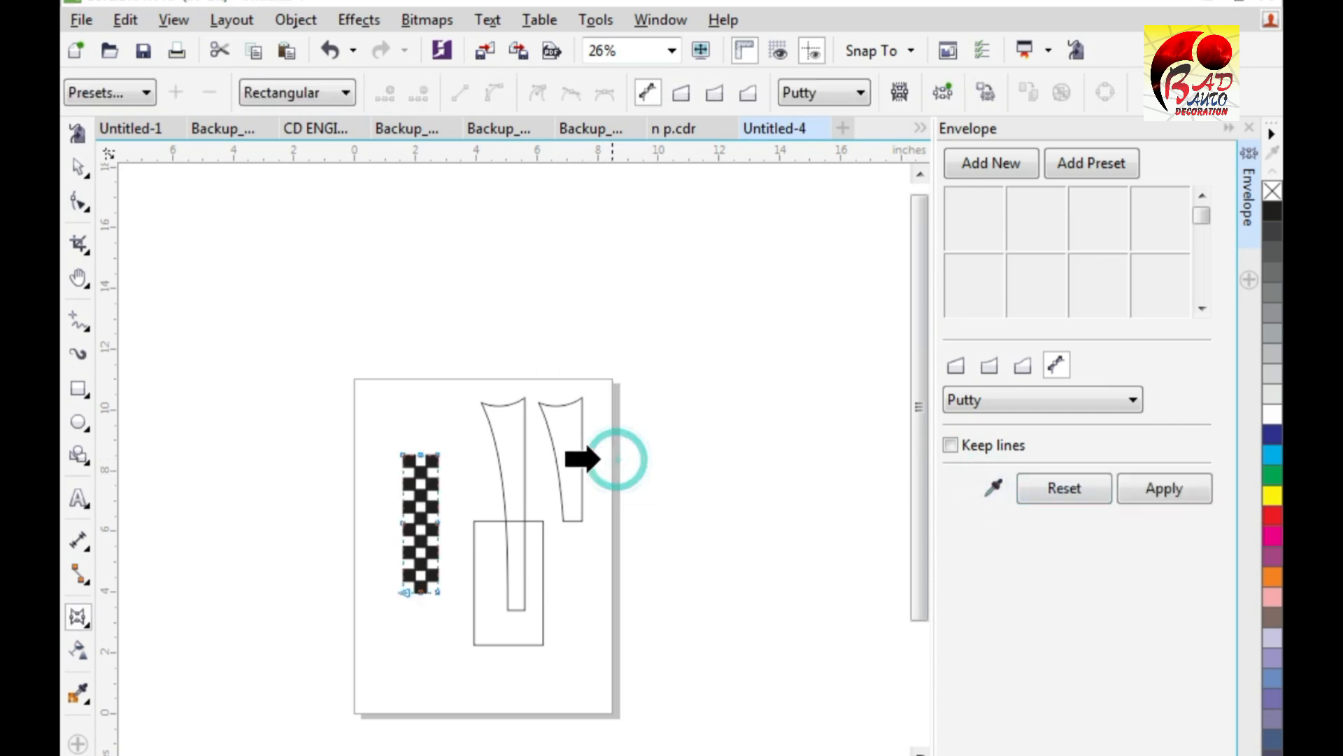
click(551, 447)
click(1162, 488)
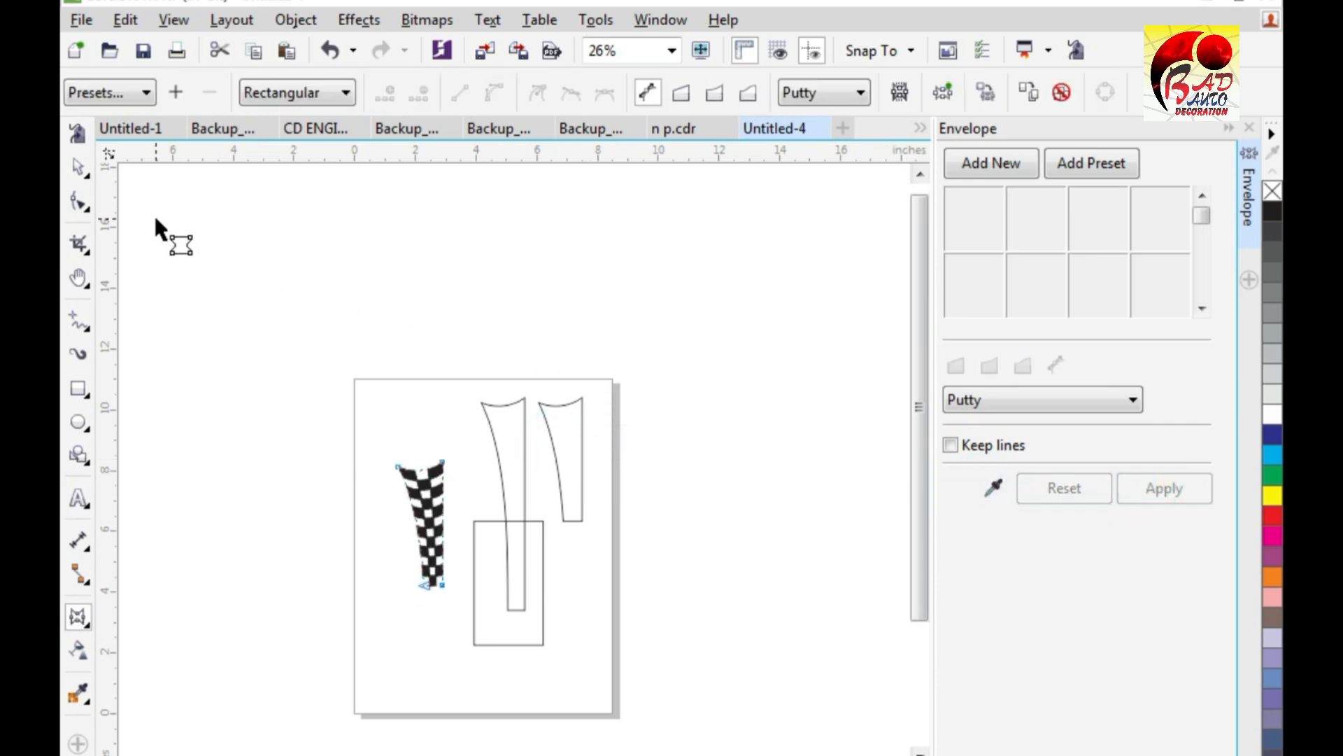
Step: Try the Original and Horizontal envelope mapping modes on the checkered strip, and return it to Putty
scroll(425, 544, up, 2)
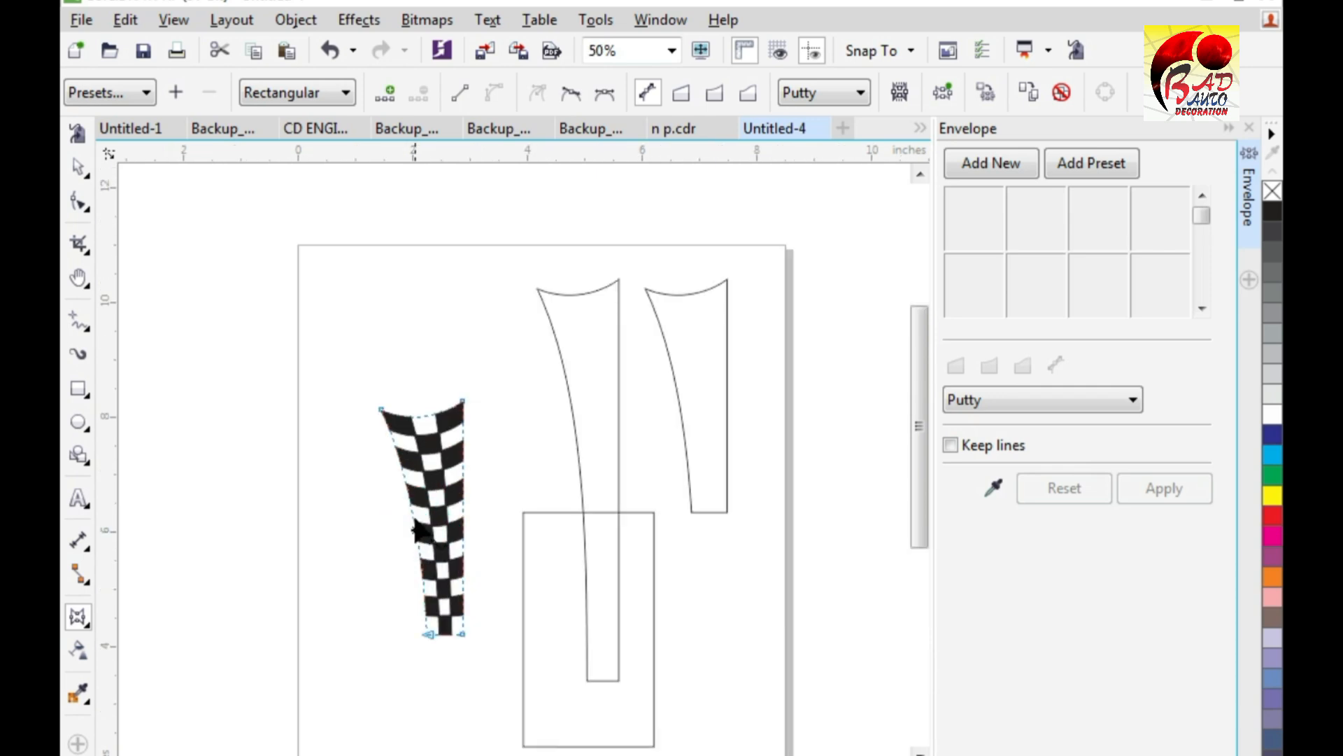
click(1035, 406)
click(1029, 439)
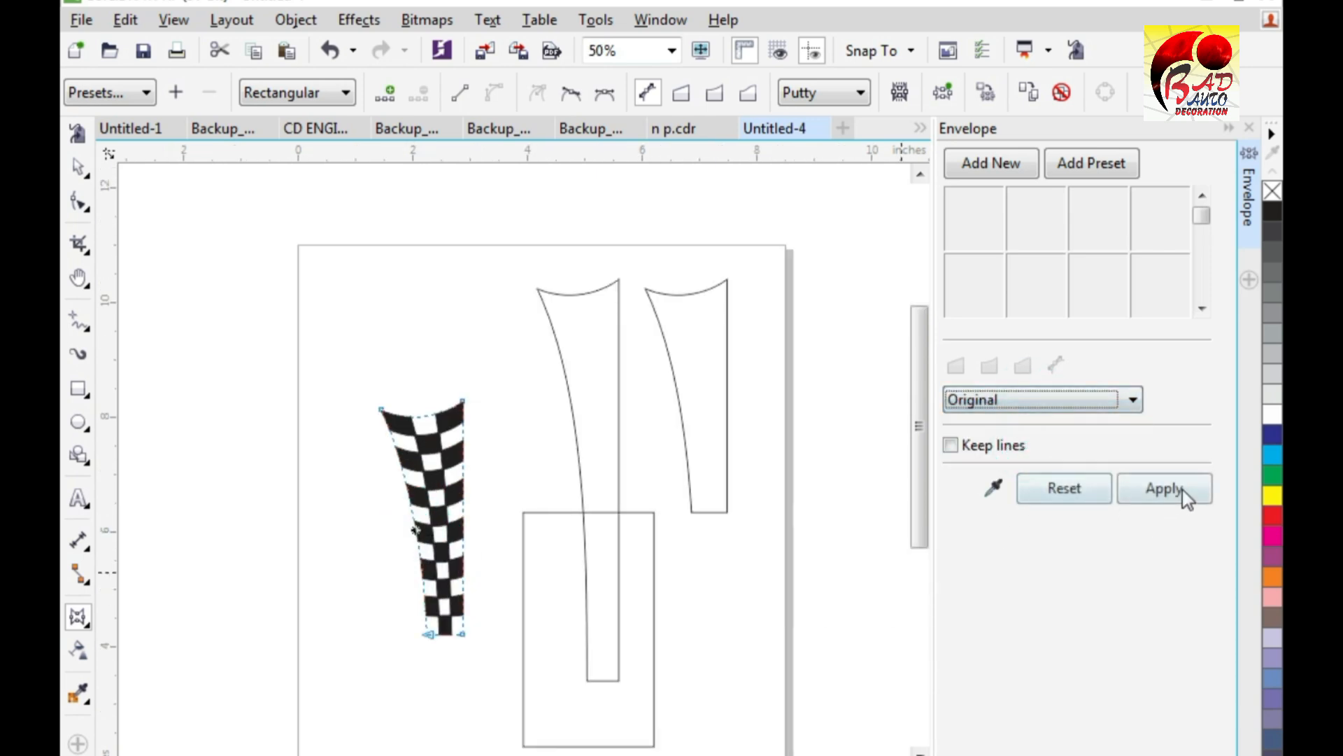
click(1183, 490)
click(1082, 400)
click(1036, 416)
click(1162, 488)
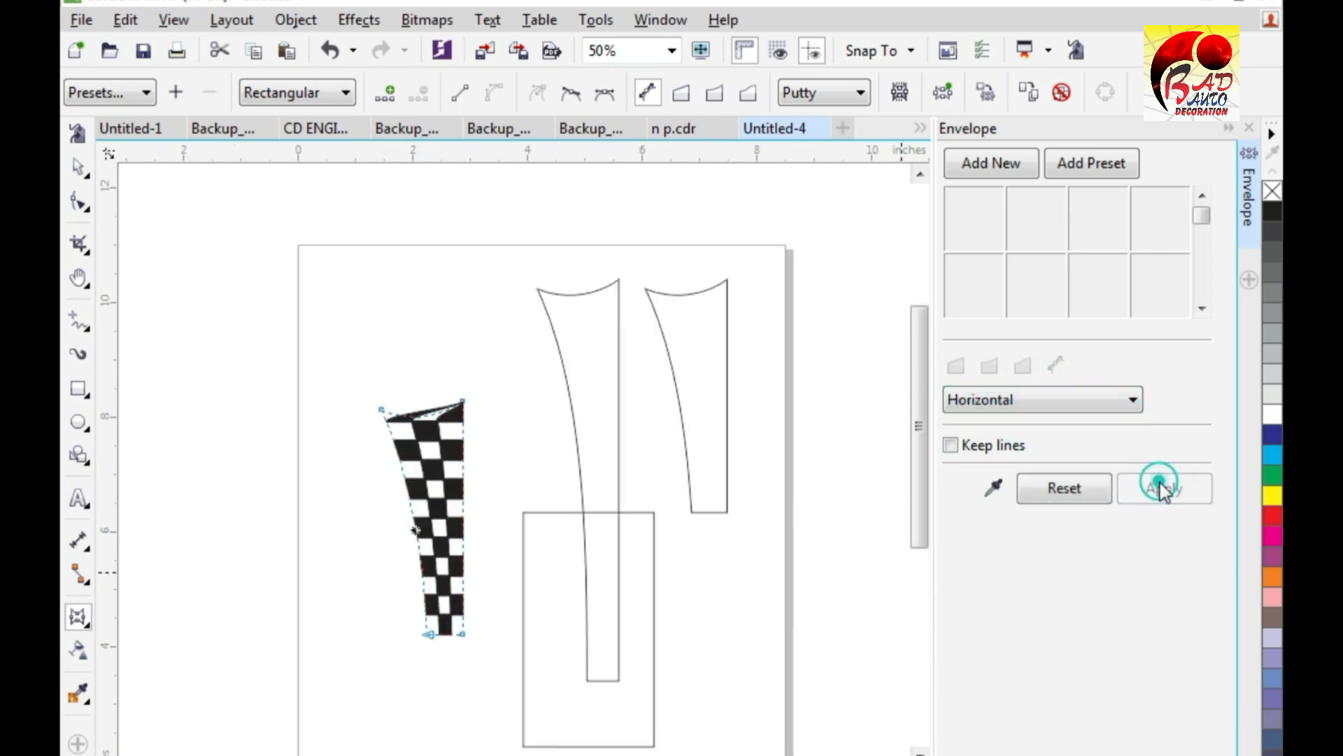
click(1042, 400)
click(993, 456)
click(1154, 496)
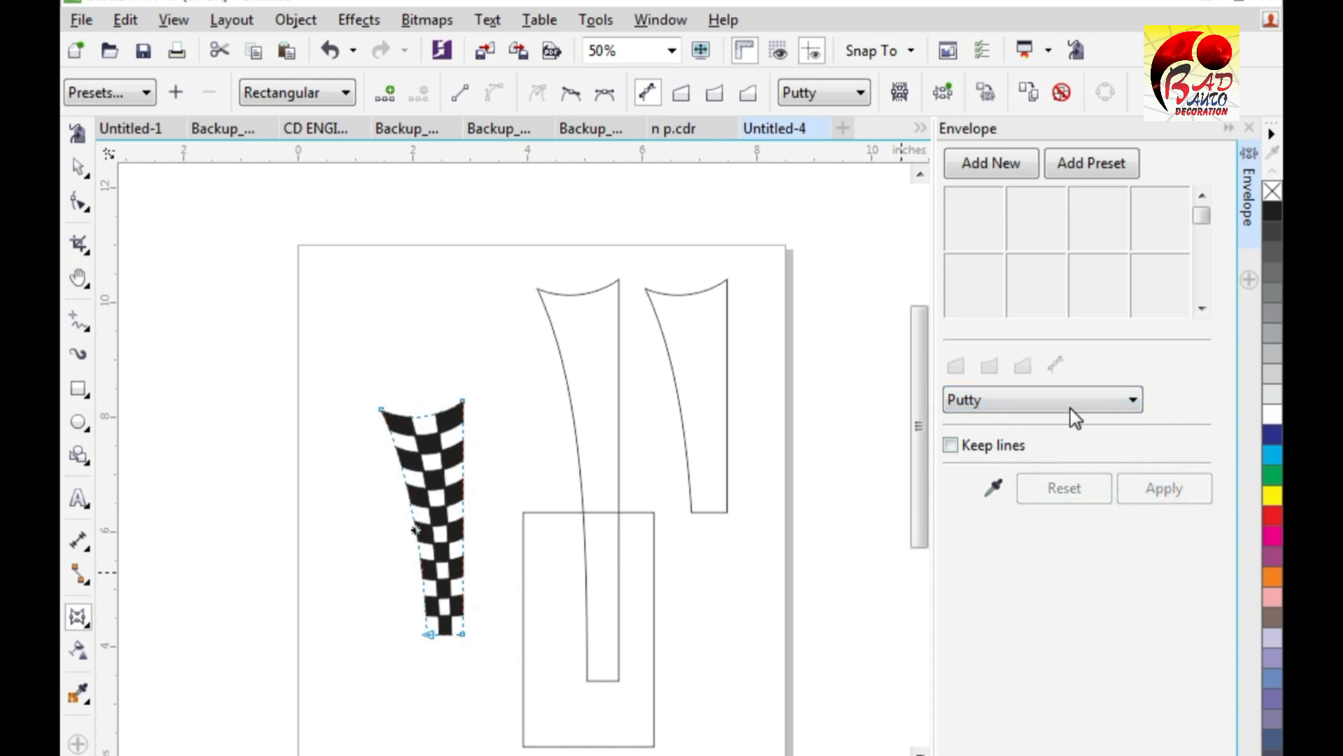
Step: Use Smart Fill to create a piece from the long curved outline's lower part inside the rectangle
click(77, 165)
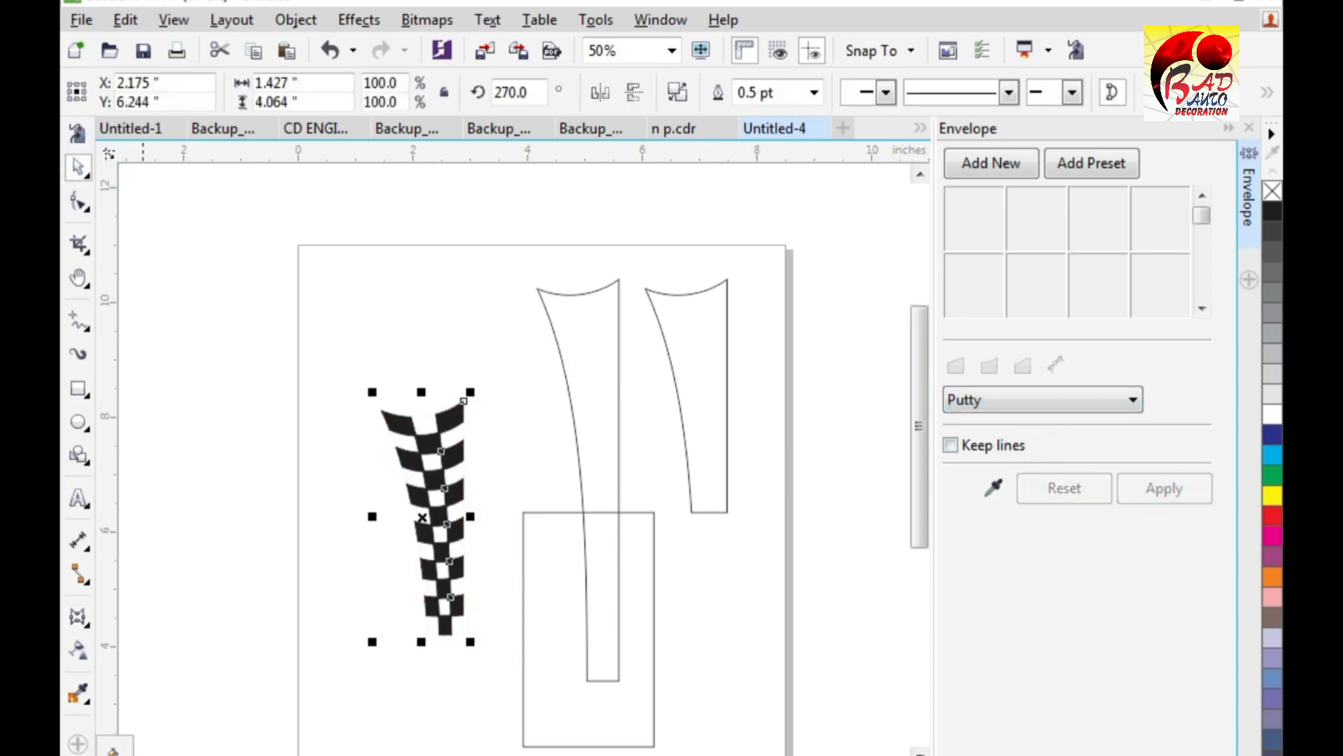
click(598, 617)
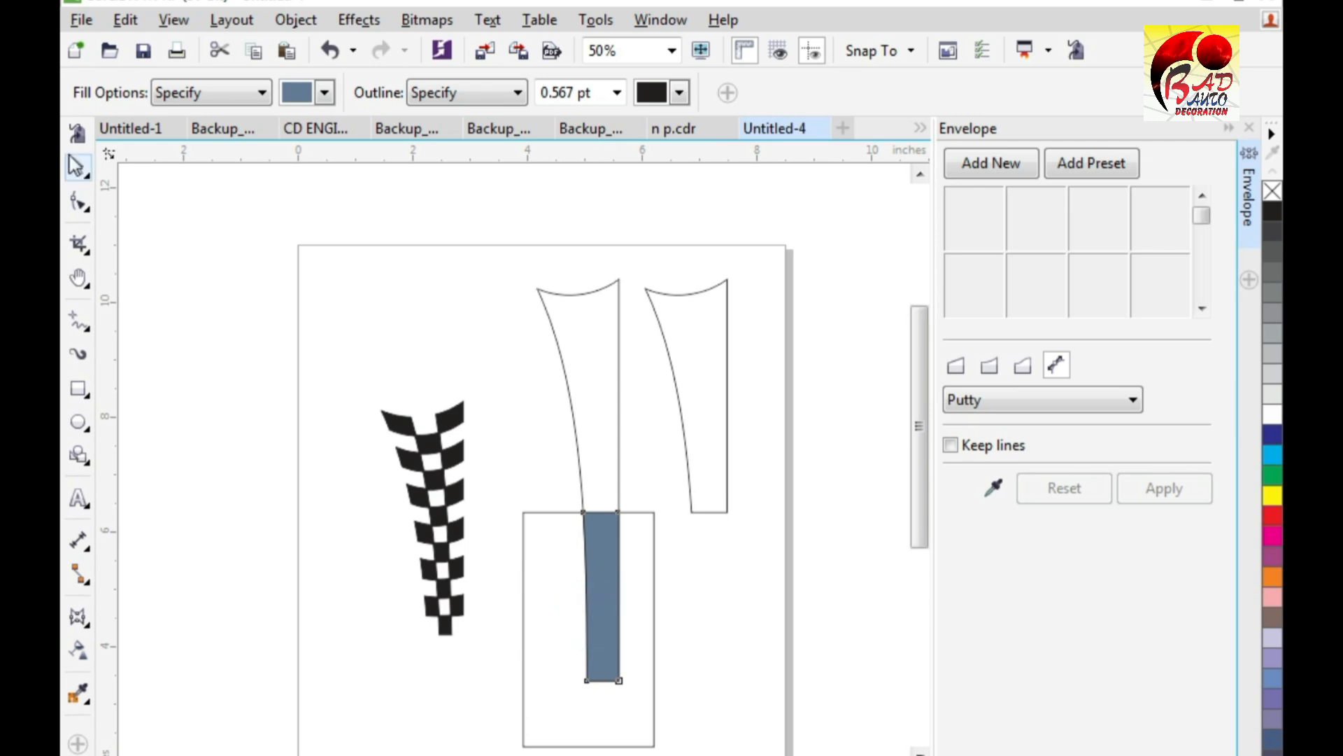
click(77, 168)
click(657, 522)
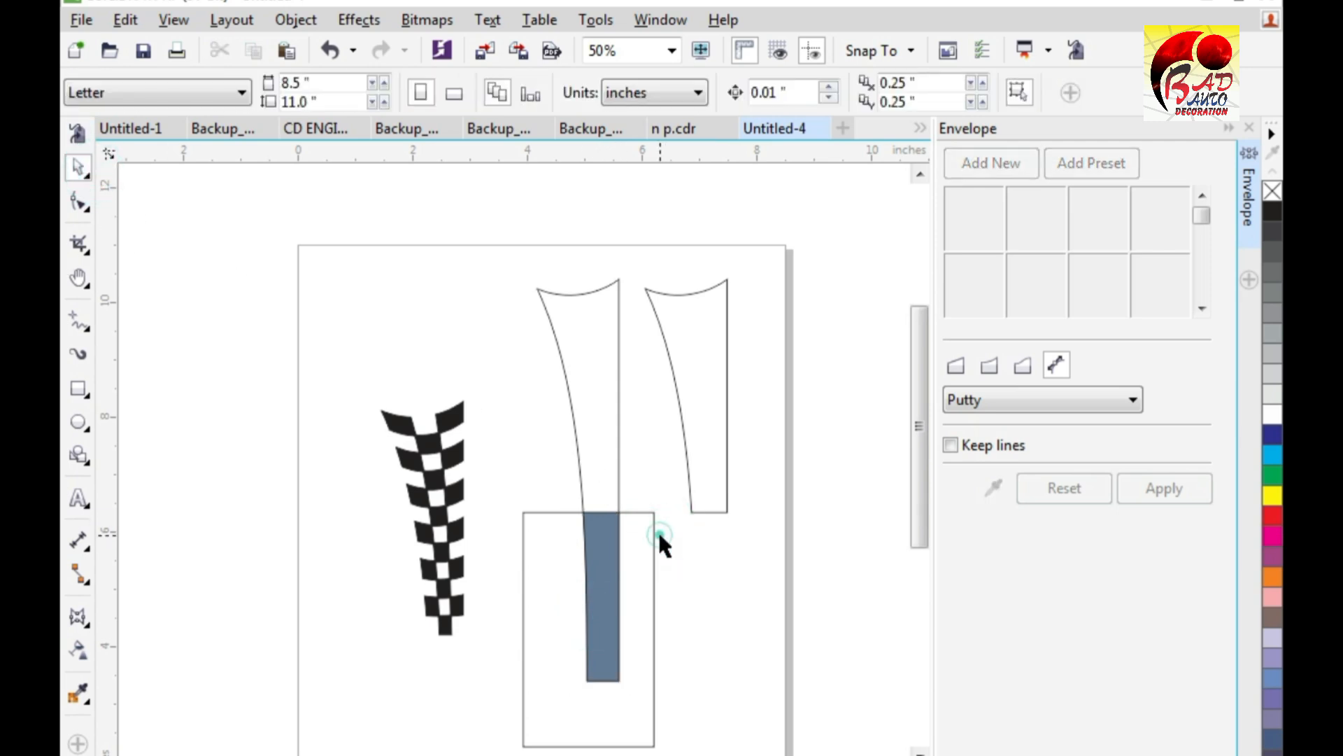
Step: Delete the rectangle around the lower part of the long curved outline, keeping the filled piece
scroll(658, 531, down, 2)
drag(569, 649, 657, 474)
key(Delete)
key(ctrl+z)
click(578, 599)
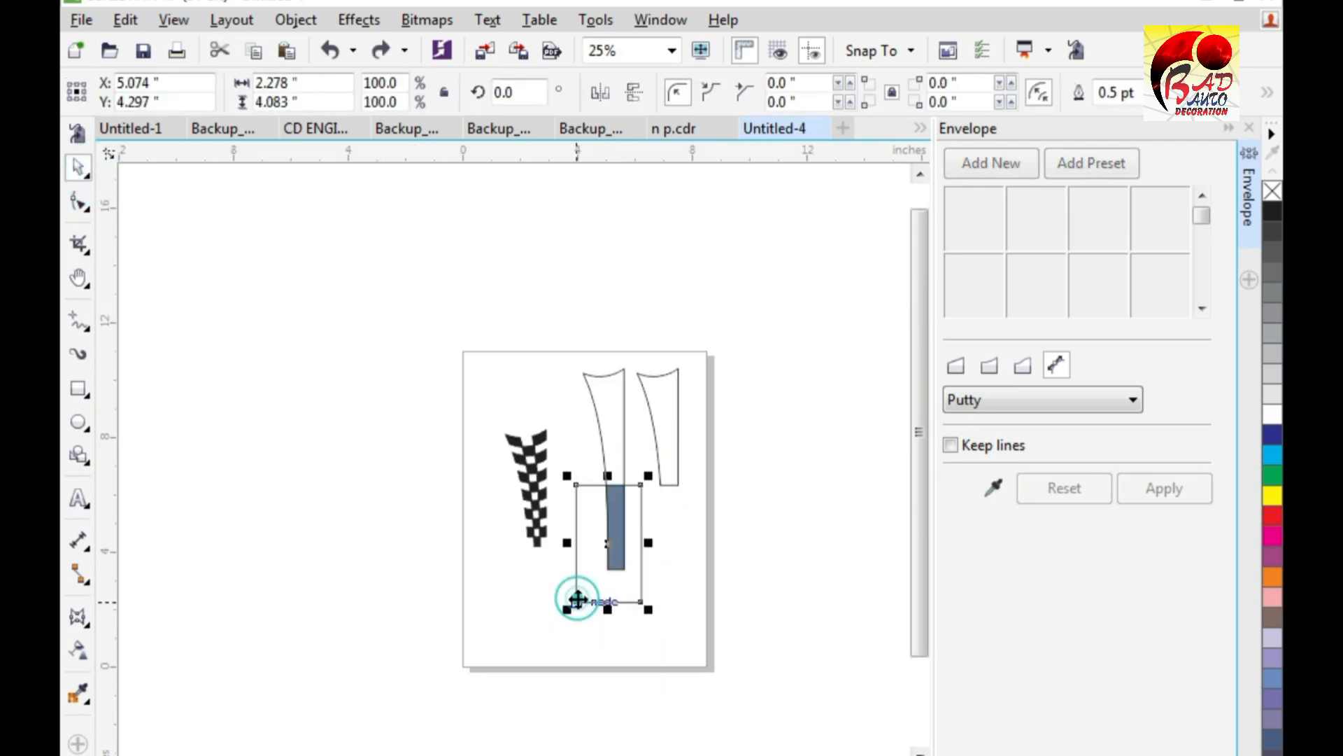
key(Delete)
Step: Move the blue filled piece out to the left of the long curved outline and remove its fill
click(611, 553)
scroll(603, 538, up, 1)
drag(622, 543, 549, 577)
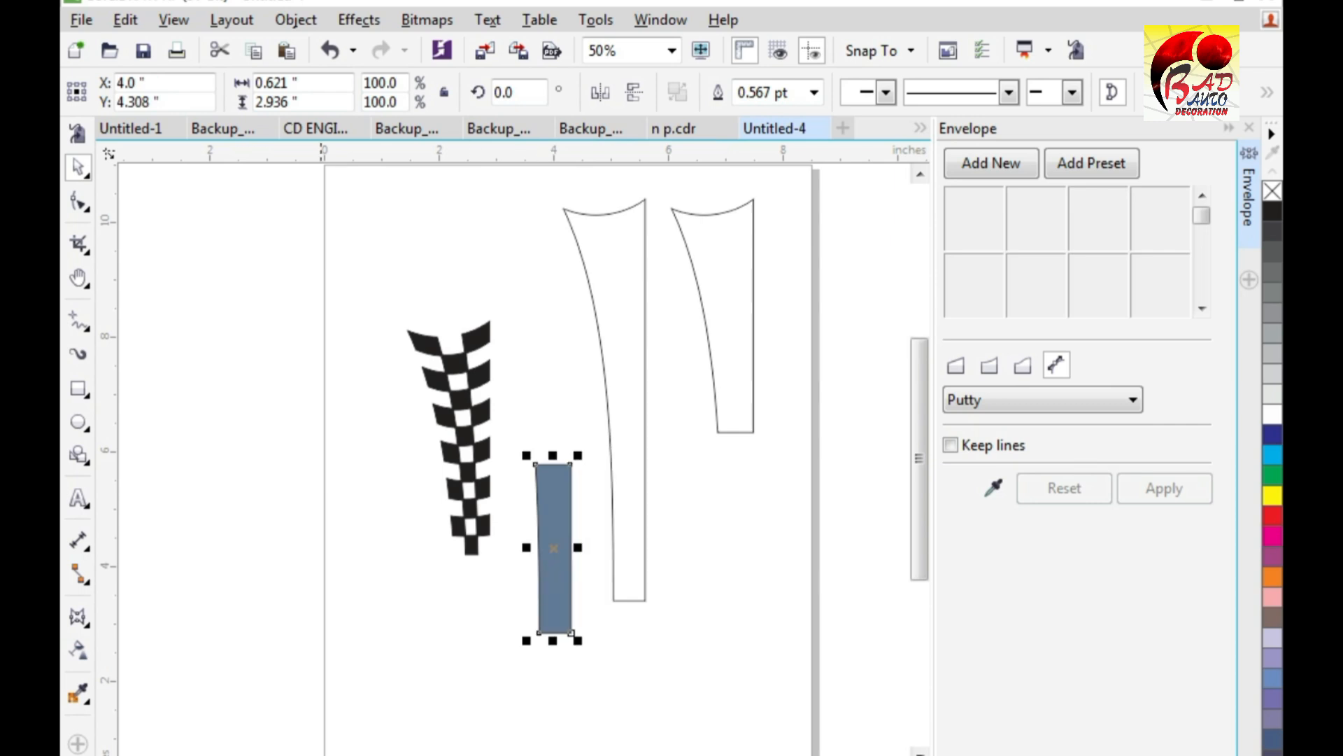
click(329, 755)
click(319, 704)
Step: Draw an irregular zigzag line about 1.47 by 3.68 inches with the Pen tool, crossing the unfilled lower piece from its upper end downward
click(79, 334)
click(195, 422)
scroll(523, 475, up, 1)
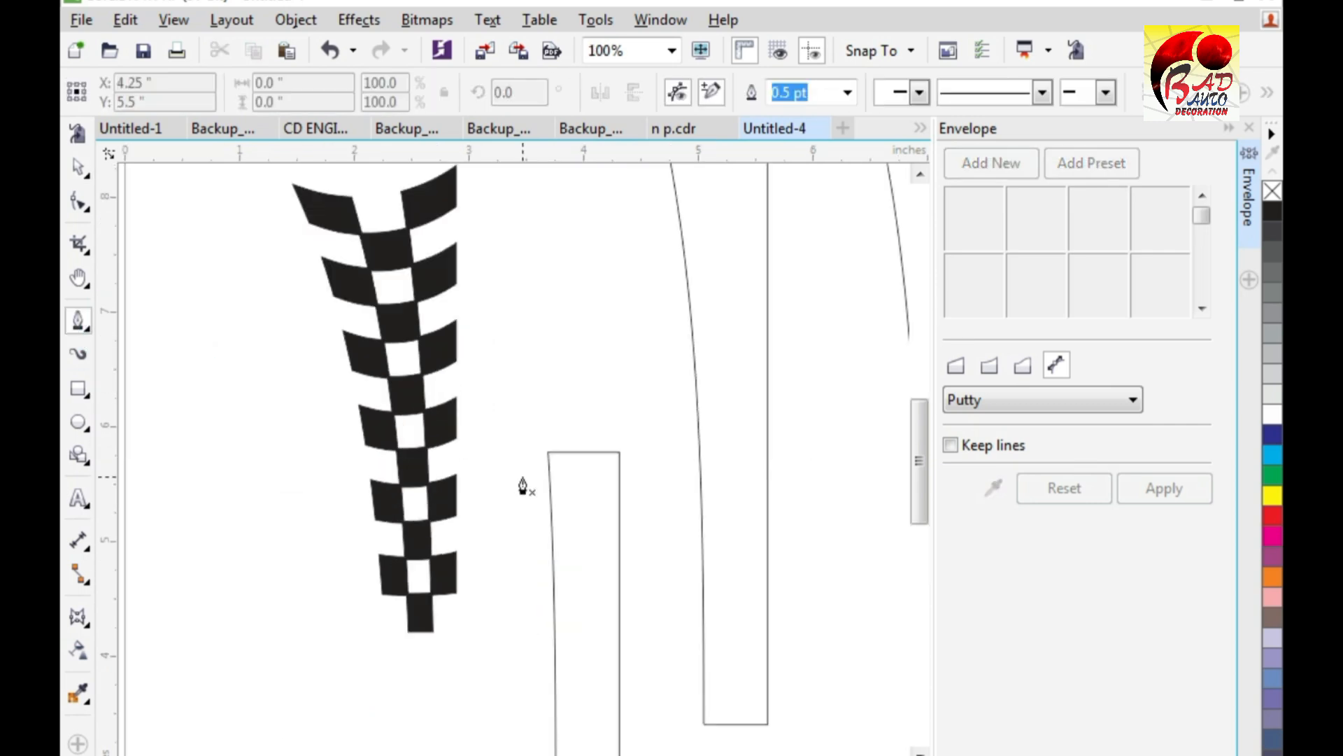
click(523, 477)
click(654, 543)
click(667, 435)
click(580, 471)
click(516, 446)
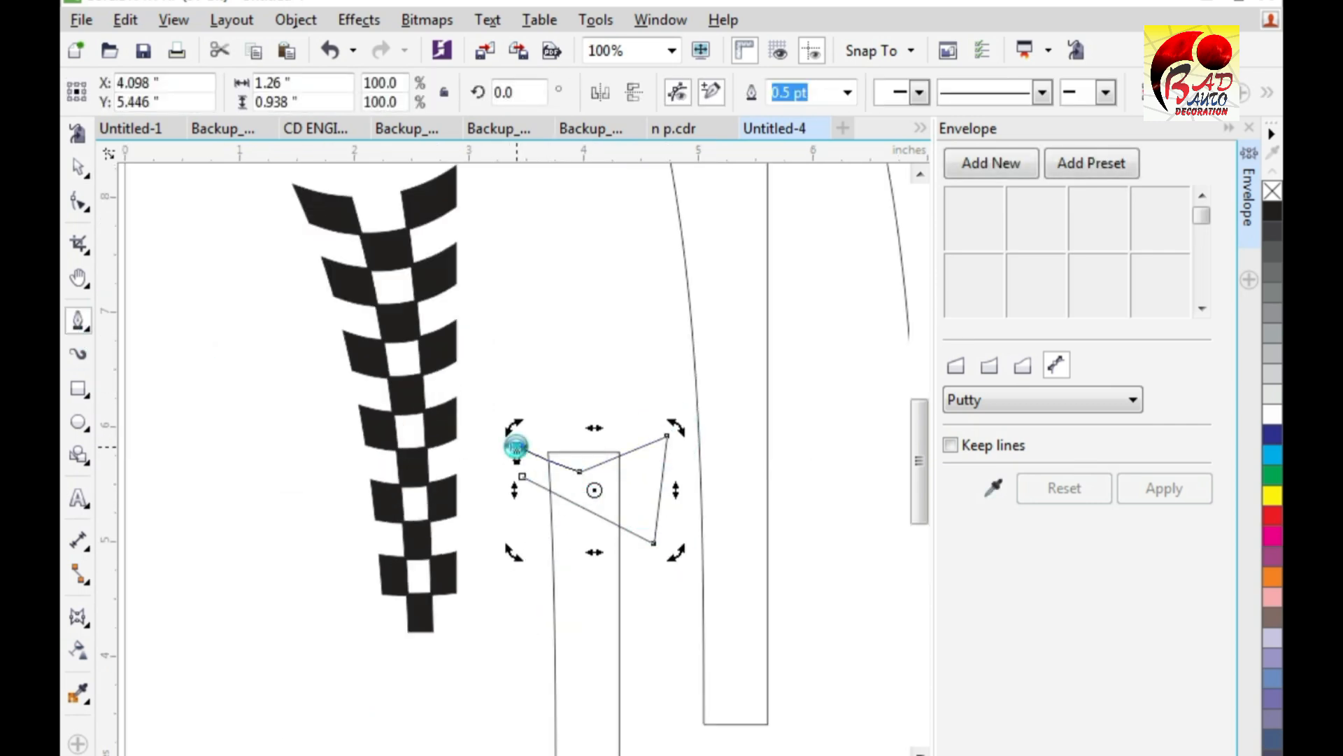
click(523, 564)
click(603, 510)
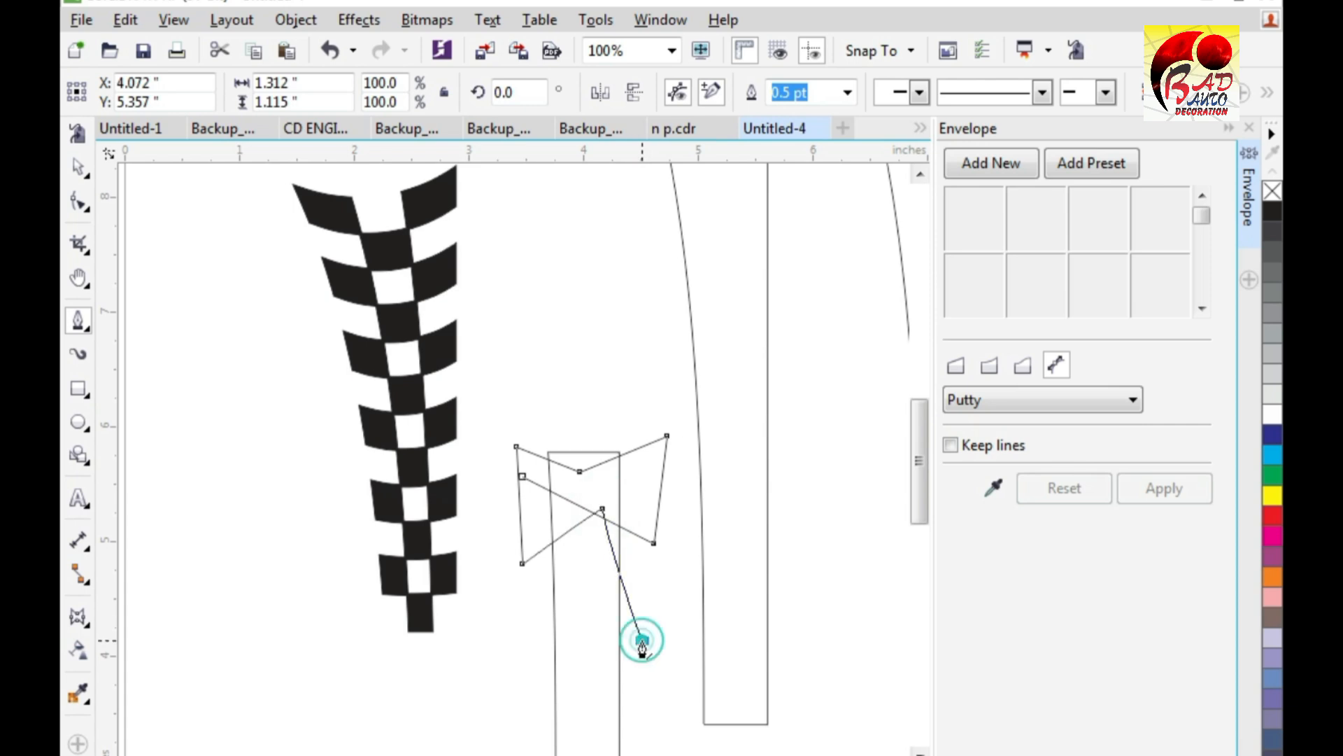
click(642, 639)
click(587, 568)
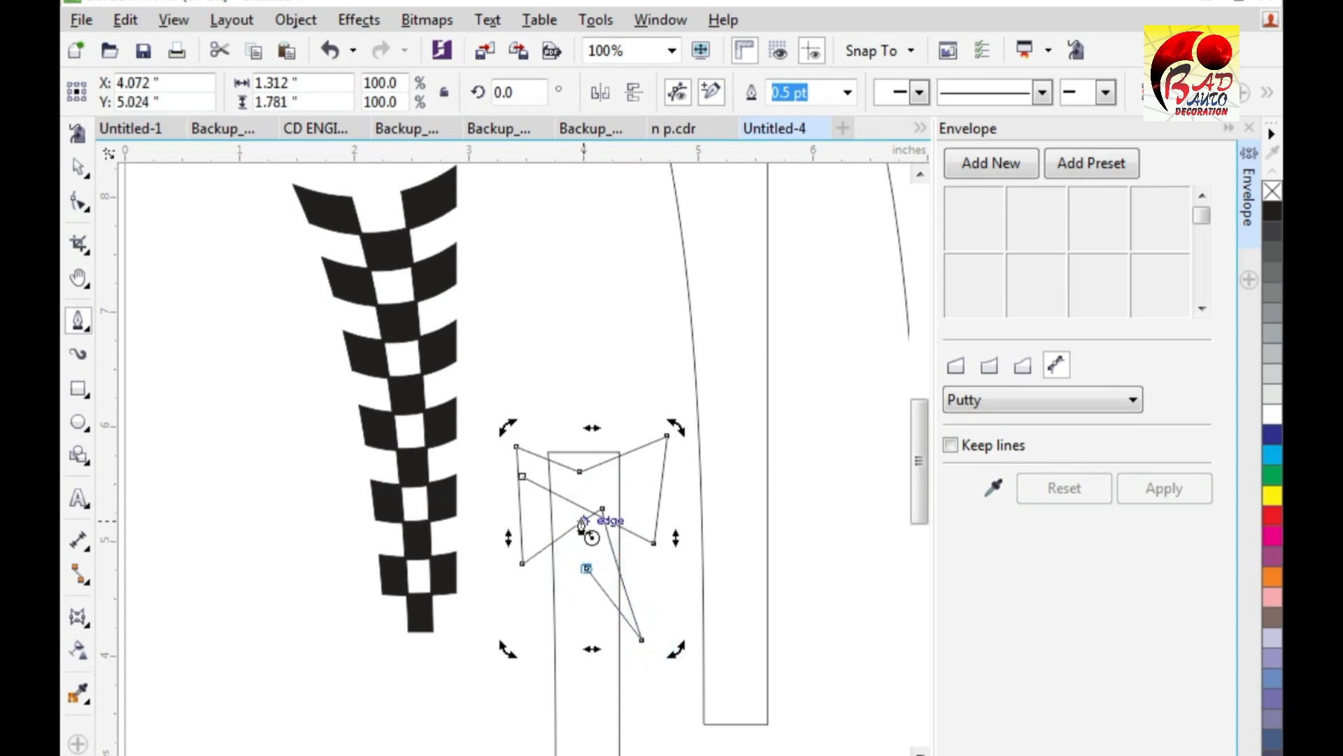
click(498, 581)
click(543, 622)
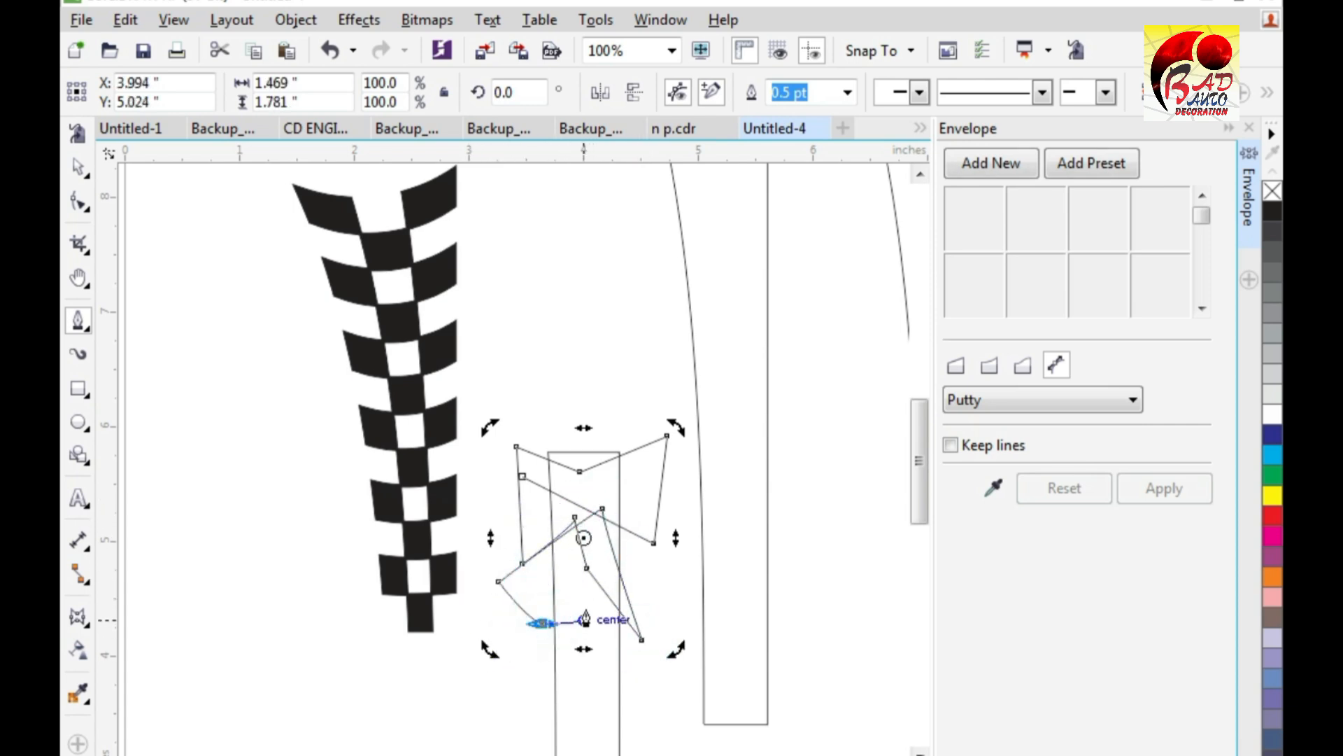
click(588, 607)
click(603, 658)
click(664, 659)
click(583, 620)
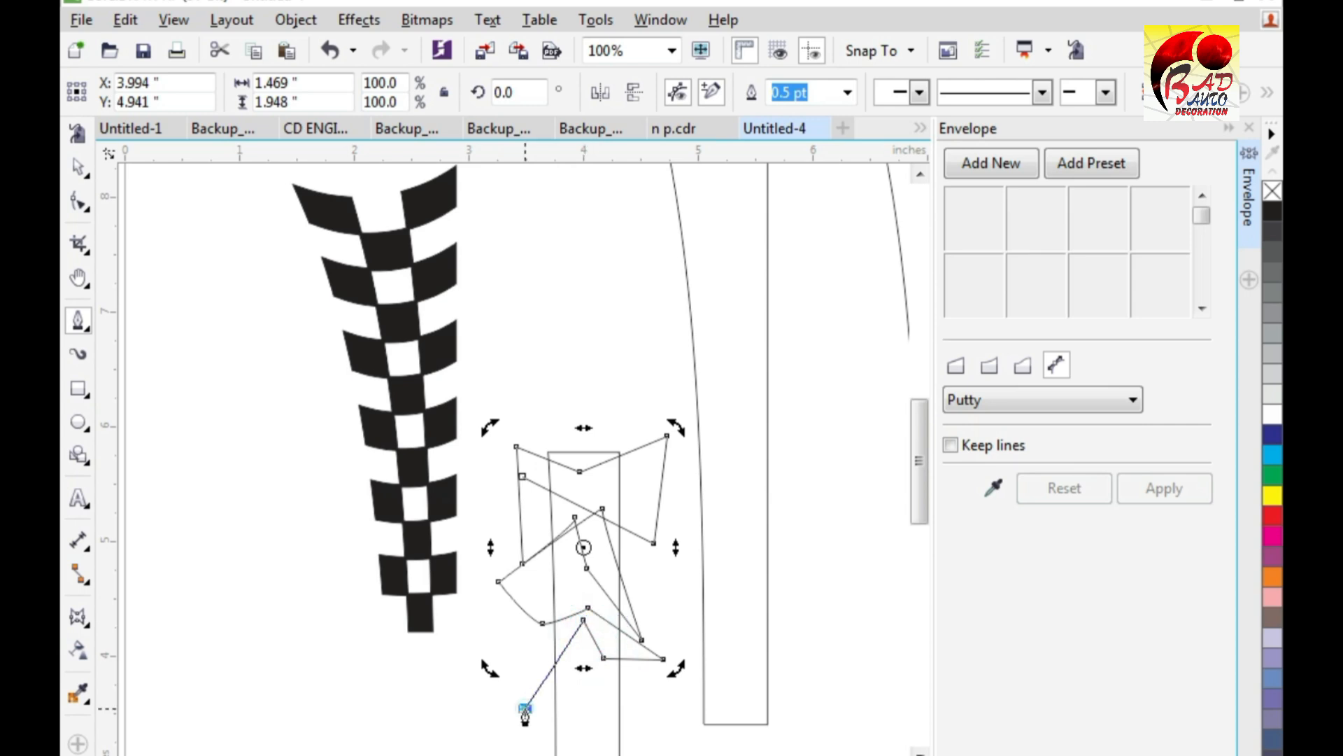
click(525, 708)
click(629, 683)
click(645, 753)
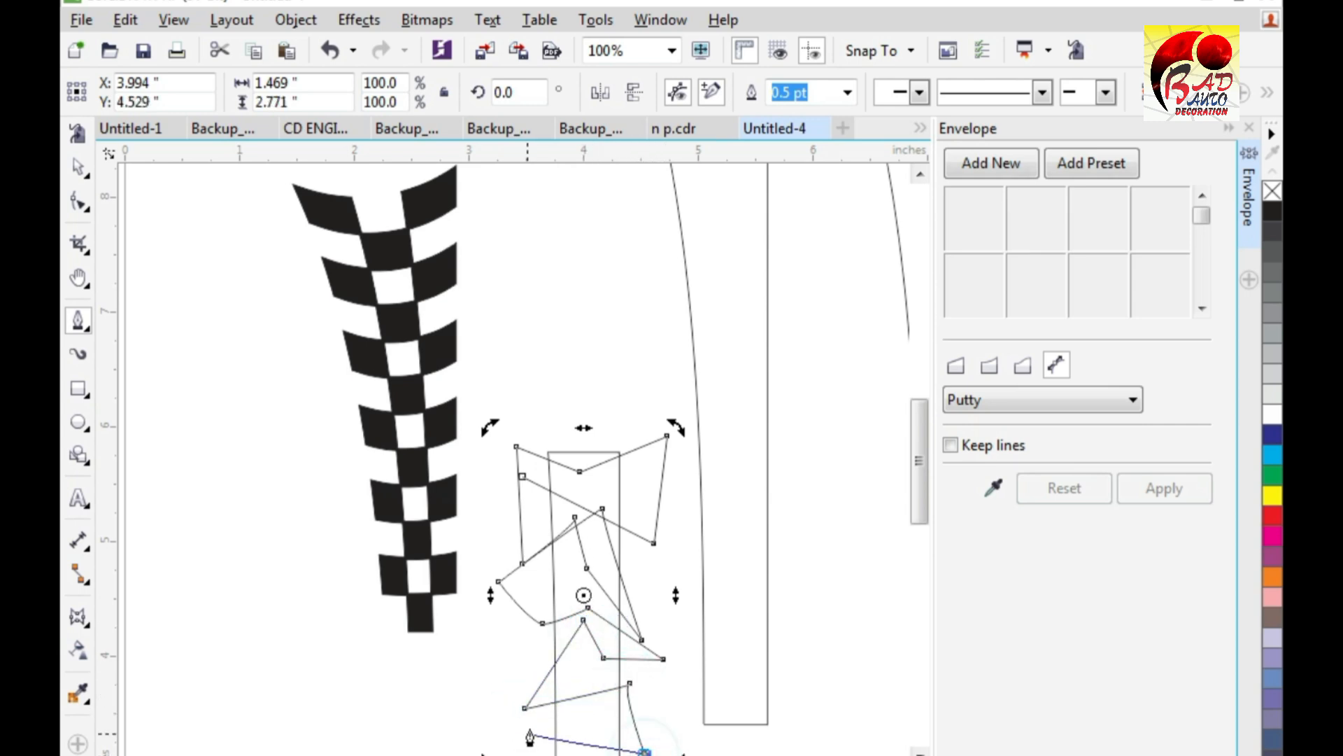
scroll(546, 722, down, 5)
scroll(547, 536, up, 5)
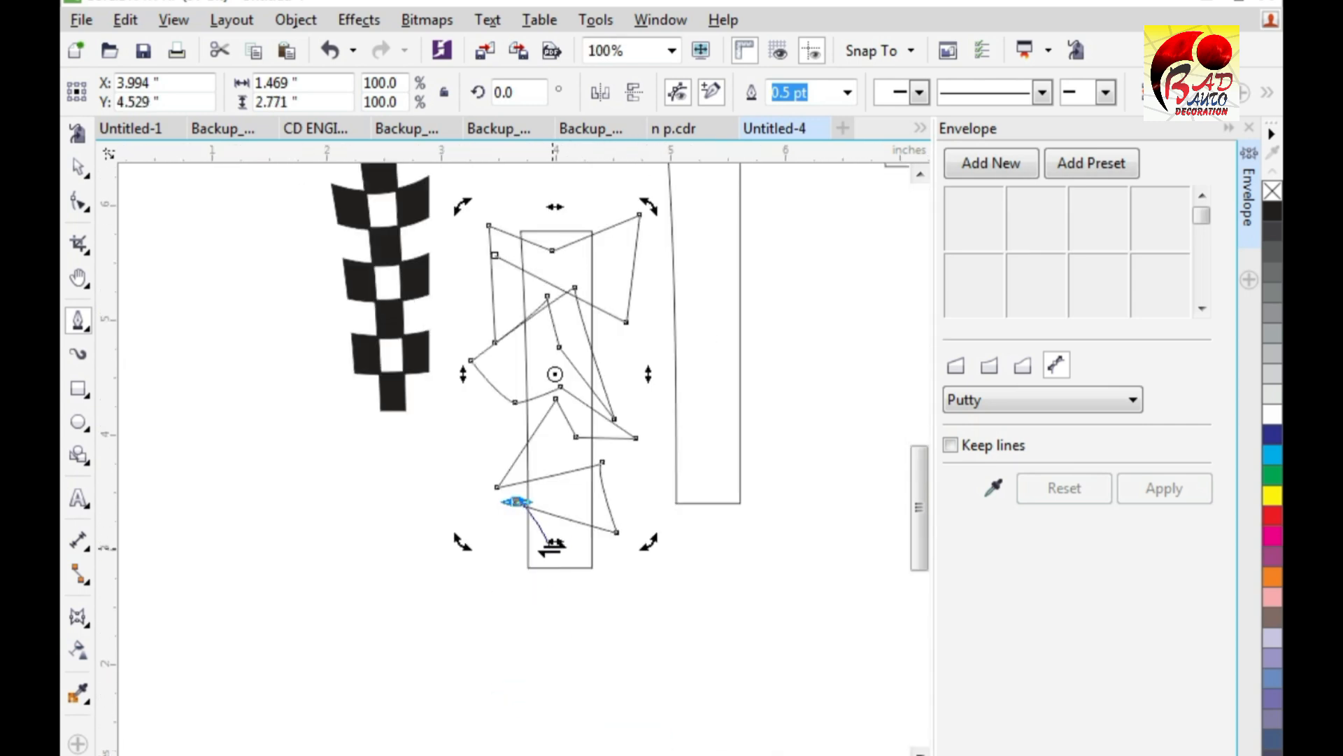
click(583, 592)
scroll(560, 699, down, 2)
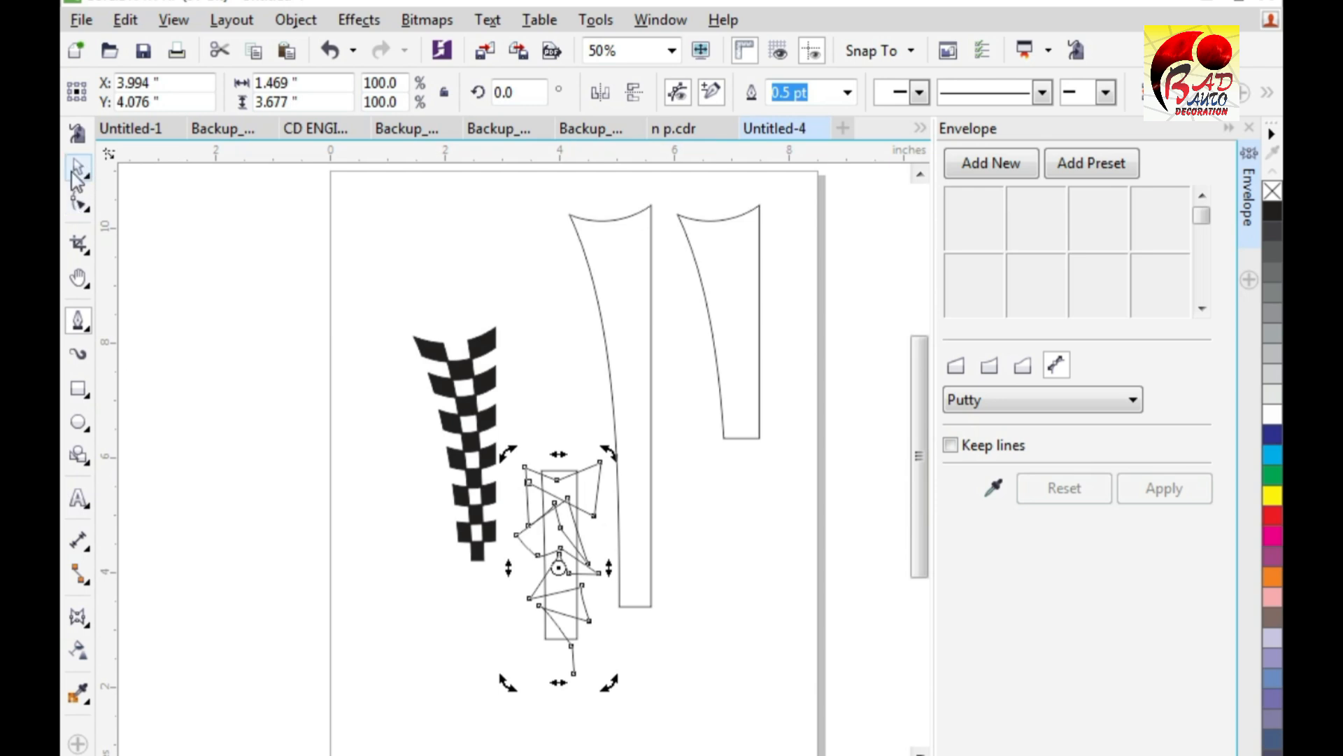
Step: Apply an outside contour to the zigzag line with one step and a 0.02-inch offset
click(77, 616)
click(143, 640)
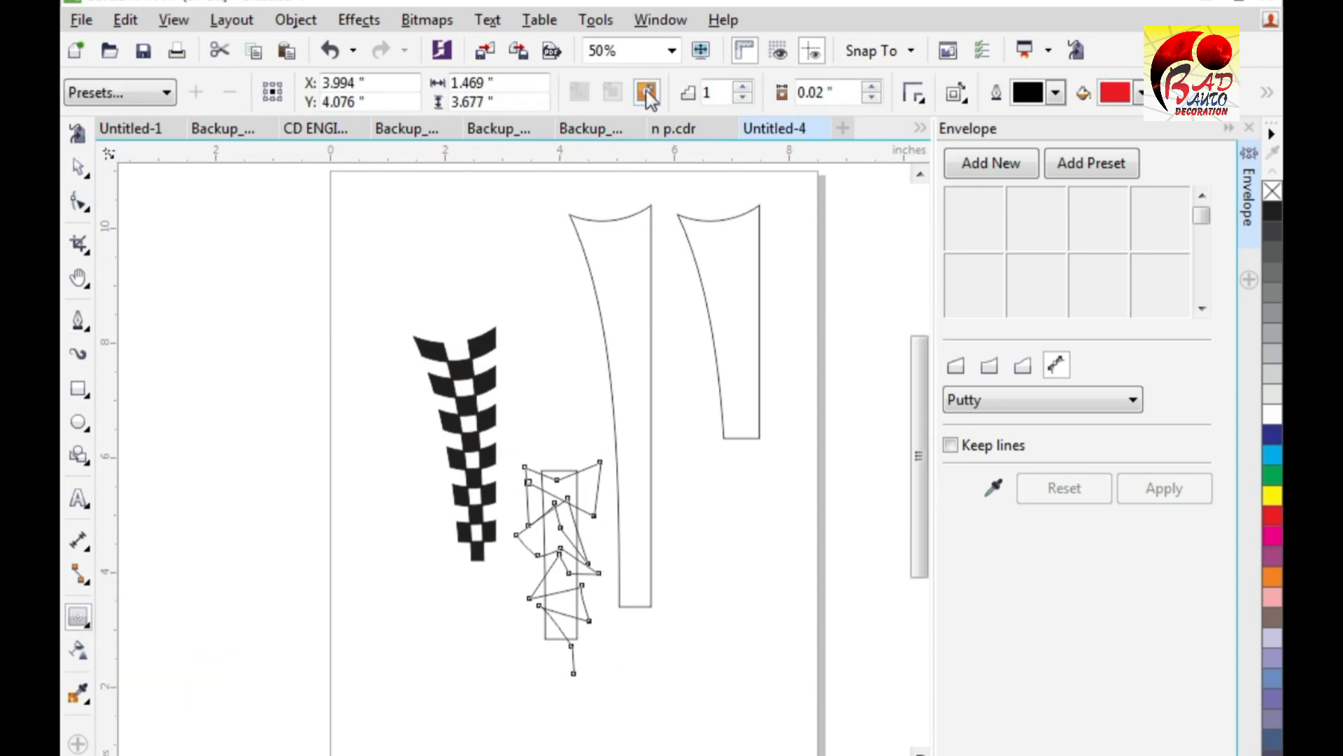
click(647, 92)
scroll(464, 635, up, 2)
scroll(354, 653, up, 1)
scroll(384, 695, down, 1)
scroll(385, 696, up, 1)
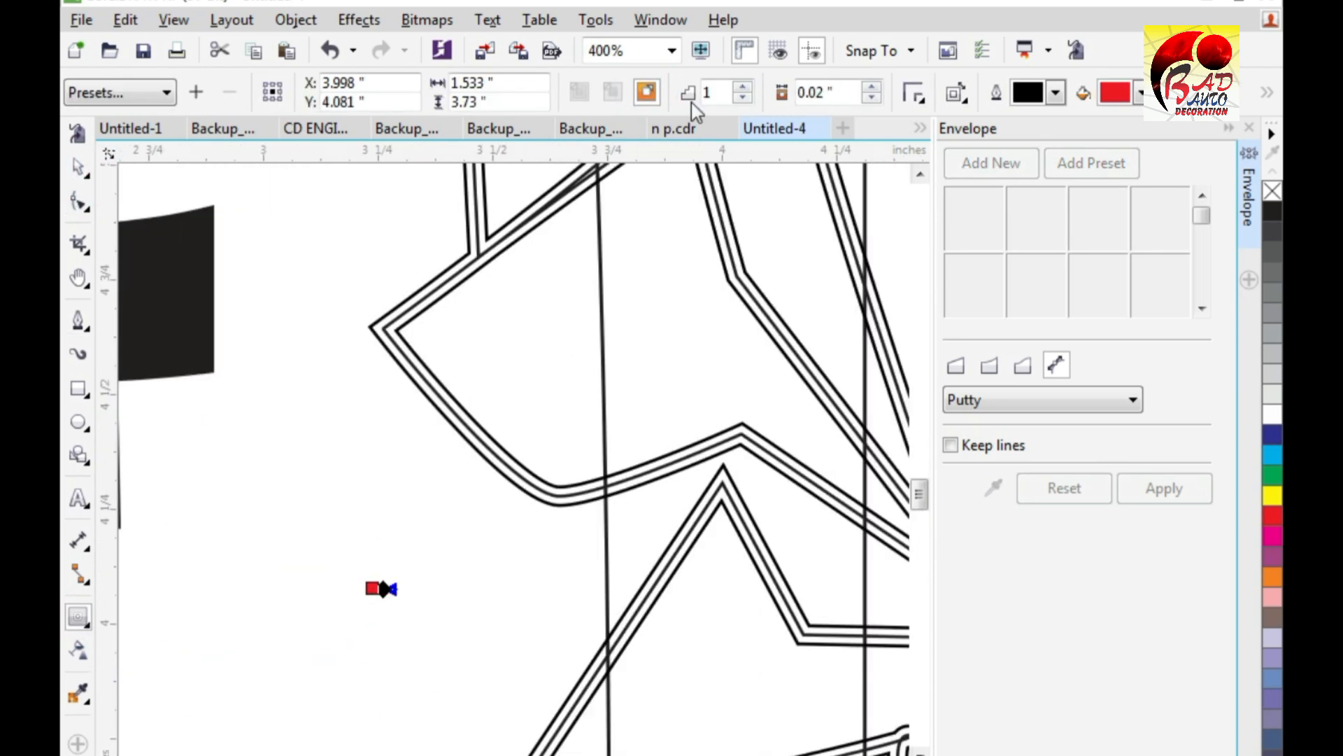
Step: Raise the contour steps to 4, bring them back to 1, and set the contour offset to 0.01 inches
click(745, 88)
click(744, 89)
click(744, 88)
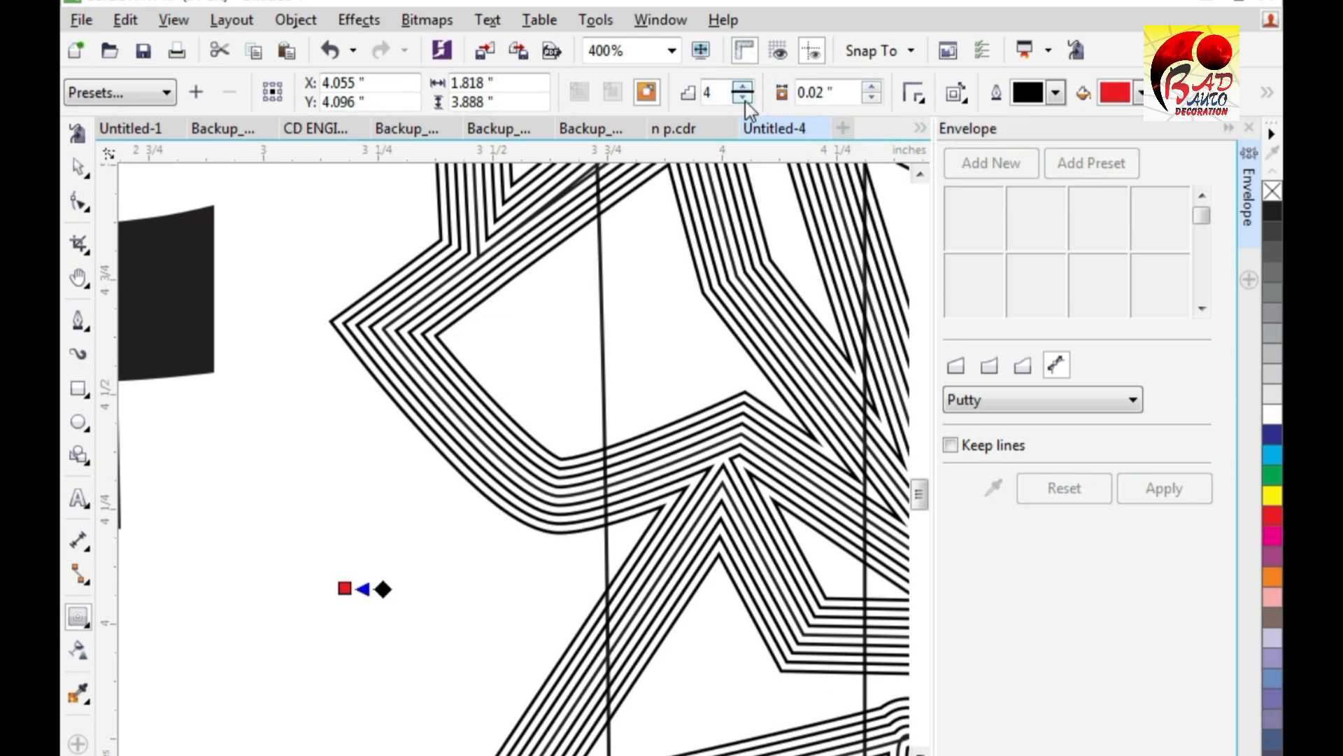
click(746, 101)
click(746, 100)
click(746, 101)
click(871, 100)
scroll(525, 522, down, 2)
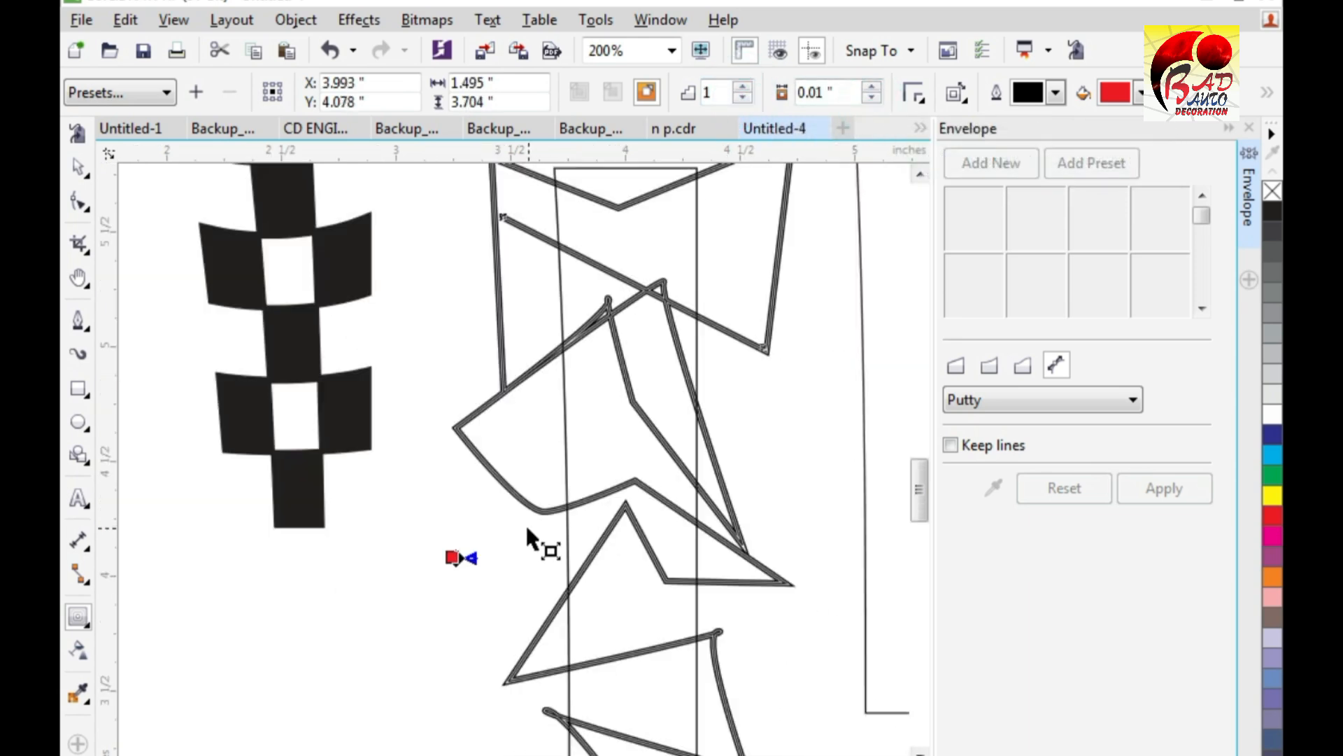
Step: Break the contour apart from the zigzag line and delete the original center line
click(295, 20)
click(420, 378)
click(78, 167)
click(291, 509)
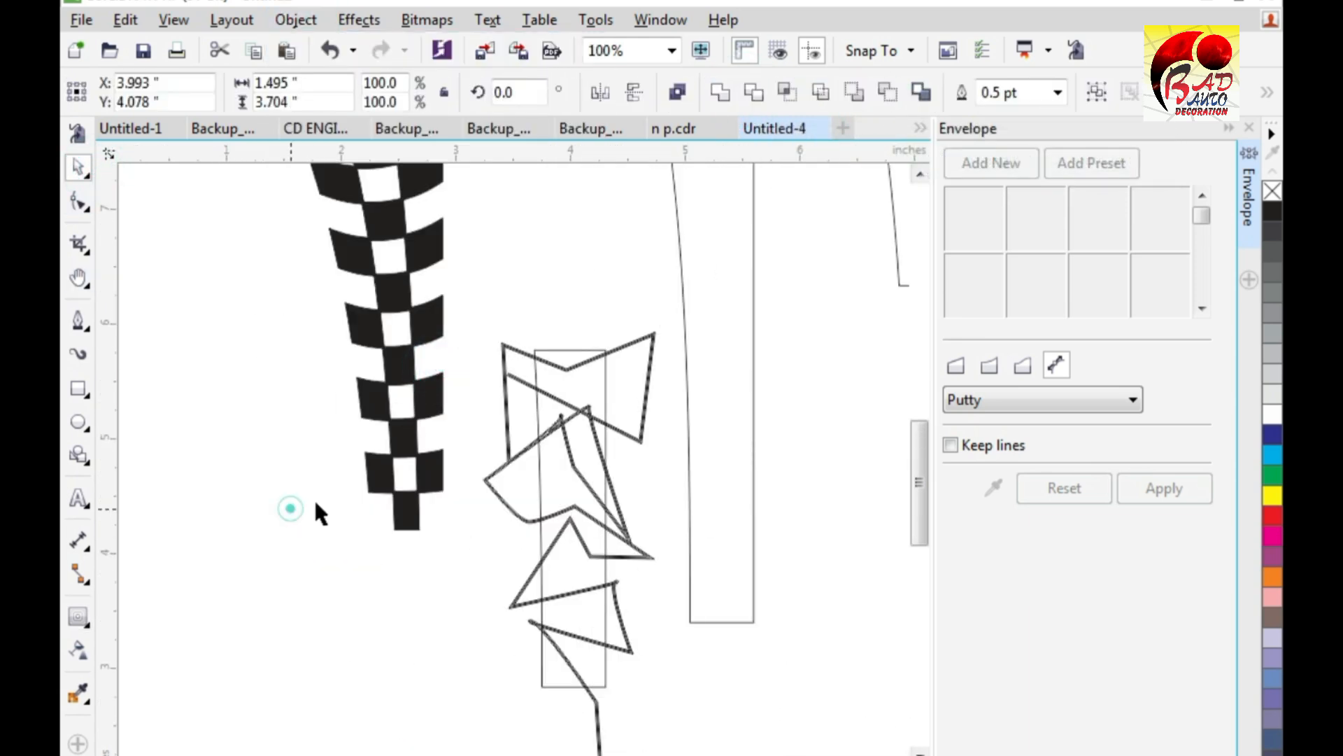
scroll(558, 375, up, 3)
click(594, 294)
scroll(536, 362, down, 3)
key(Delete)
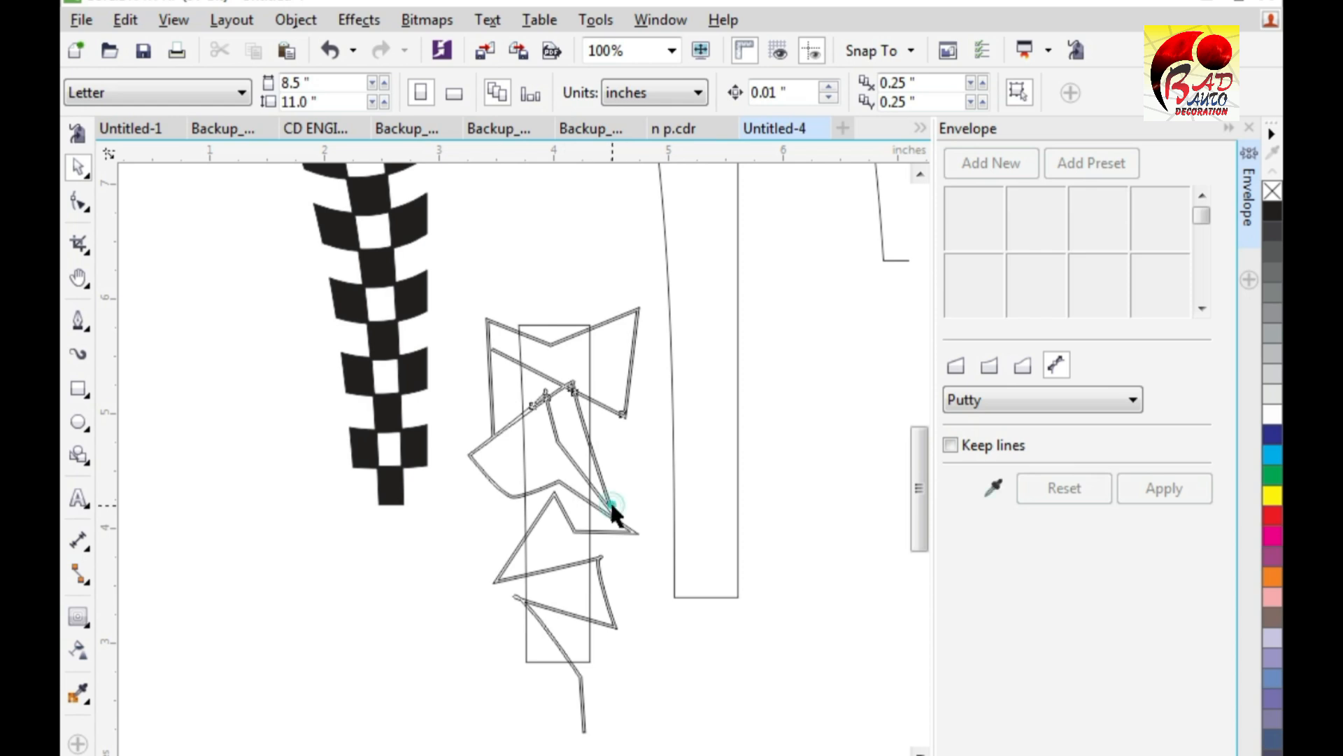
Step: Trim the unfilled lower piece with the zigzag contour shape, and delete the contour shape
click(610, 500)
scroll(526, 657, up, 1)
shift+click(522, 667)
scroll(522, 667, down, 2)
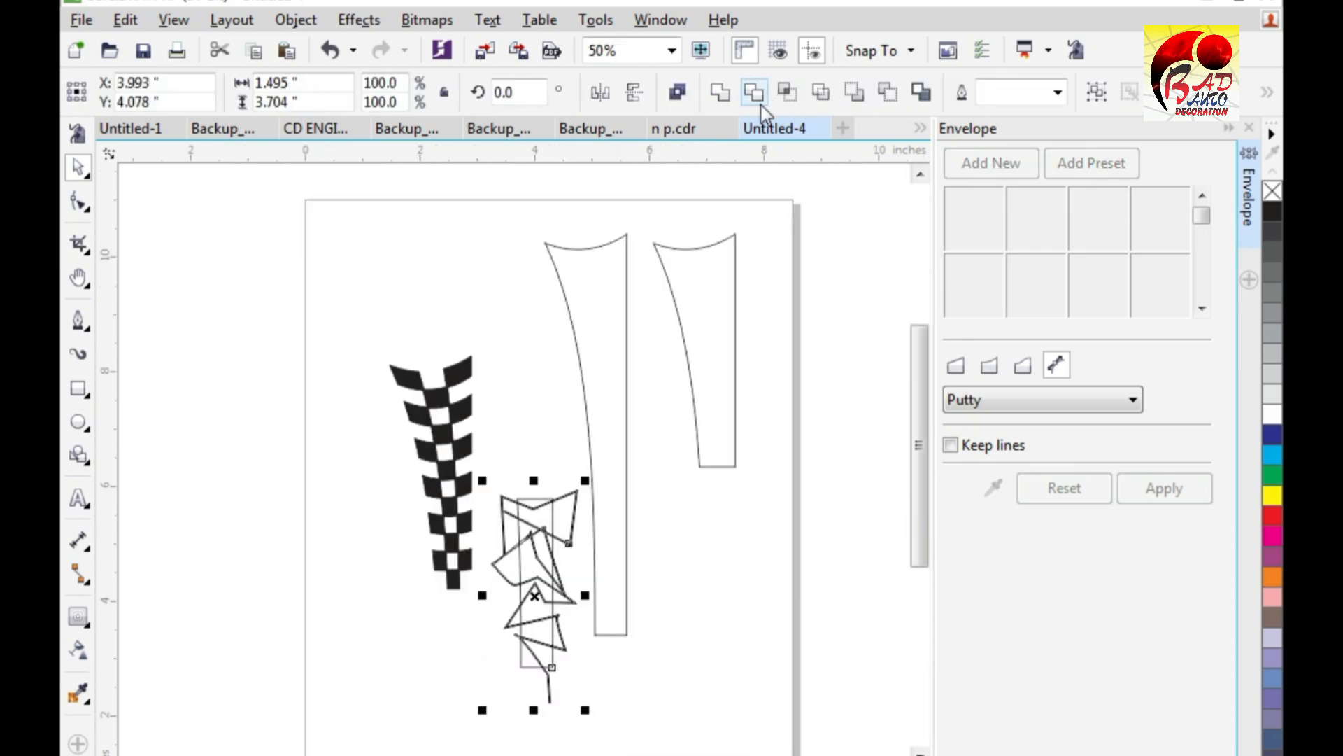
click(772, 93)
click(511, 718)
click(533, 661)
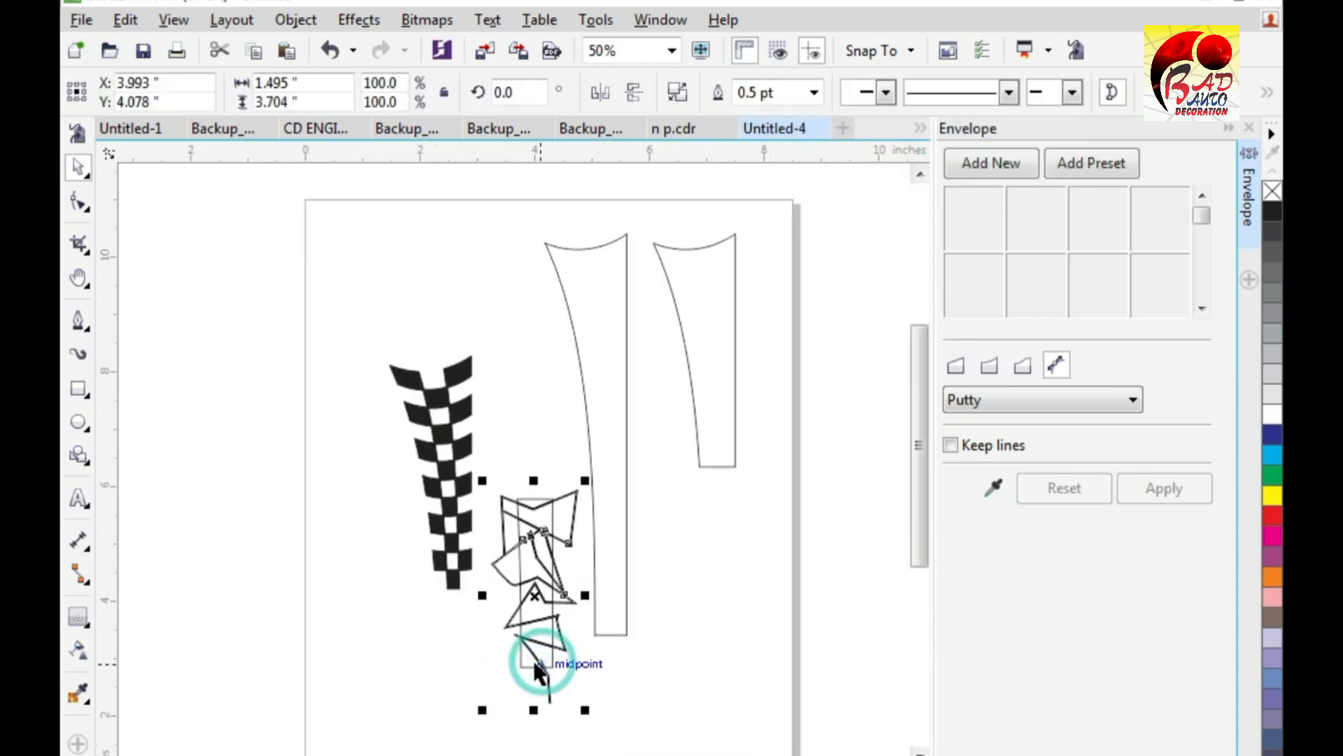
key(Delete)
scroll(536, 655, up, 1)
scroll(560, 554, down, 1)
Step: Fill the trimmed cracked piece with red
drag(507, 420, 568, 557)
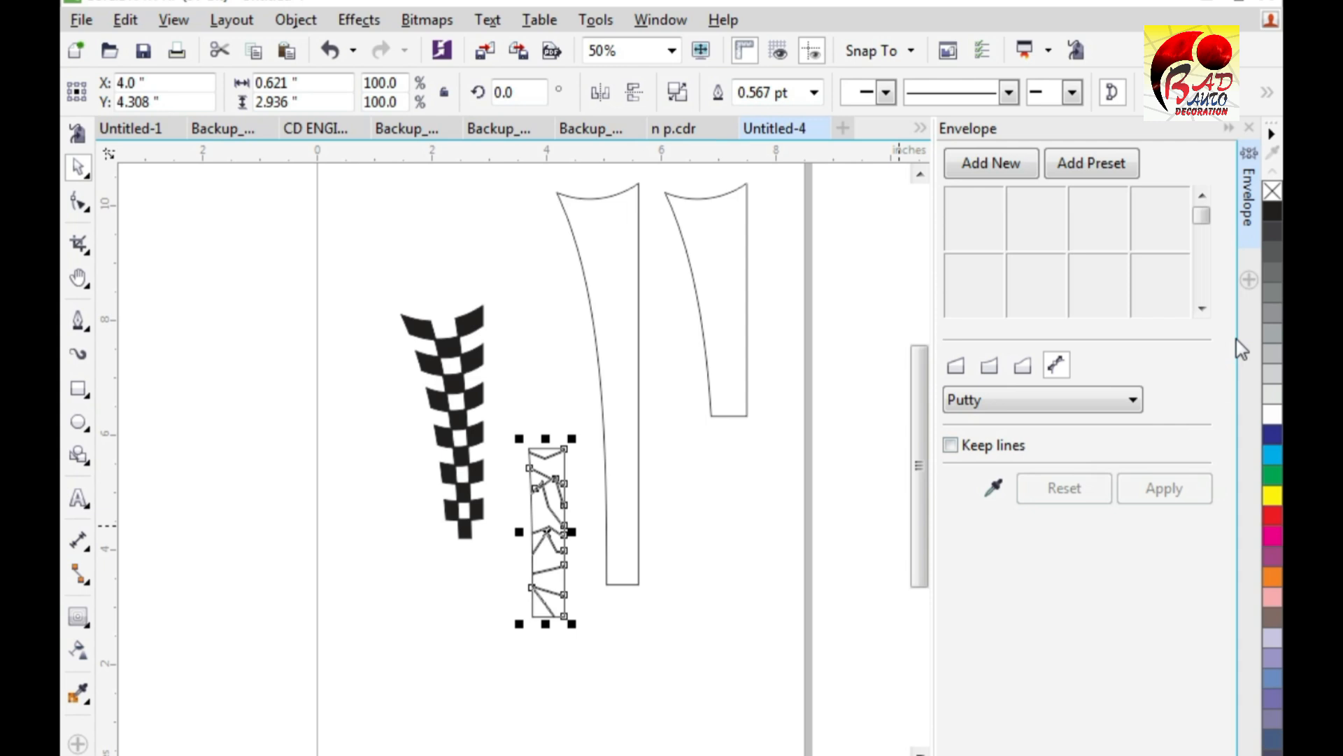
click(1272, 497)
click(1271, 520)
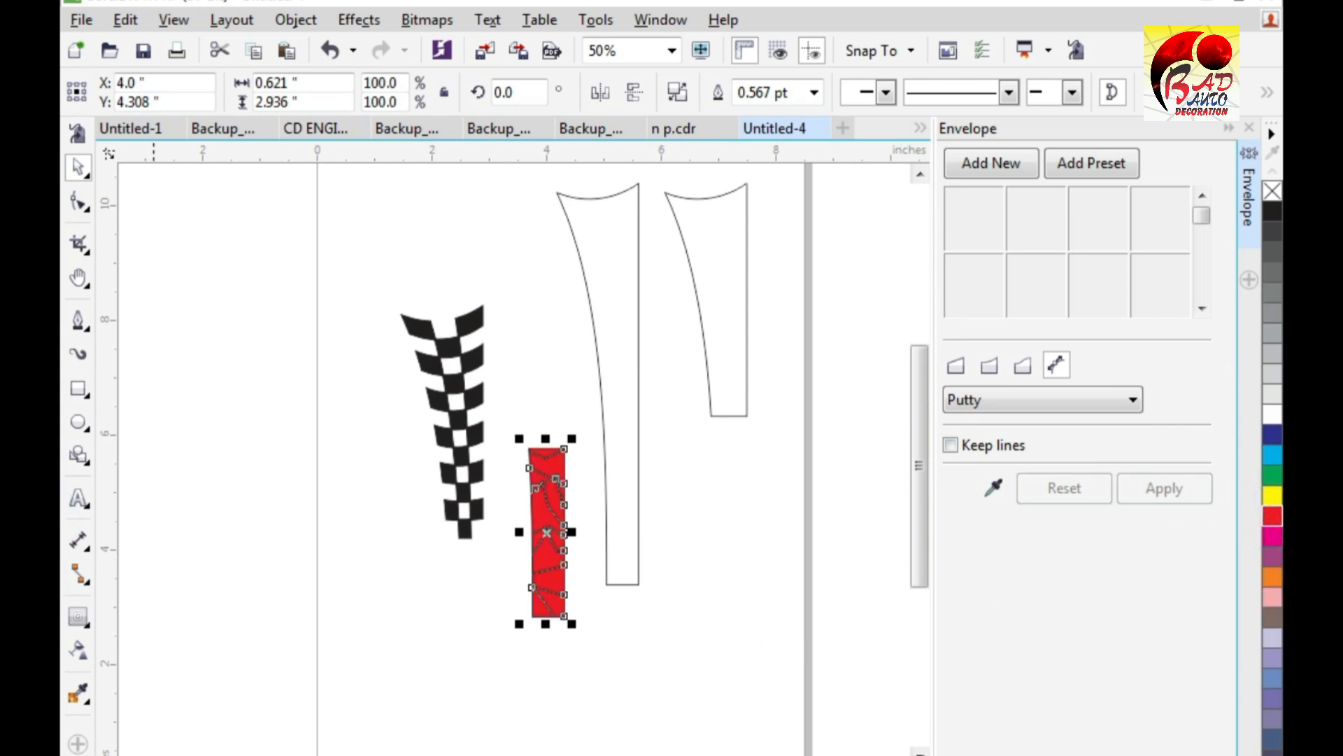
Step: Align the red cracked piece with the bottom and right edges of the tall curved outline
shift+click(623, 584)
key(c)
key(n)
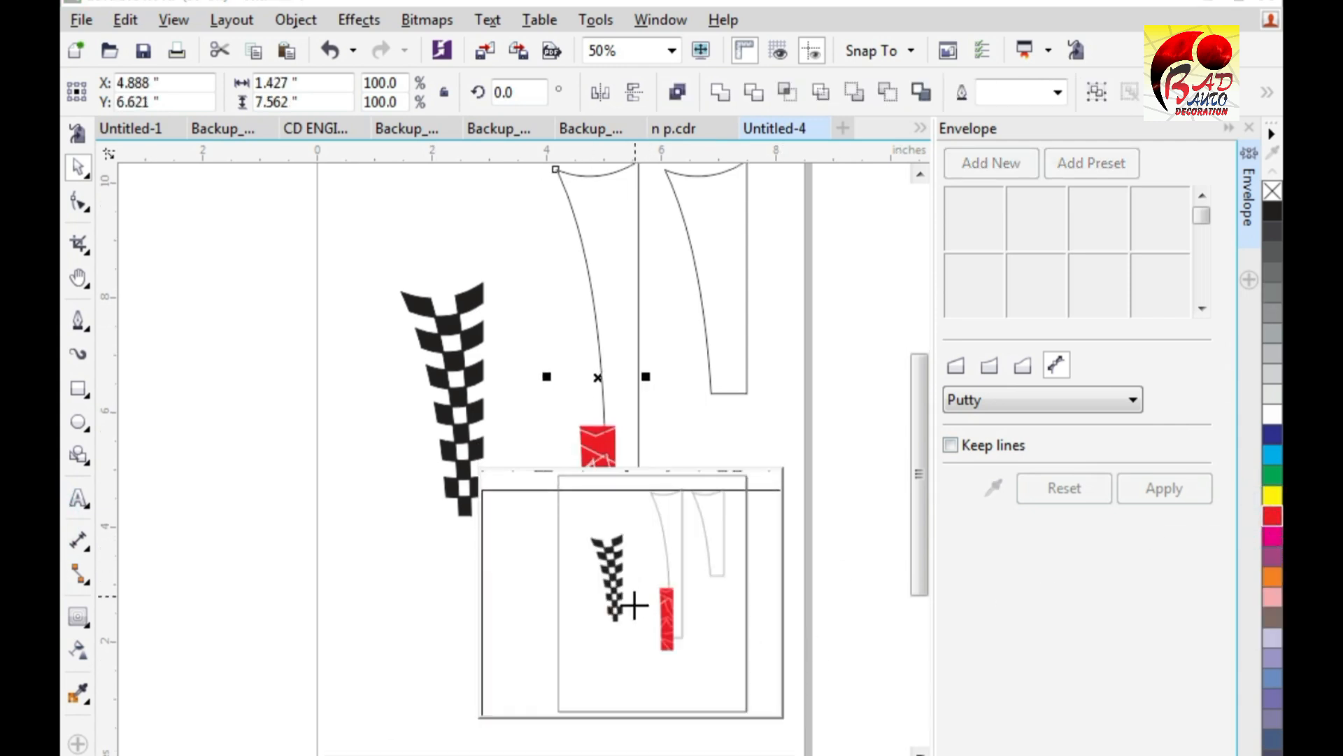
click(633, 606)
click(599, 570)
shift+click(639, 561)
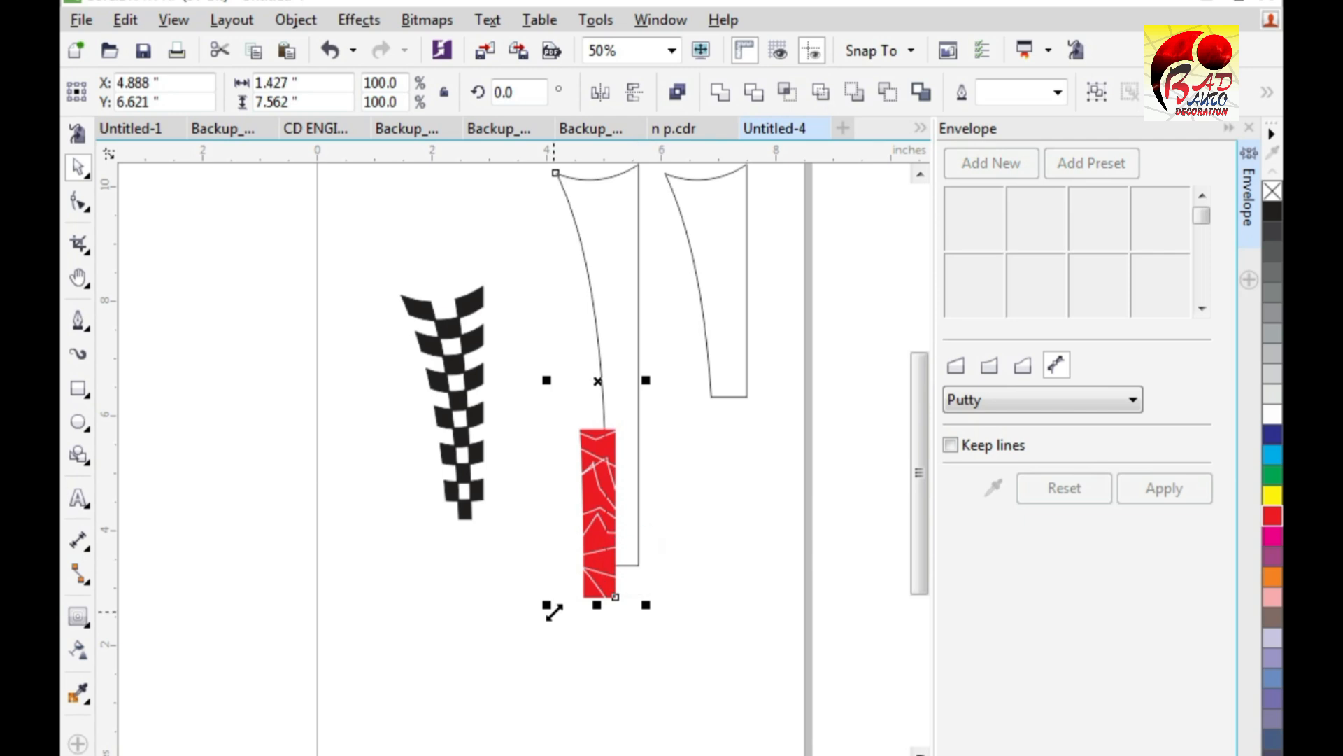
key(b)
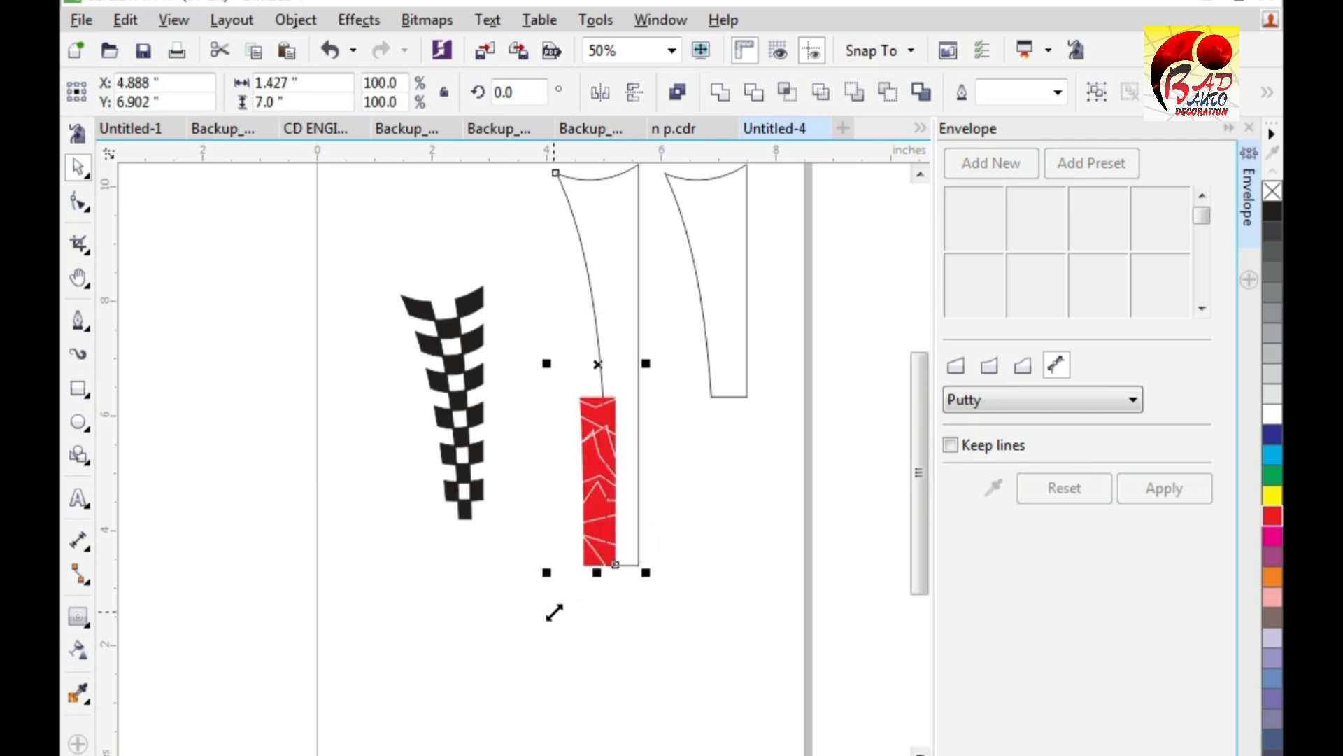
key(l)
key(r)
click(592, 625)
Step: Align the checkered strip with the top and right edges of the tall curved outline
scroll(533, 628, down, 1)
scroll(548, 494, up, 1)
click(459, 552)
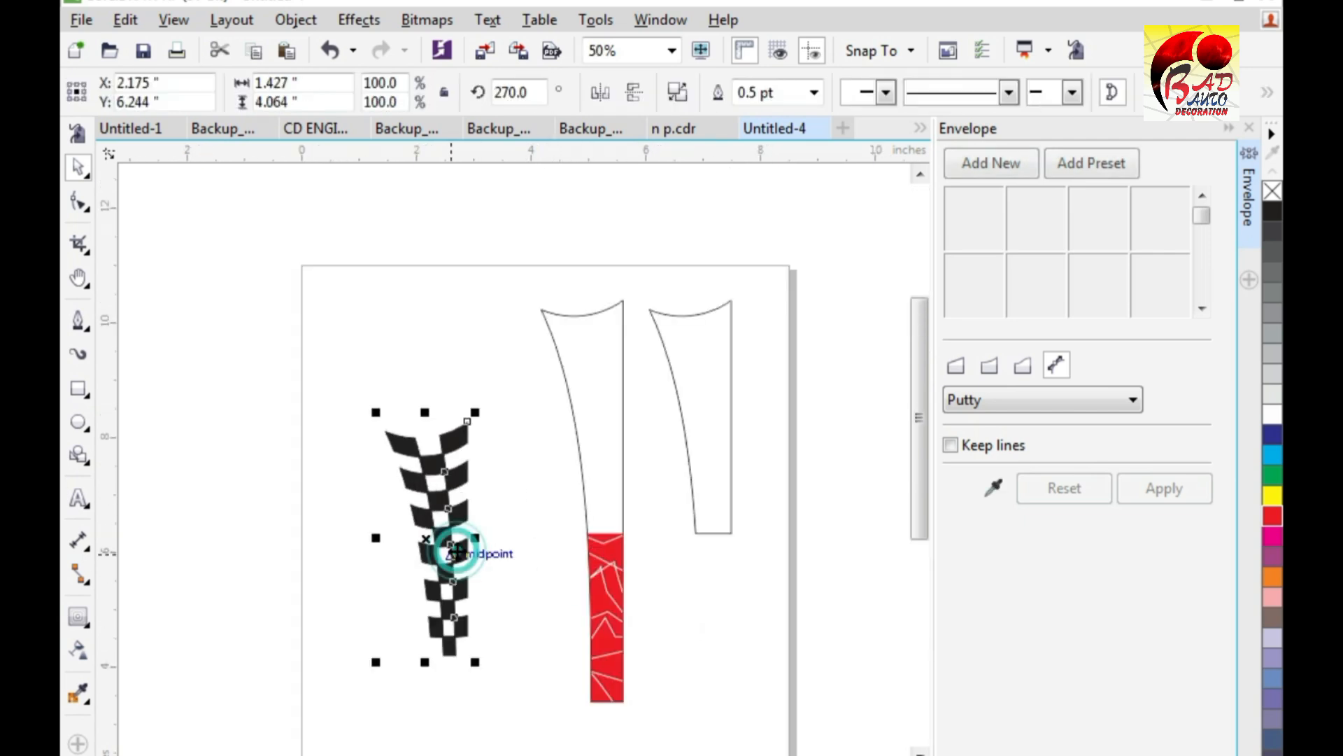
shift+click(621, 392)
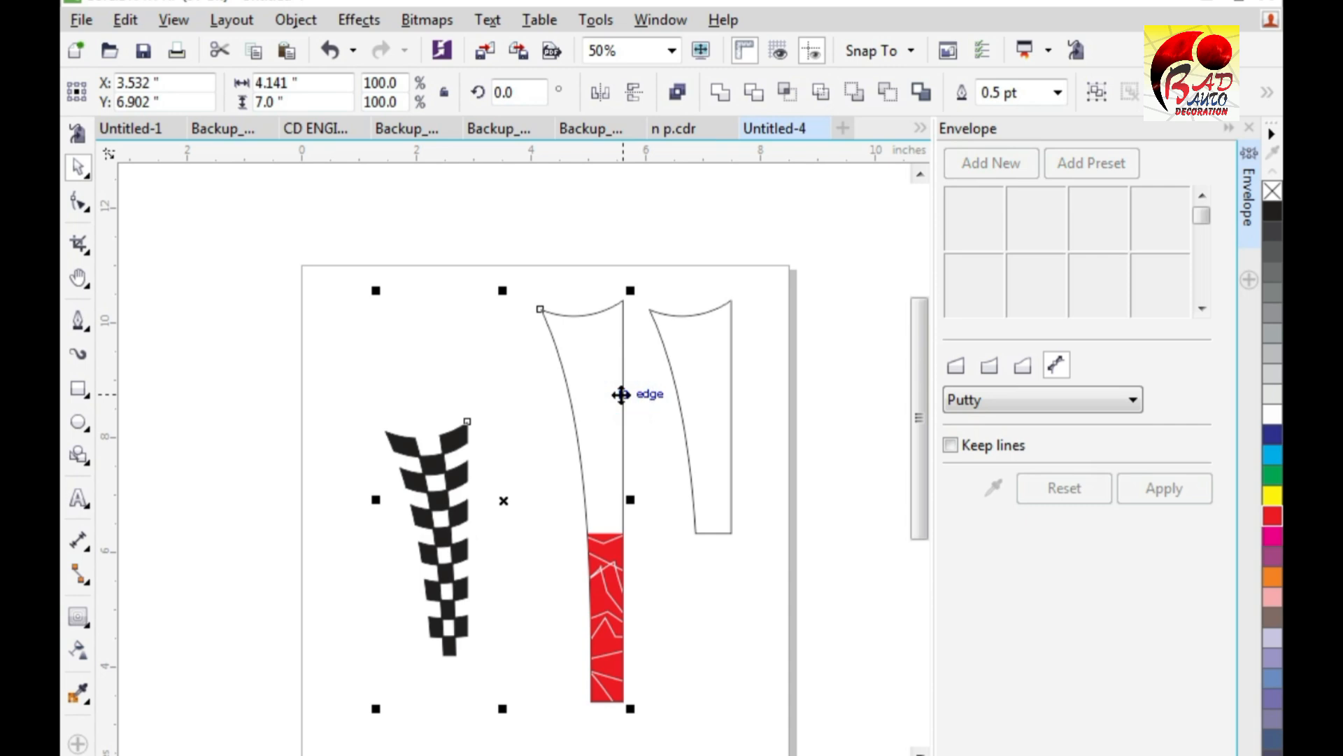
key(t)
key(r)
click(530, 446)
Step: Delete the tall curved outline around the graphic and the shorter spare outline beside it
click(585, 316)
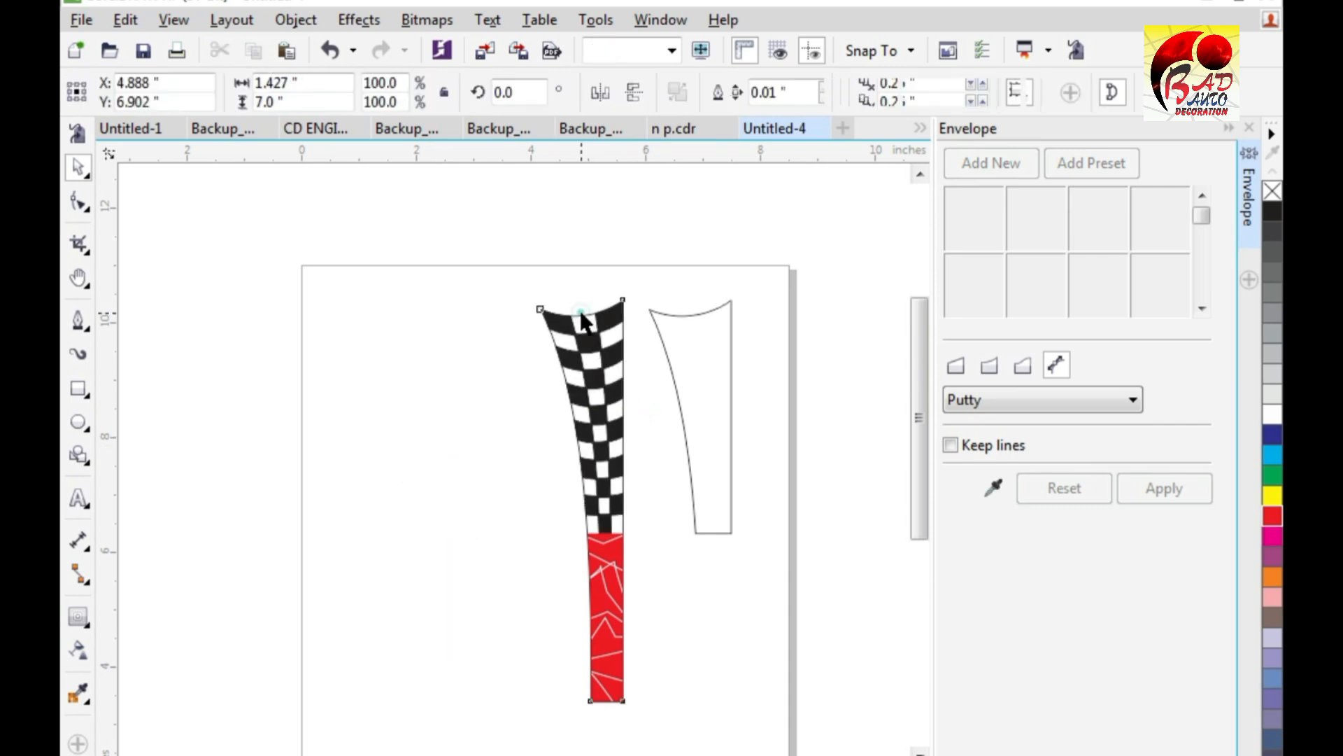
key(Delete)
click(676, 357)
key(Delete)
Step: Draw a rectangle beside the graphic, set it to 1.6 by 7.6 inches, and fill it with black
click(79, 389)
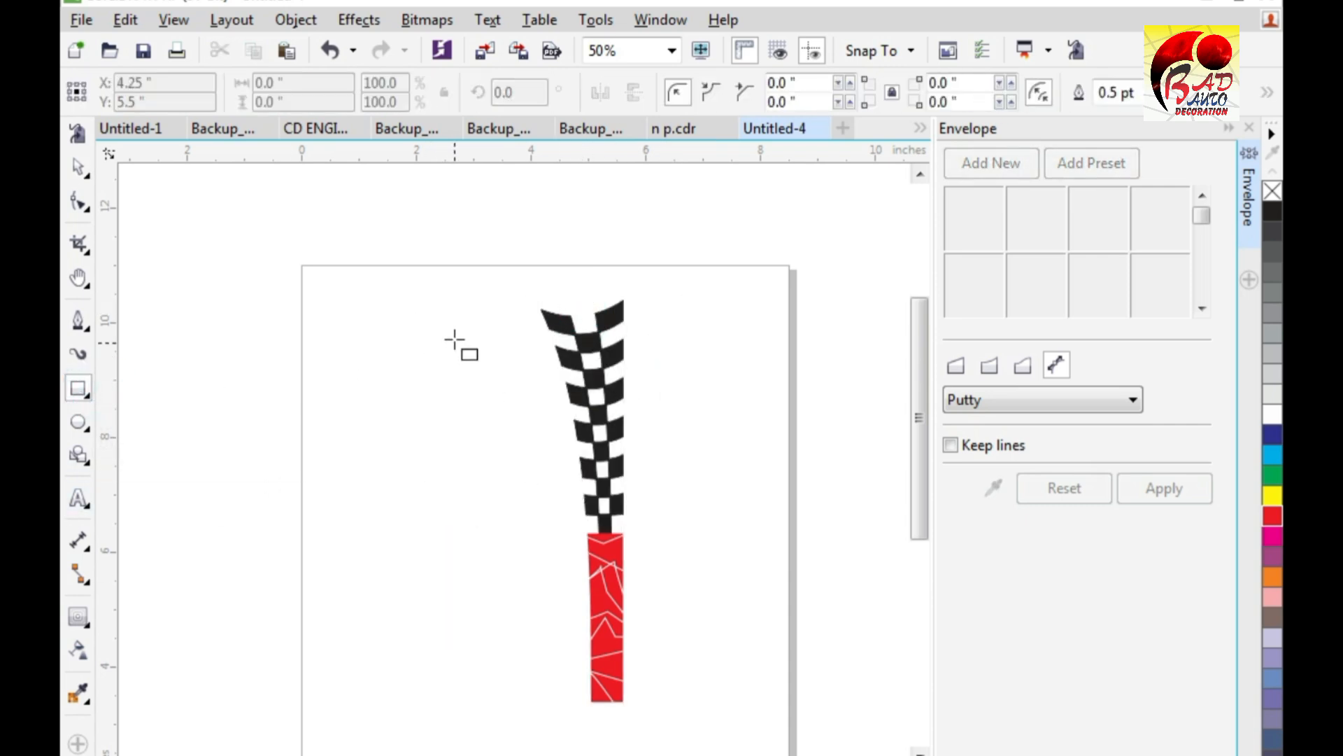
mouse_move(447, 301)
mouse_down()
mouse_move(525, 578)
mouse_move(531, 705)
mouse_up()
click(327, 84)
double_click(327, 85)
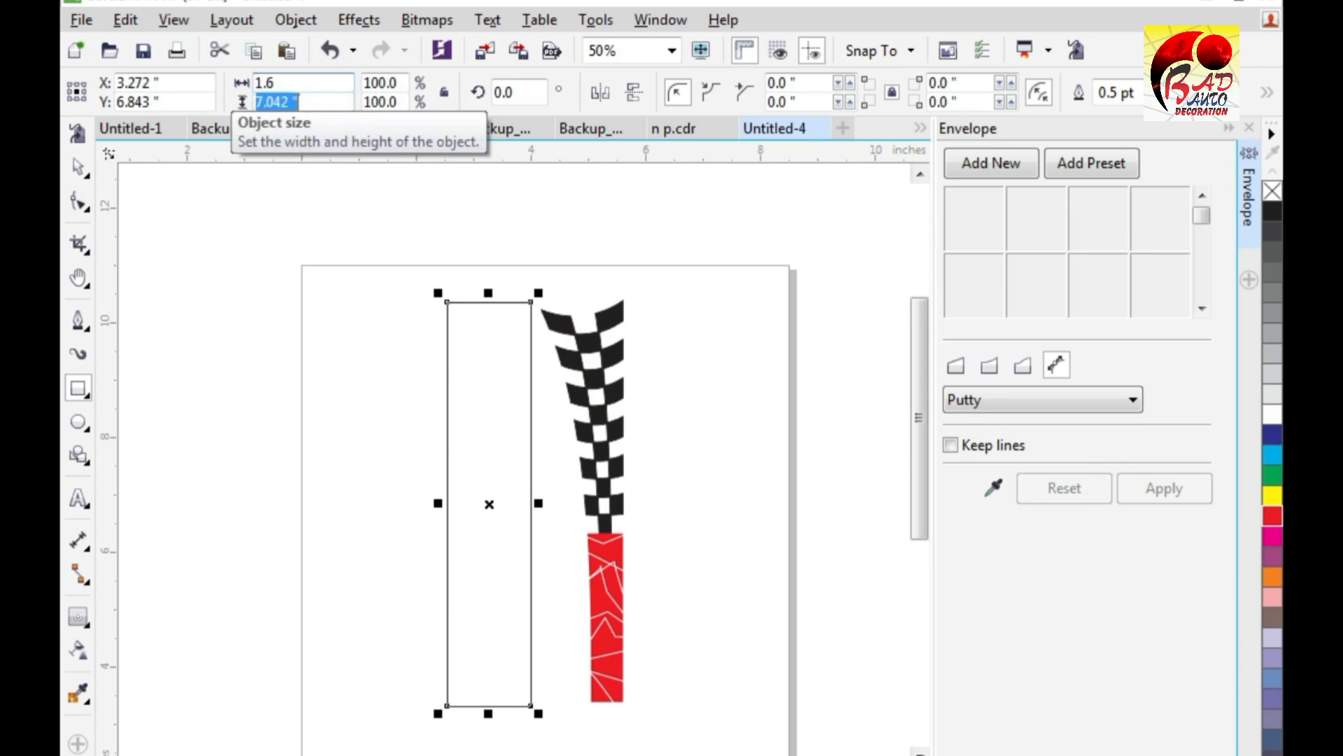
text(7.6)
key(Return)
click(1272, 211)
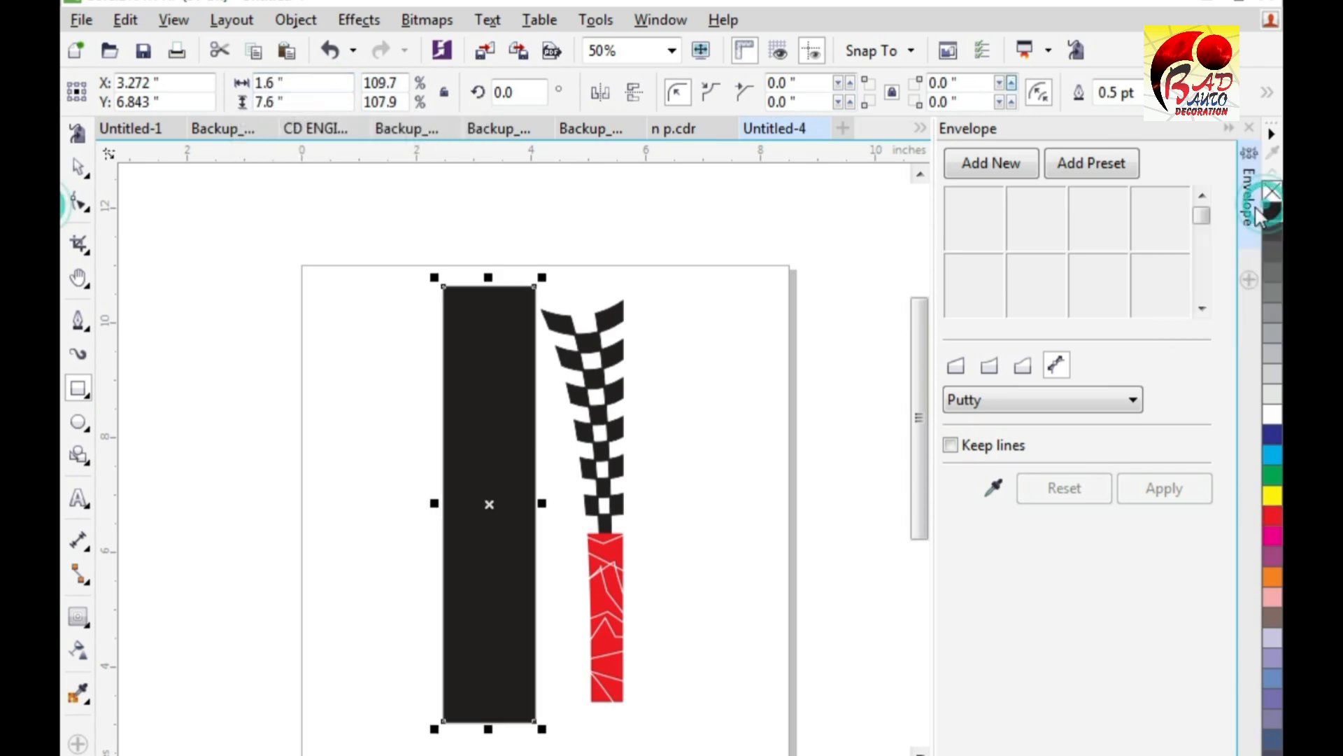
Step: Fill the dark squares of the checkered strip with white
click(75, 169)
click(643, 378)
click(617, 389)
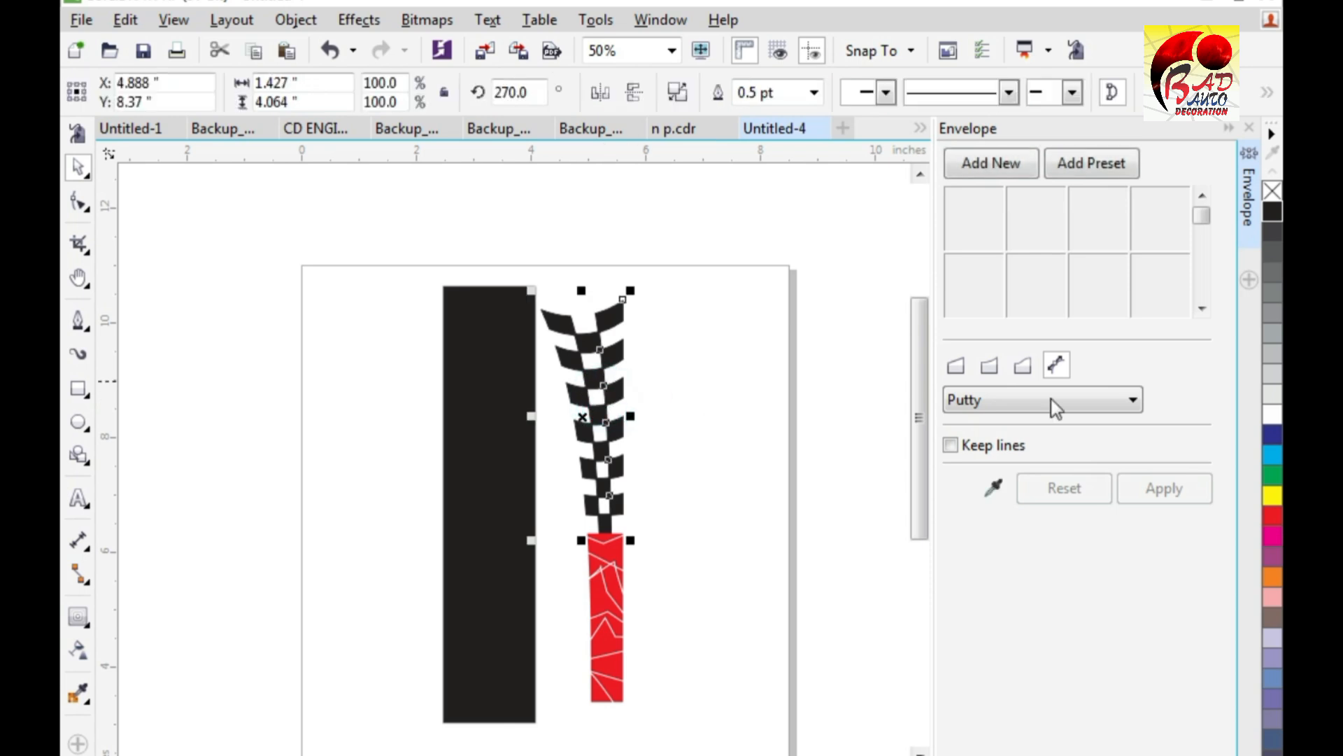
click(1272, 434)
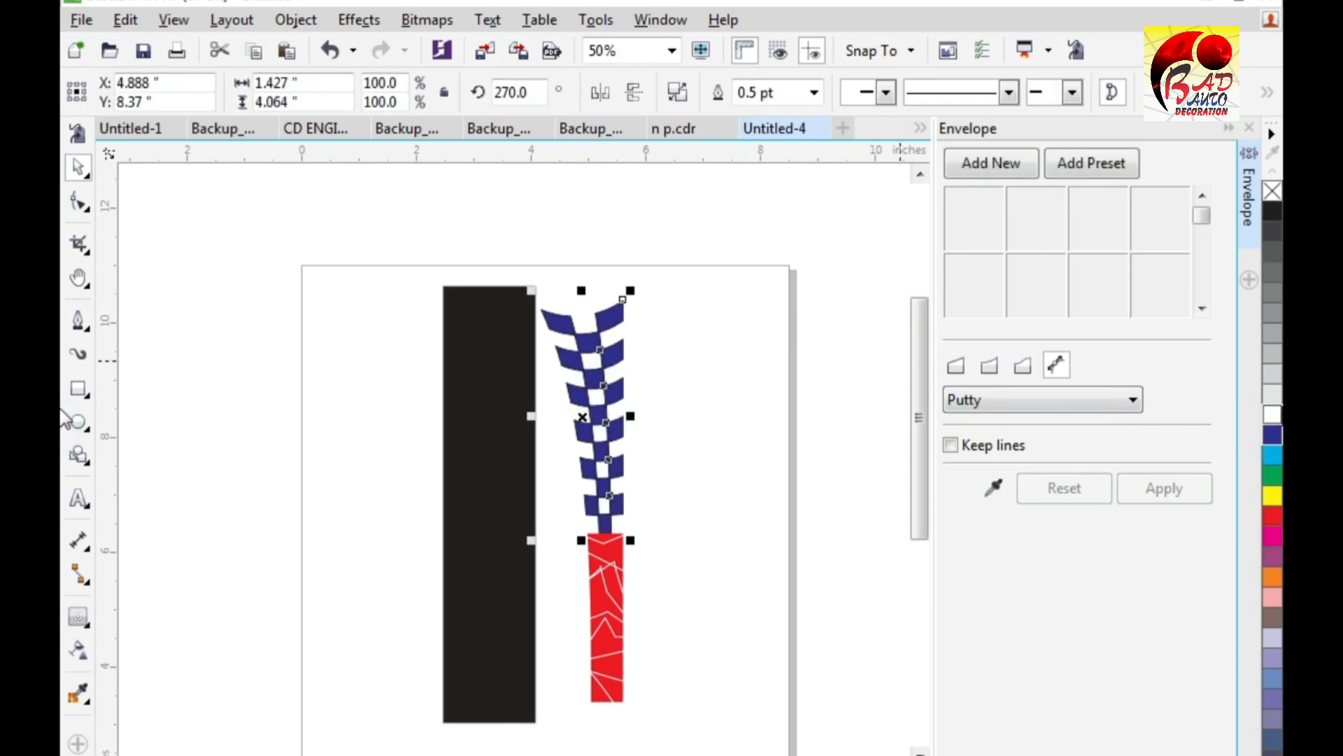
click(1272, 416)
Step: Group the strip with the red piece, align the group vertically centered at the black rectangle's right edge, and send the rectangle to the back
drag(746, 301, 448, 754)
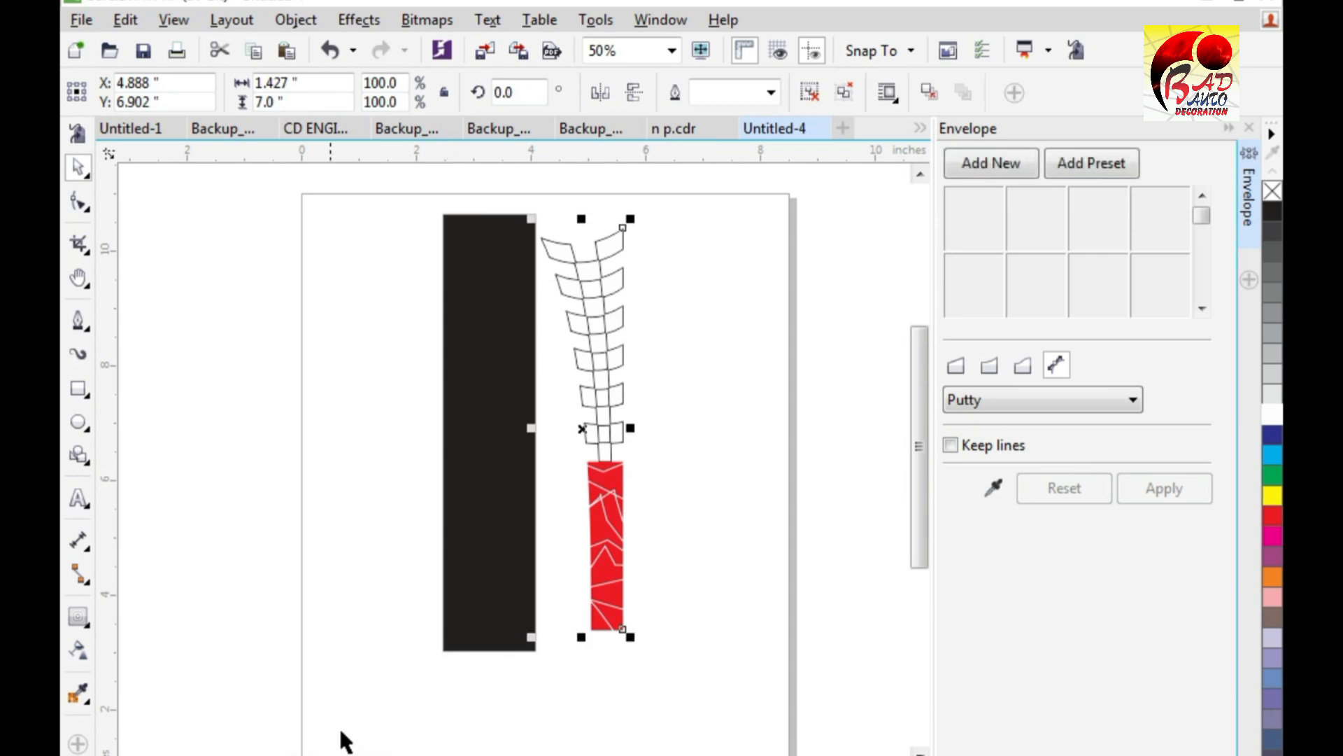
shift+click(455, 598)
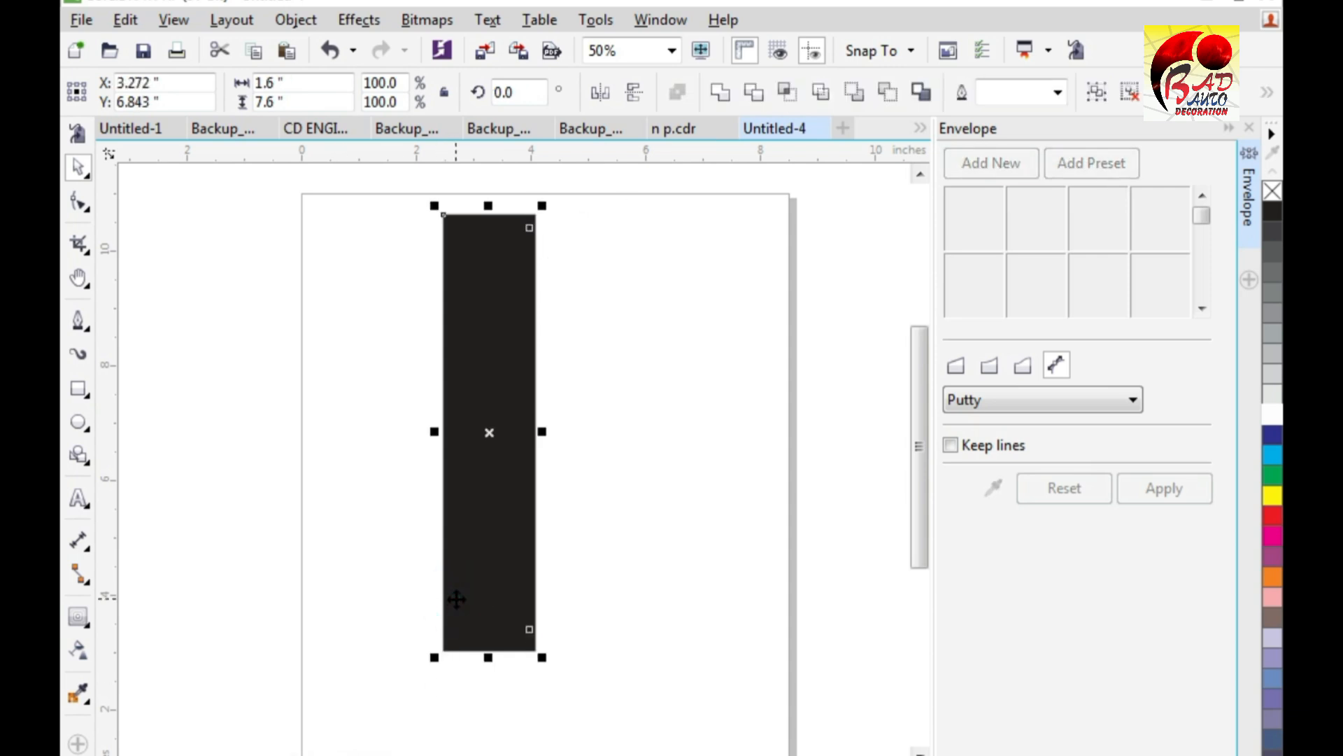
click(482, 624)
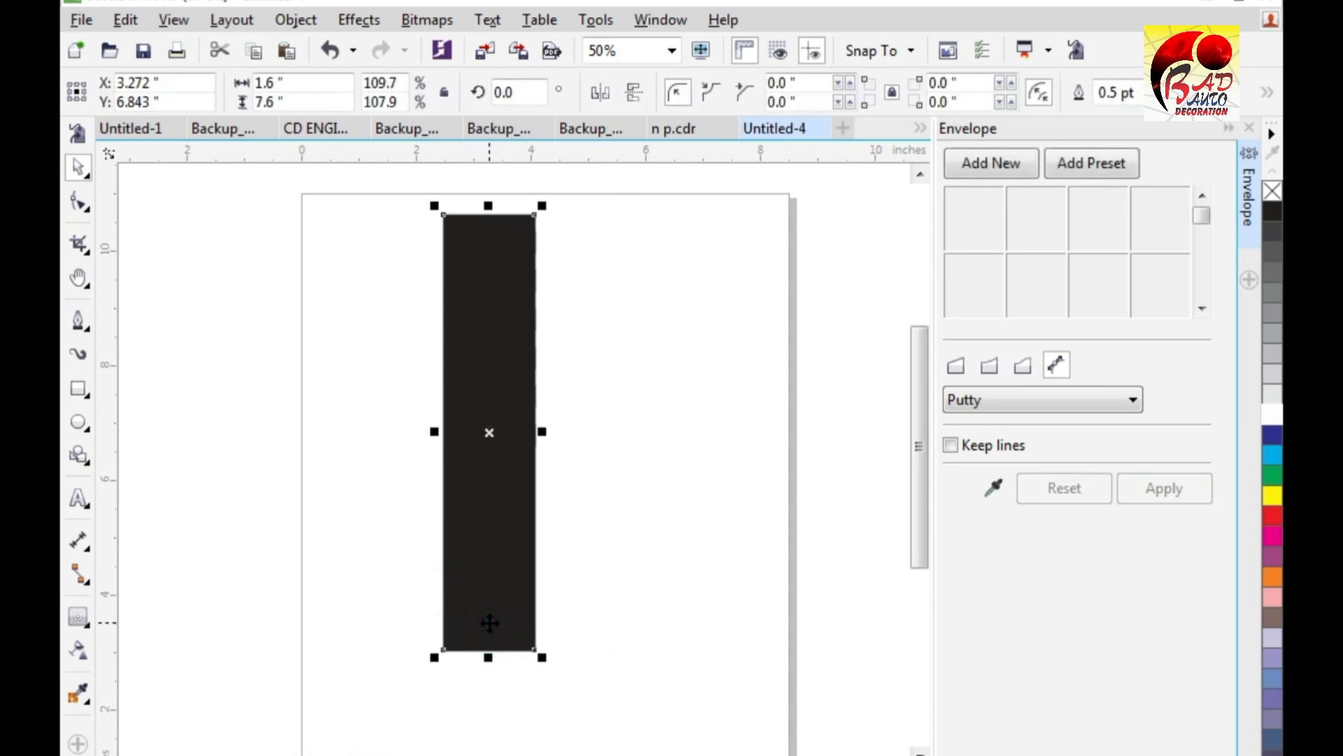
key(shift+Page_Down)
click(779, 443)
Step: Nudge the grouped graphic left, away from the black rectangle's right edge, to a horizontal position of about 3.03 inches
scroll(535, 460, up, 1)
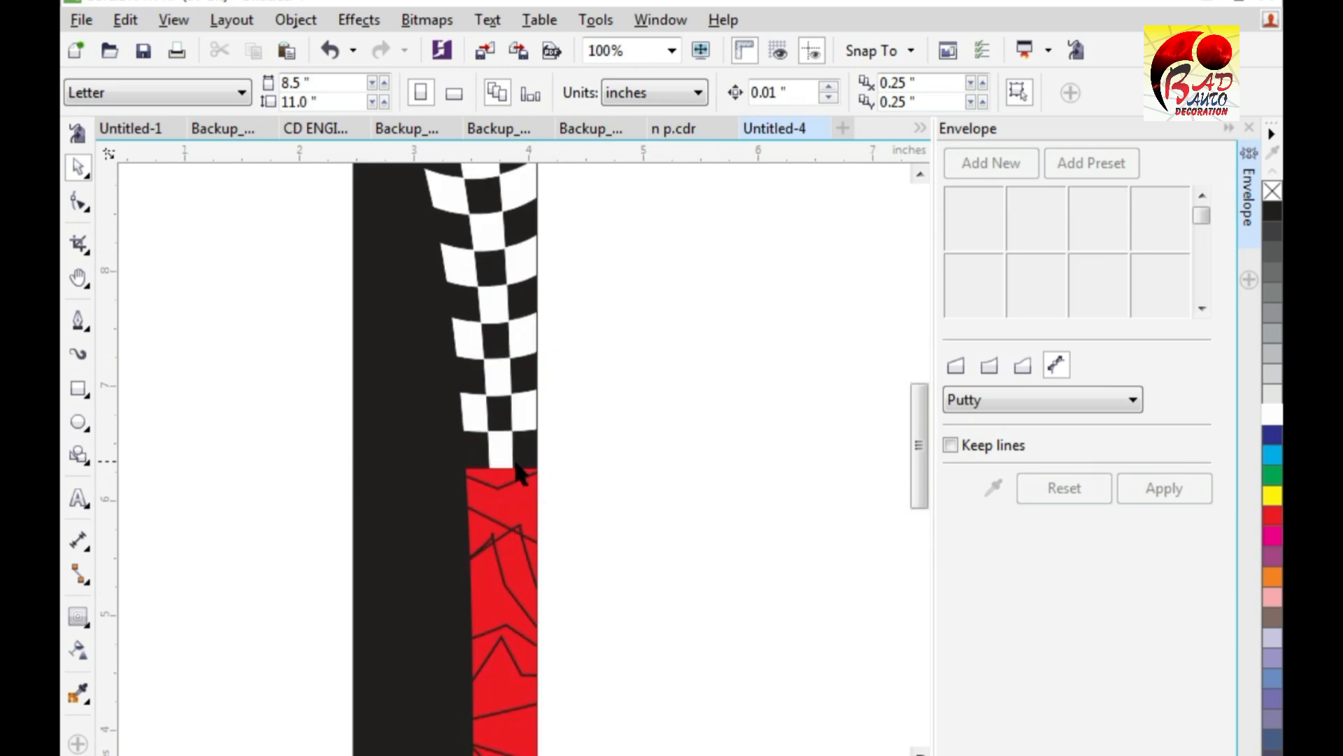
click(509, 470)
key(Left)
key(Left)
key(Left)
key(Left)
key(Left)
key(Left)
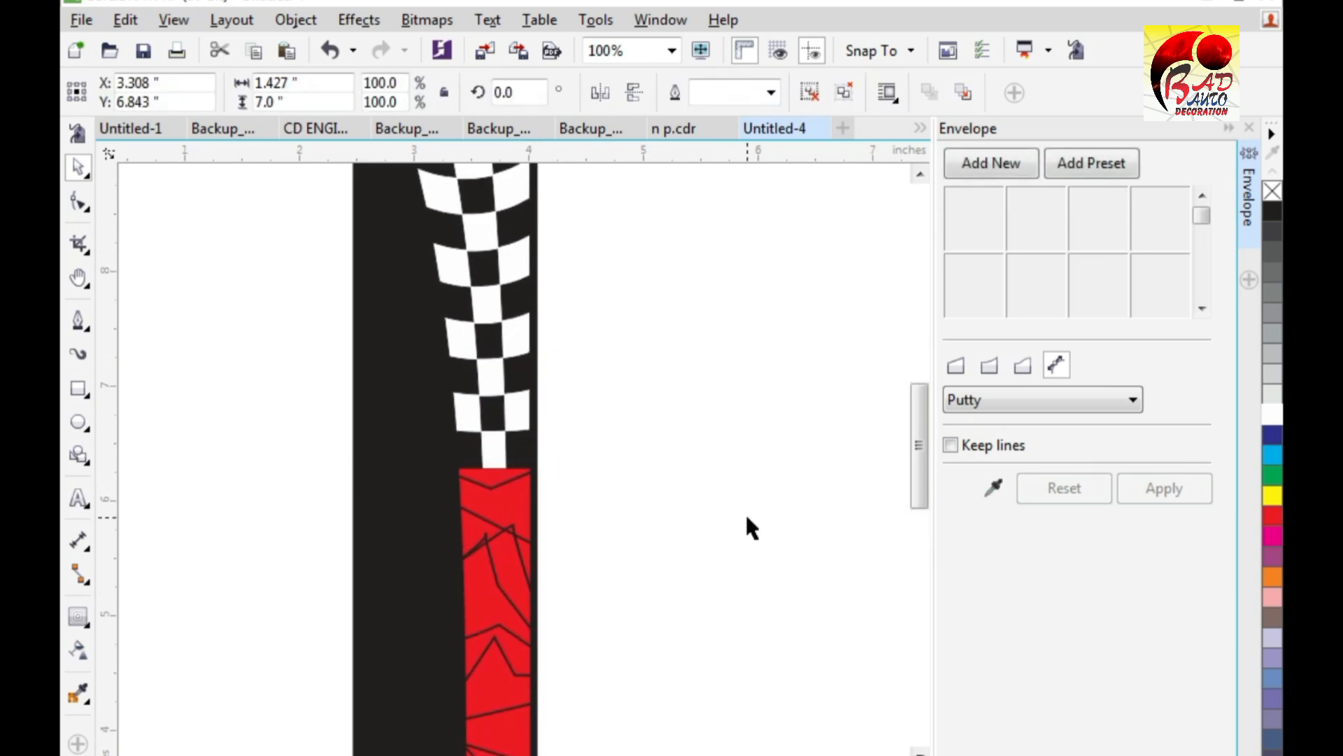
key(Left)
key(Left)
key(Left)
key(Left)
key(Left)
key(Left)
key(Left)
key(Left)
key(Left)
key(Left)
key(Left)
key(Left)
key(Left)
key(Left)
key(Left)
key(Left)
key(Left)
key(Left)
key(Left)
key(Left)
scroll(792, 522, down, 2)
scroll(670, 391, up, 2)
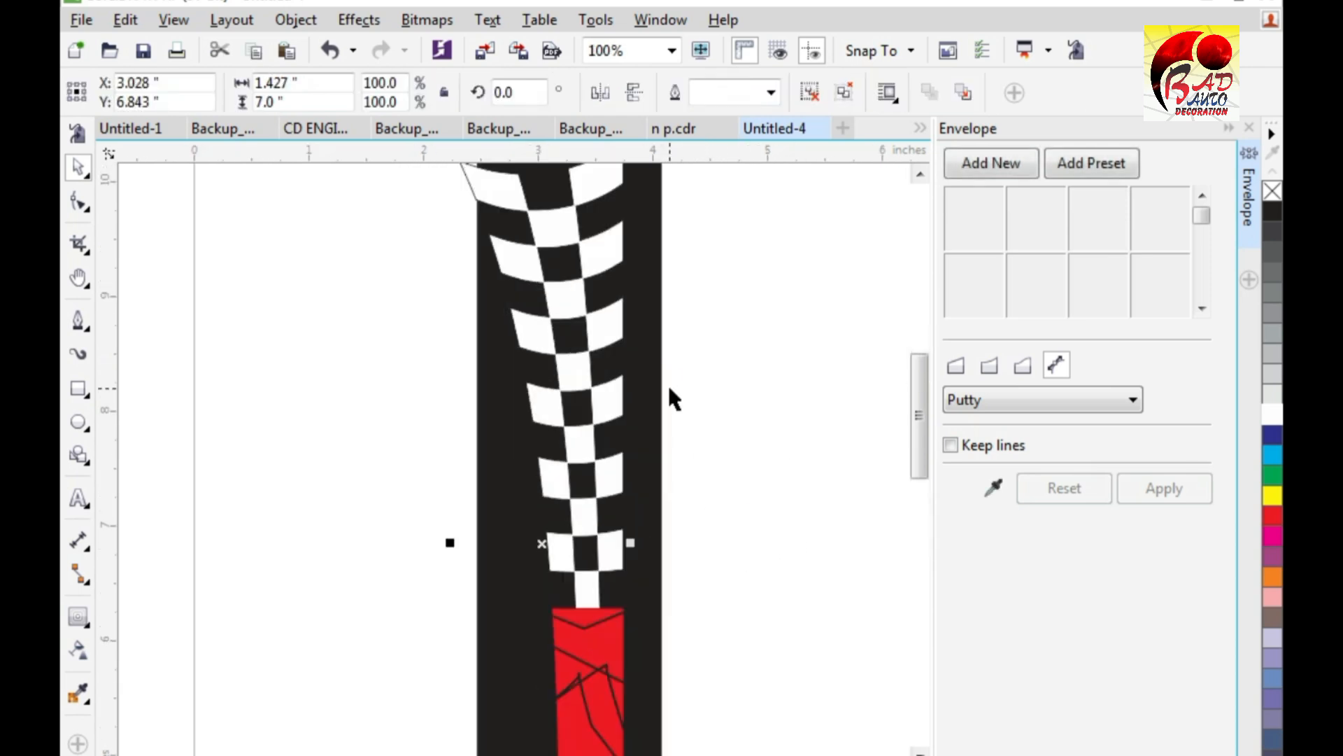
Step: Widen the black background rectangle about its center to about 2.06 inches
click(667, 392)
click(662, 414)
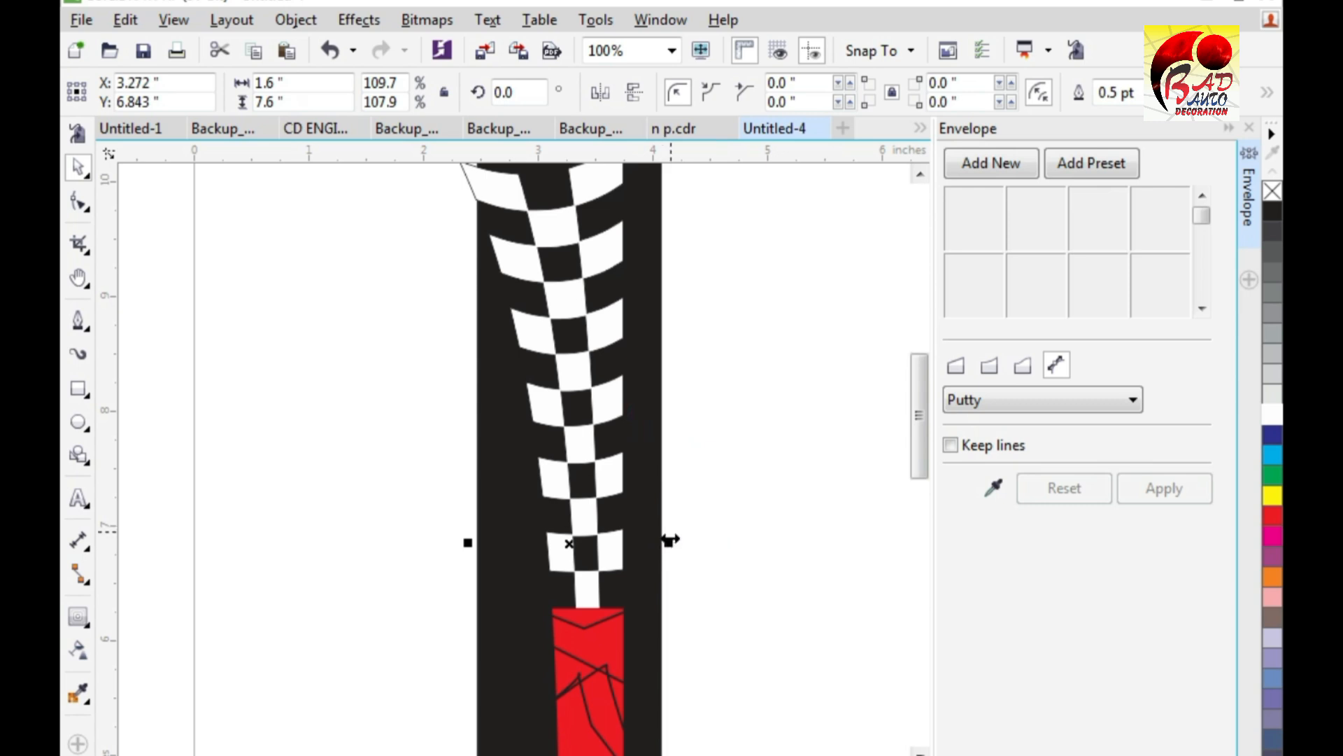
drag(670, 540, 691, 550)
scroll(633, 549, down, 1)
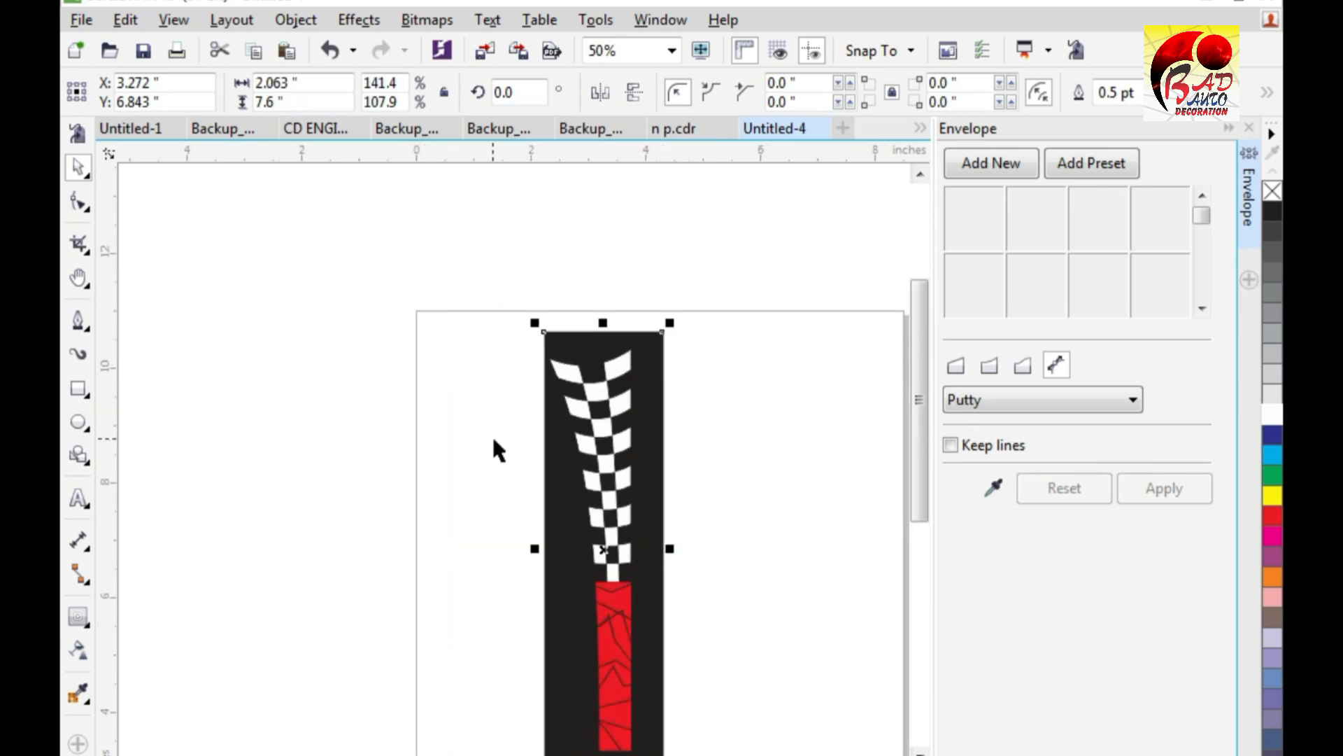
scroll(511, 483, down, 1)
scroll(546, 567, up, 1)
click(774, 584)
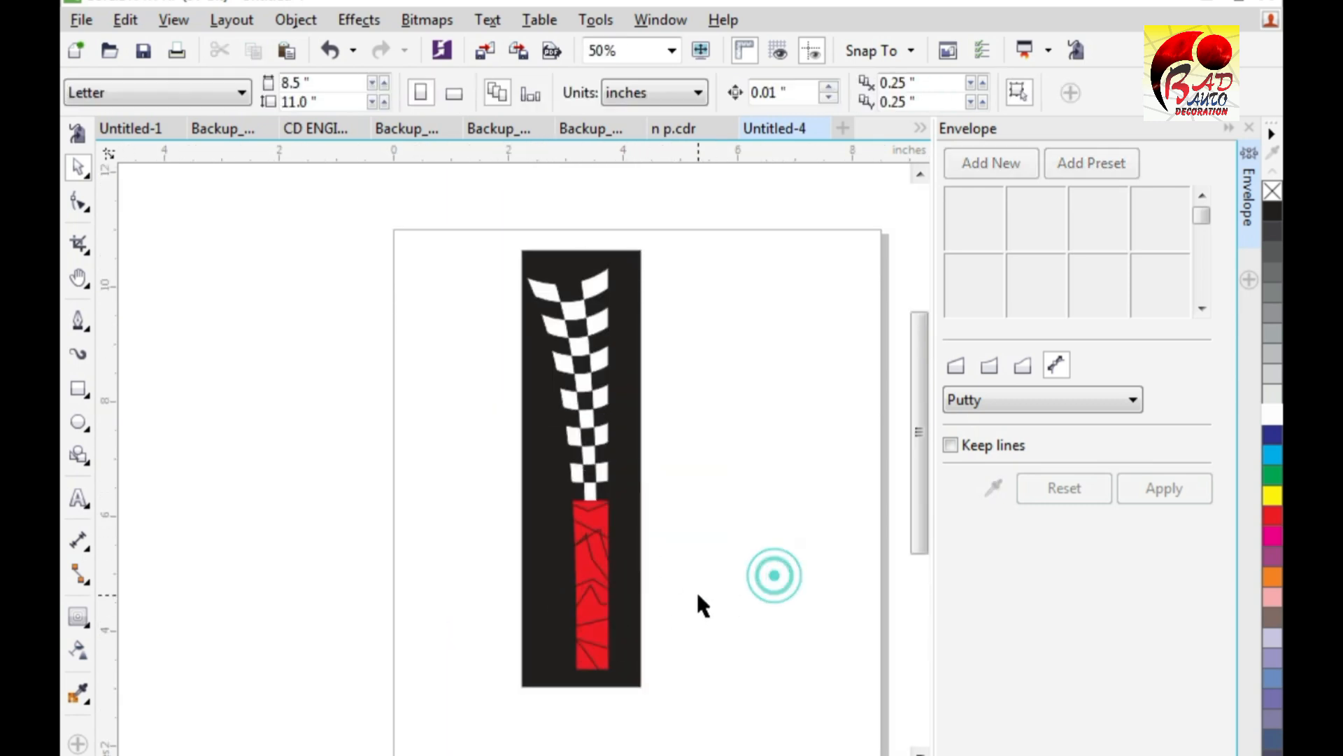
Step: Ungroup all objects in the graphic and fill the cracked lower piece with yellow
click(581, 586)
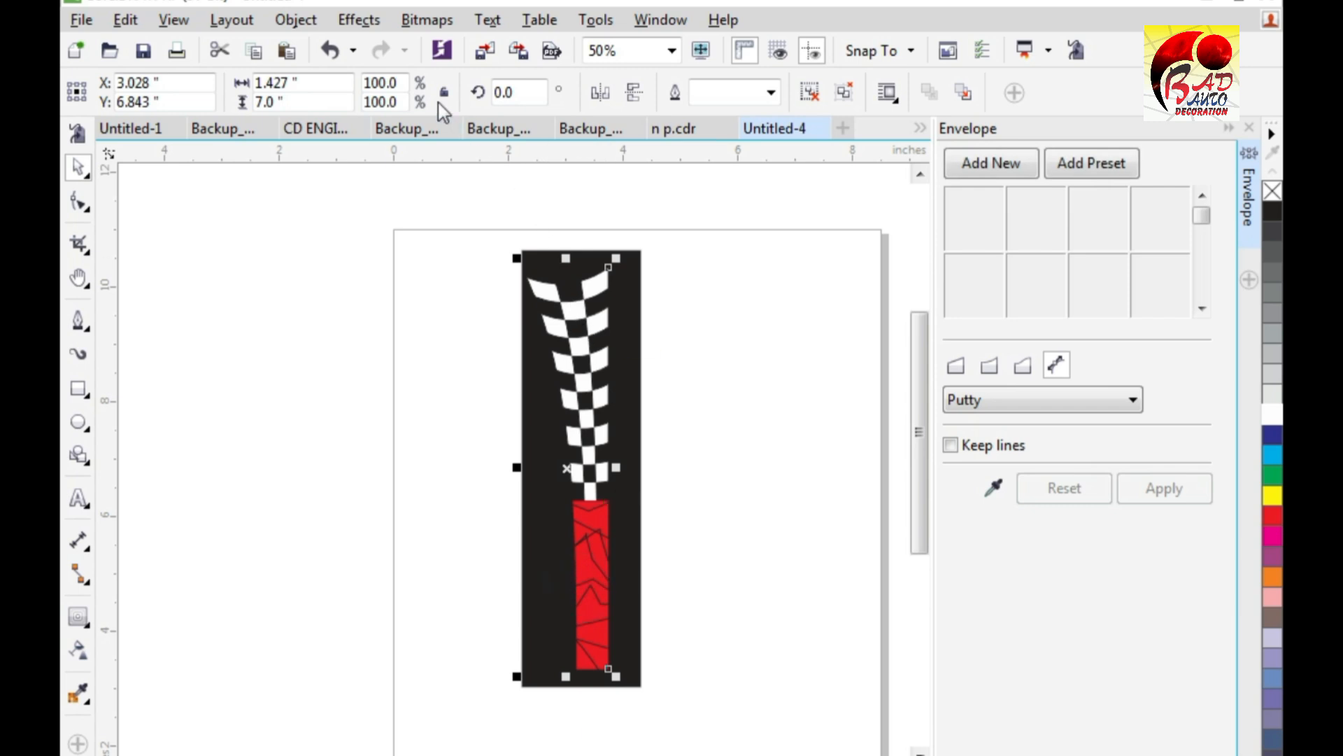
click(295, 19)
mouse_move(420, 411)
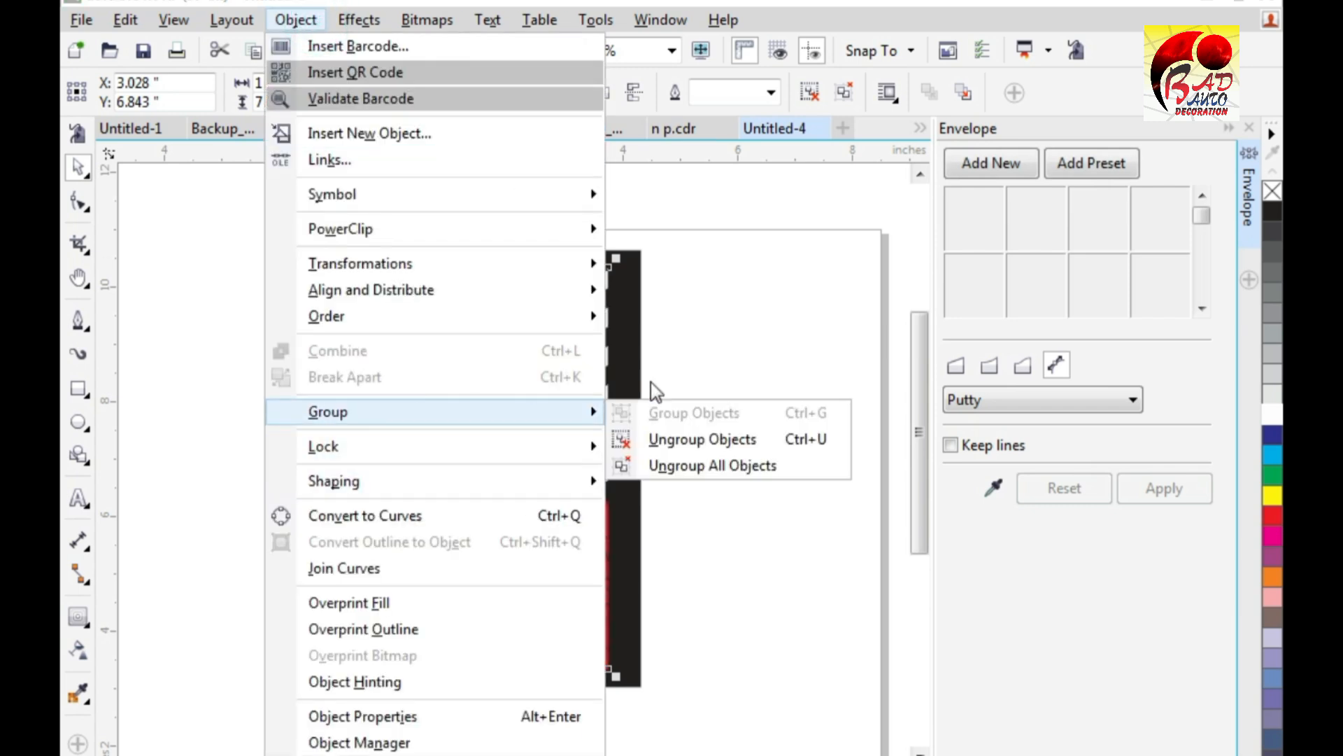
click(711, 465)
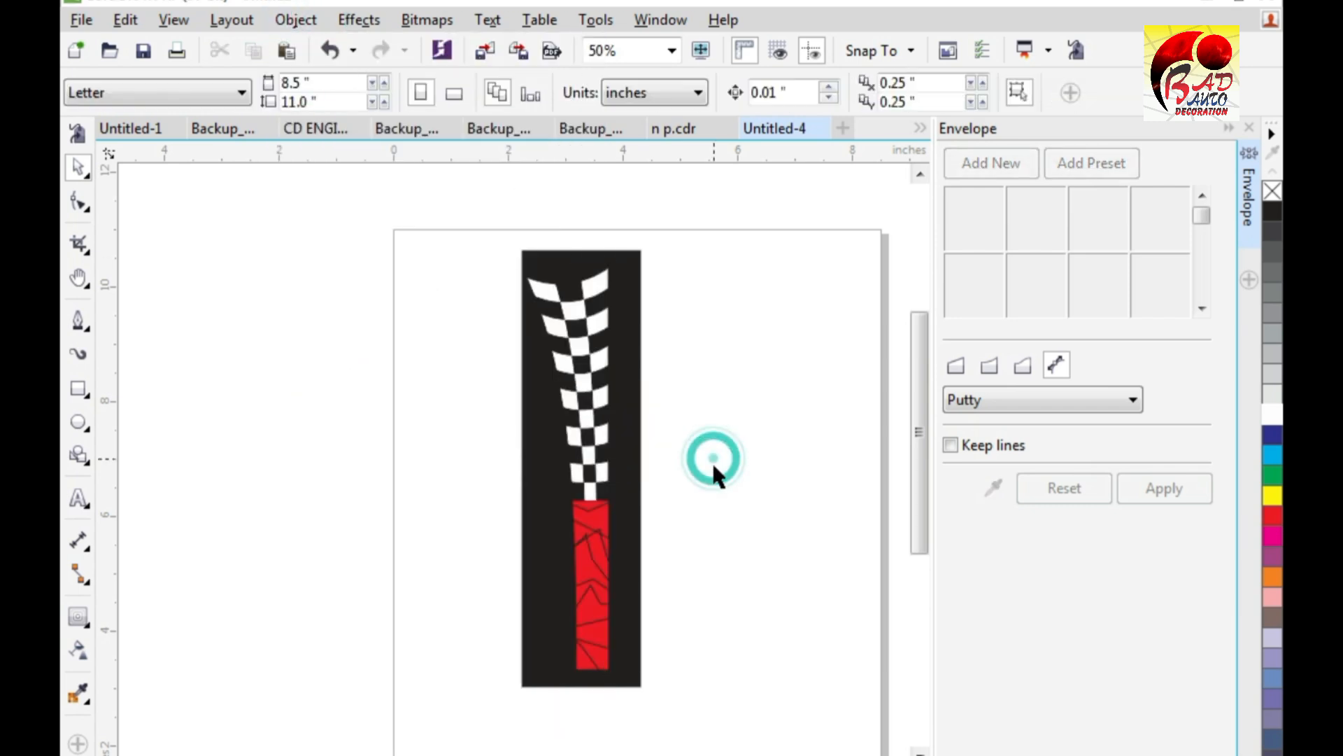
drag(709, 474, 505, 715)
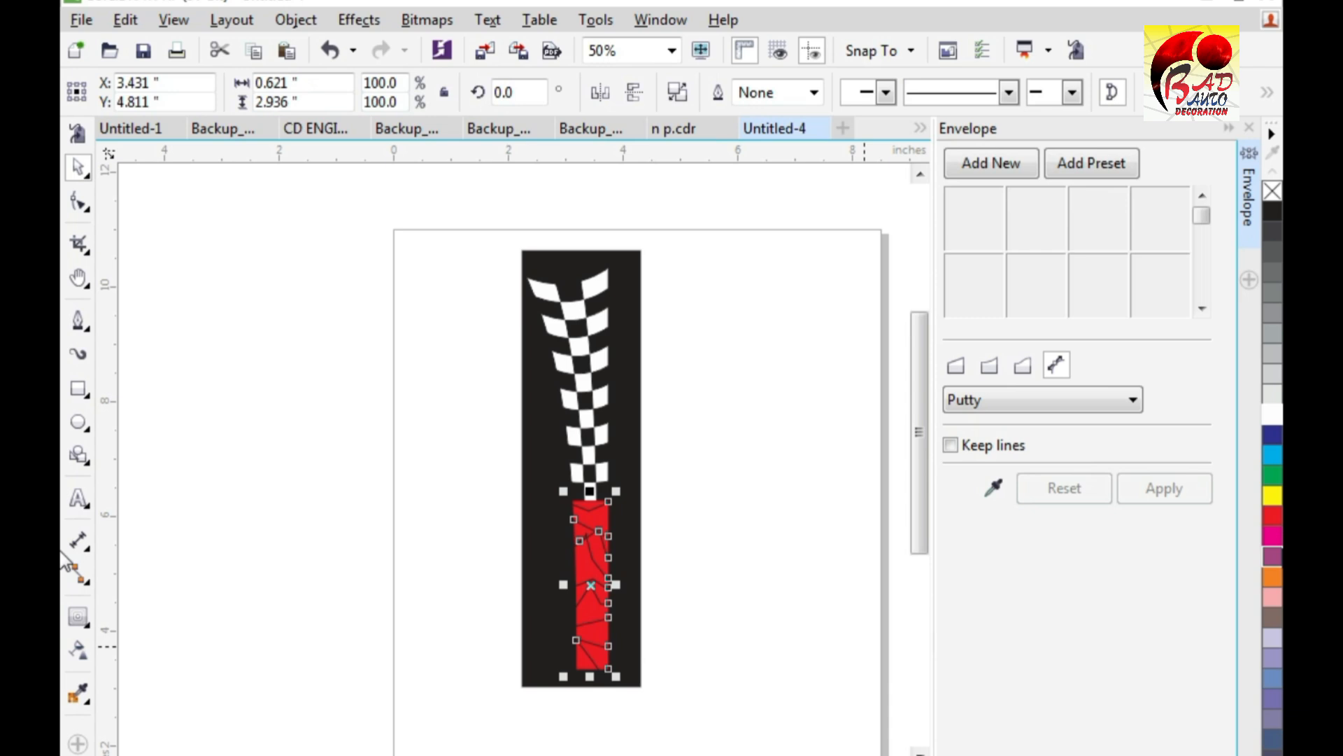
click(1272, 496)
click(765, 554)
scroll(701, 564, up, 2)
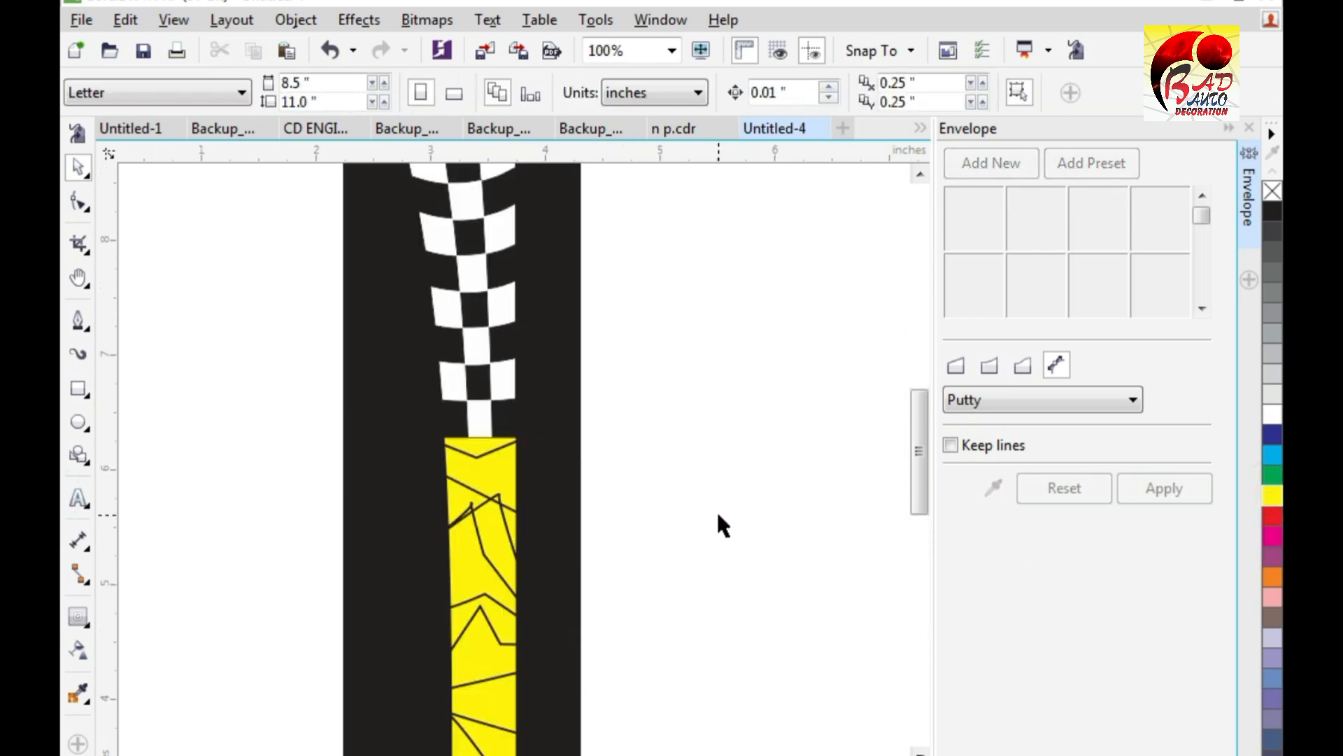
scroll(716, 517, down, 2)
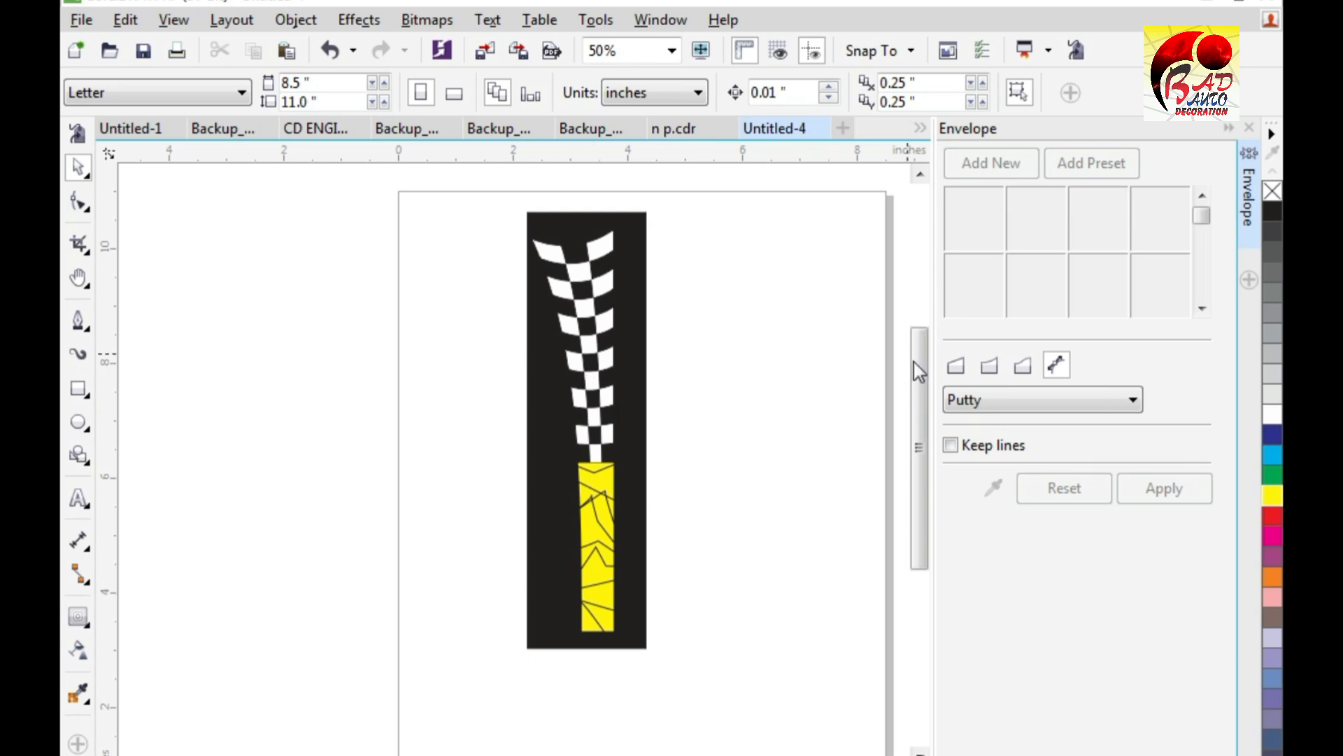
scroll(747, 348, up, 2)
scroll(746, 340, down, 1)
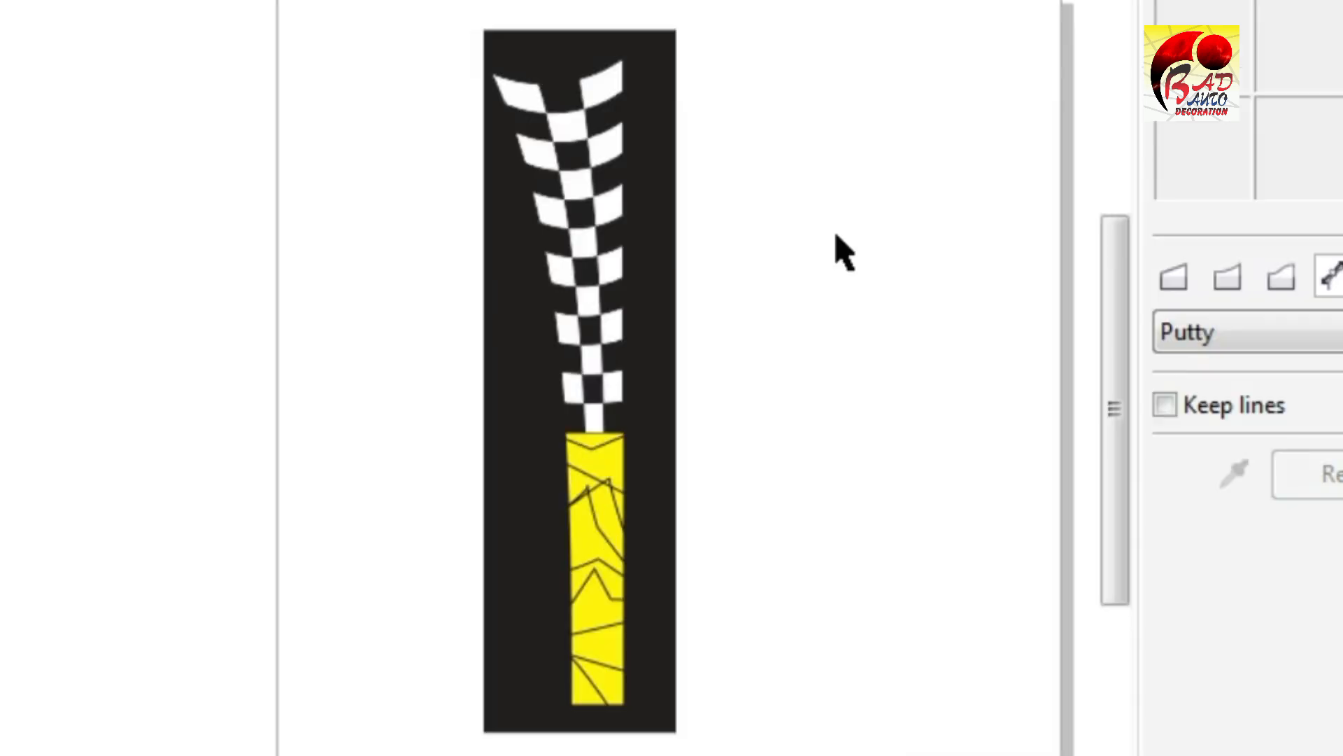
scroll(732, 338, up, 1)
scroll(732, 339, down, 1)
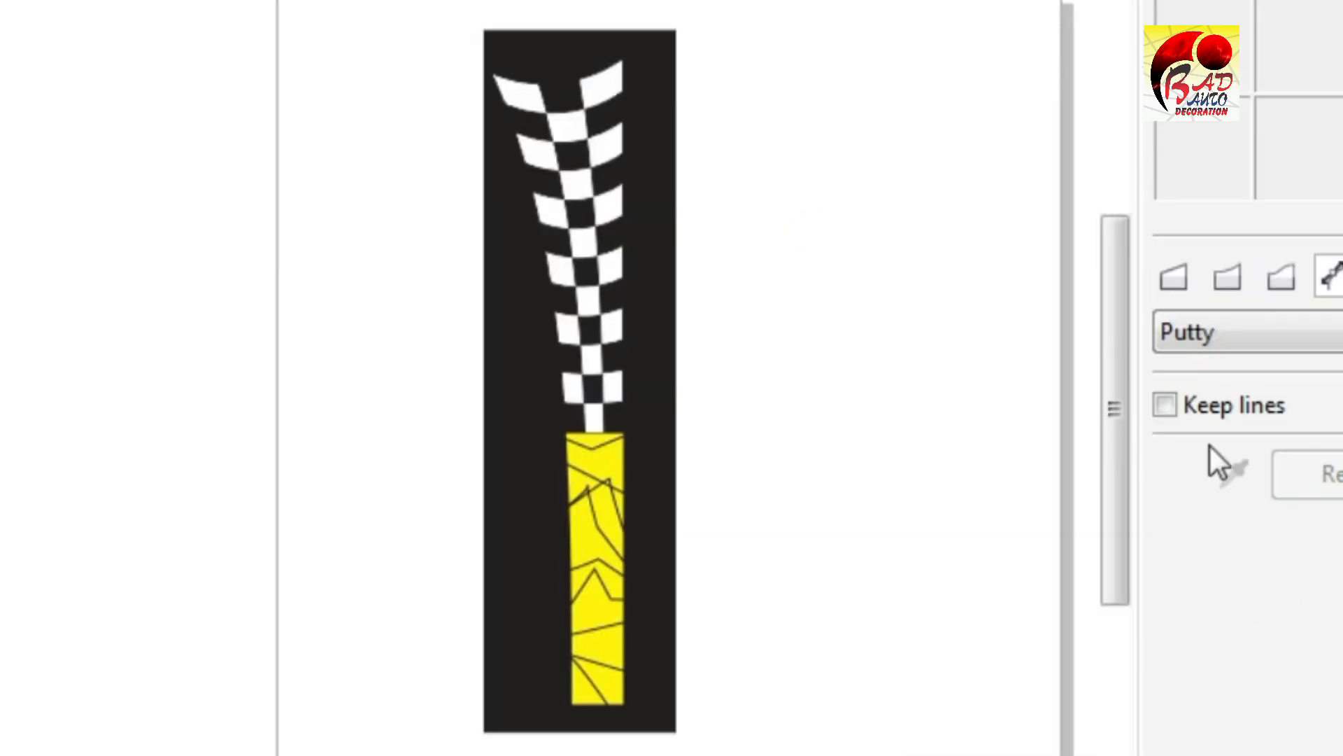